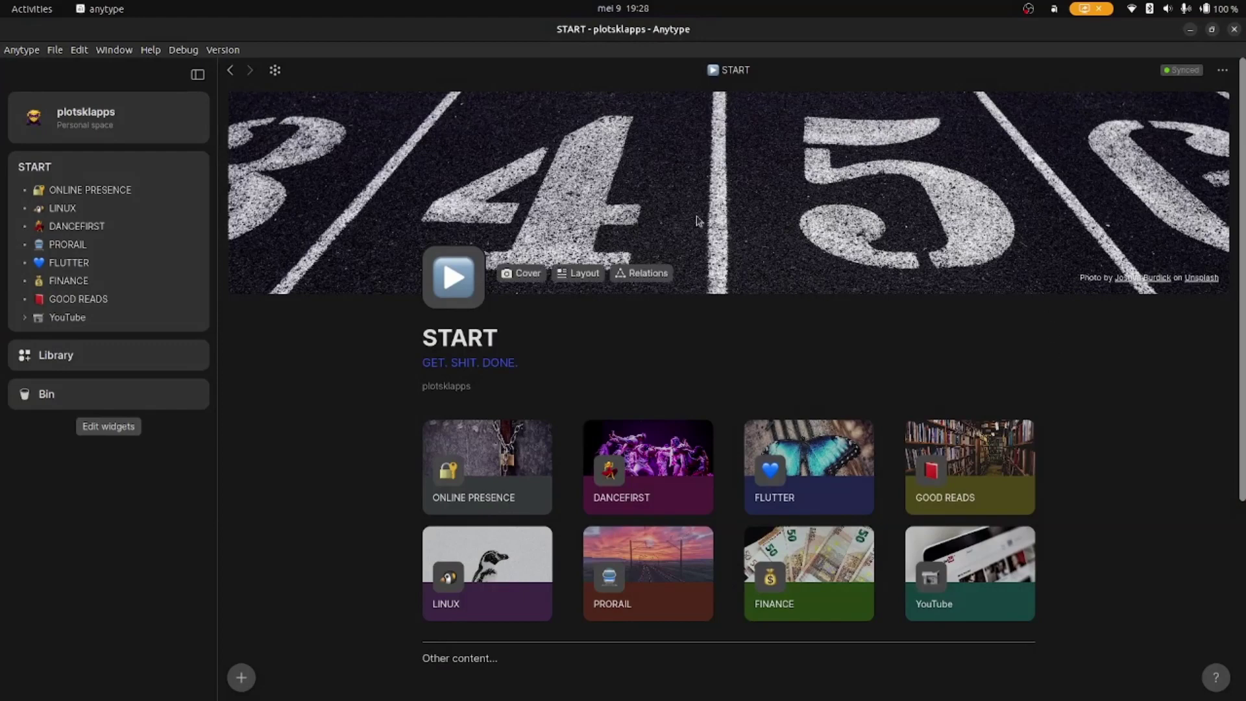
- Scroll the START page down and back up, then open the graph of its linked pages with Ctrl+Alt+O
scroll(635, 553, down, 3)
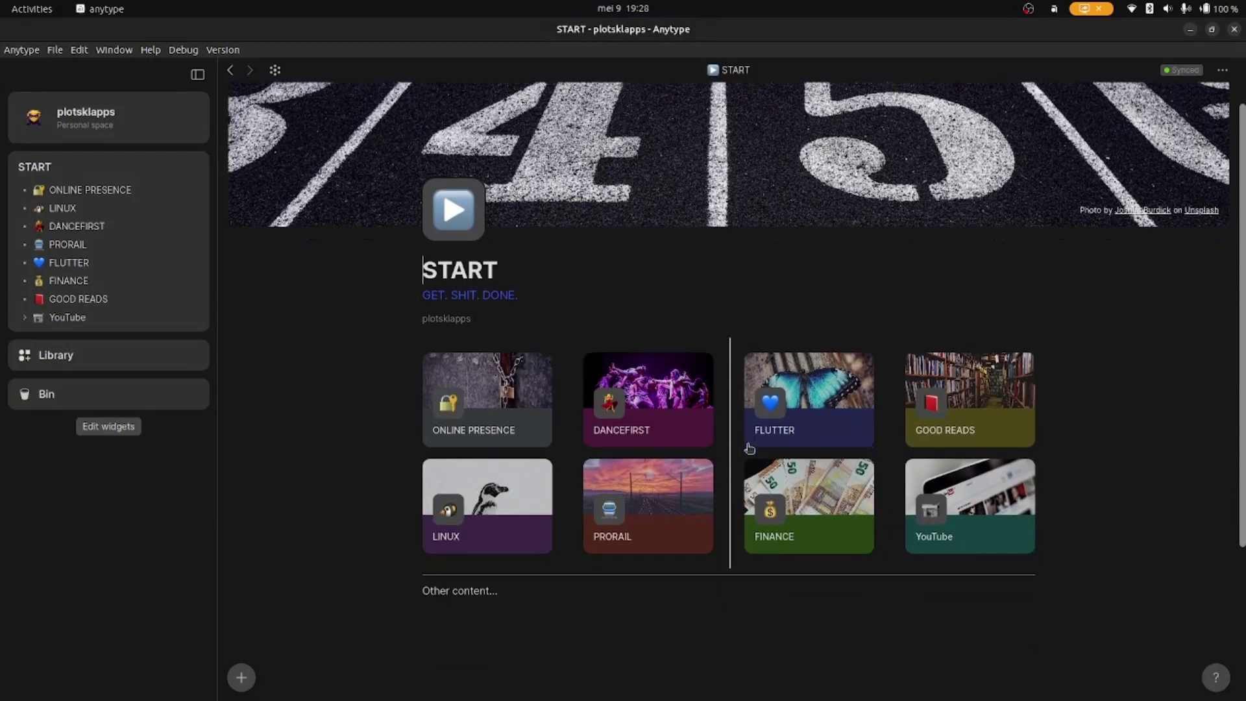
scroll(639, 543, up, 3)
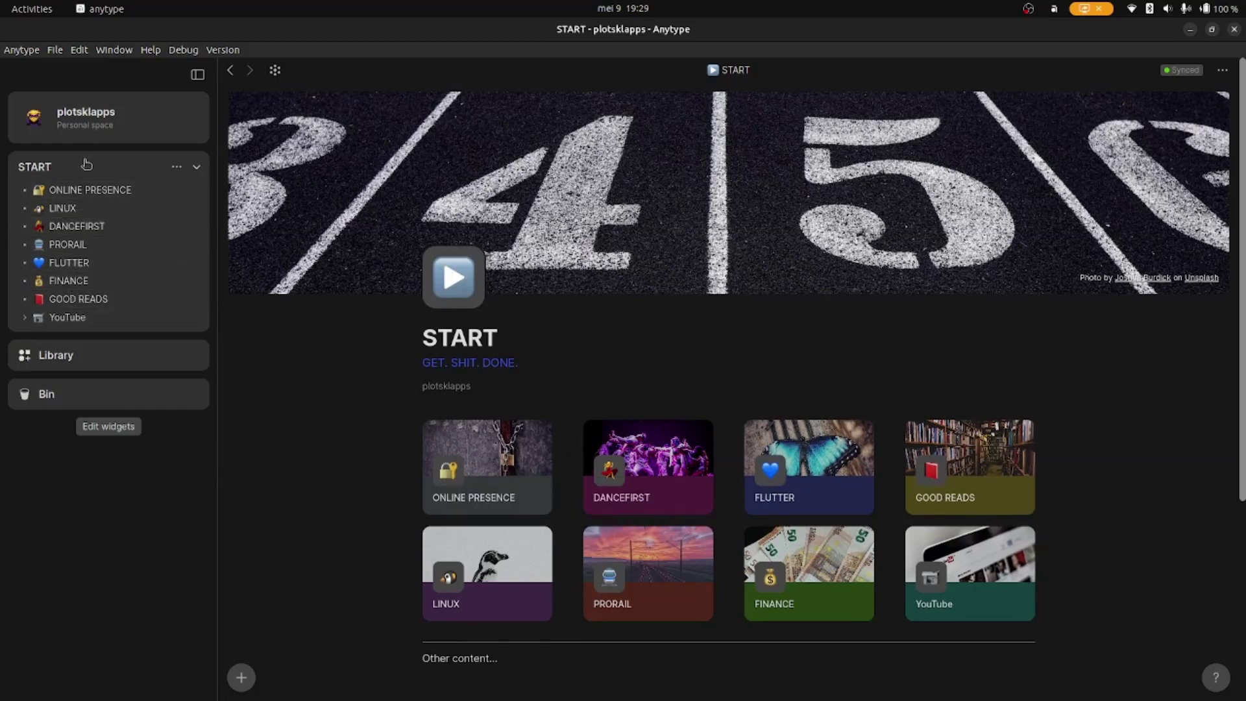
key(ctrl+alt+o)
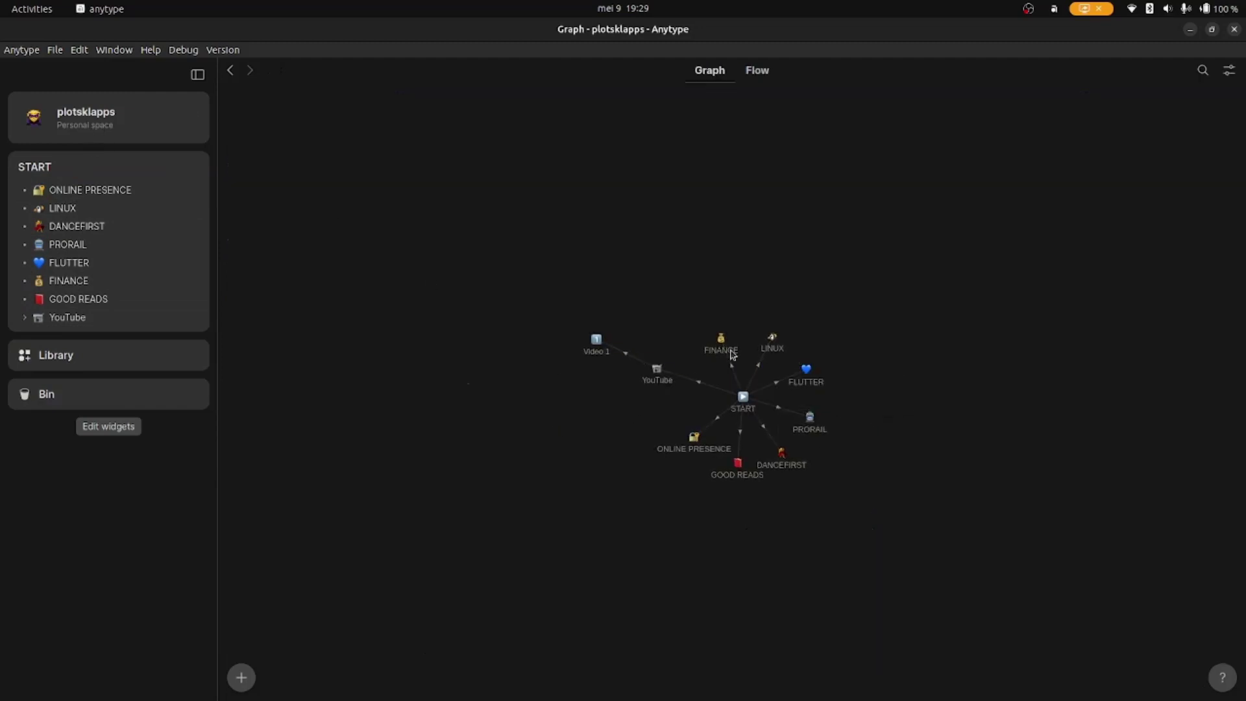
- From the graph, open START, then view ONLINE PRESENCE, expanding and collapsing its WIFI section, and go back
click(743, 406)
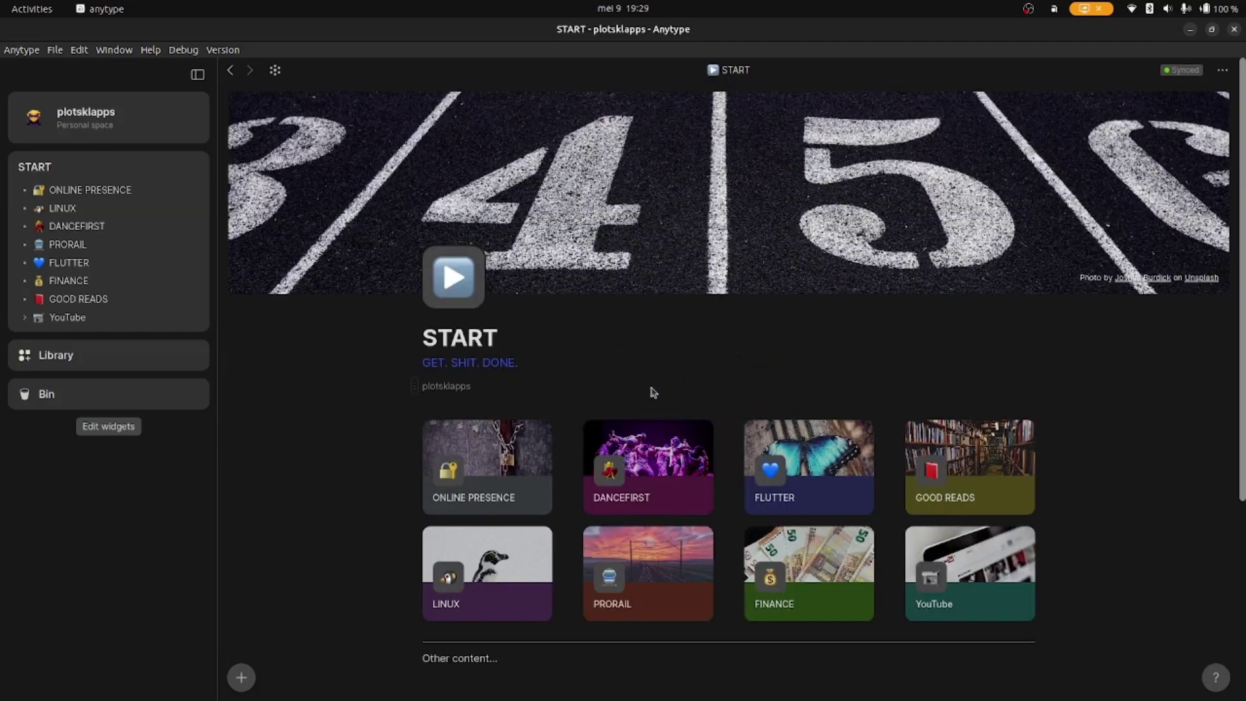
click(502, 461)
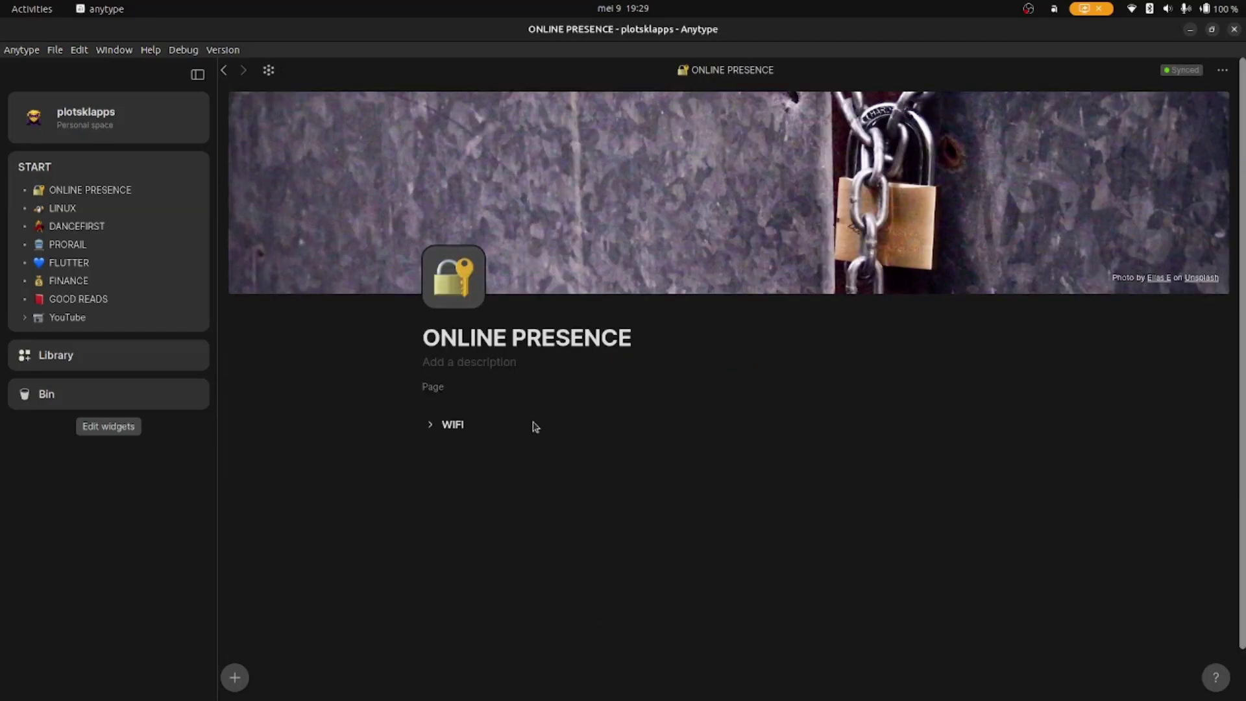
click(431, 426)
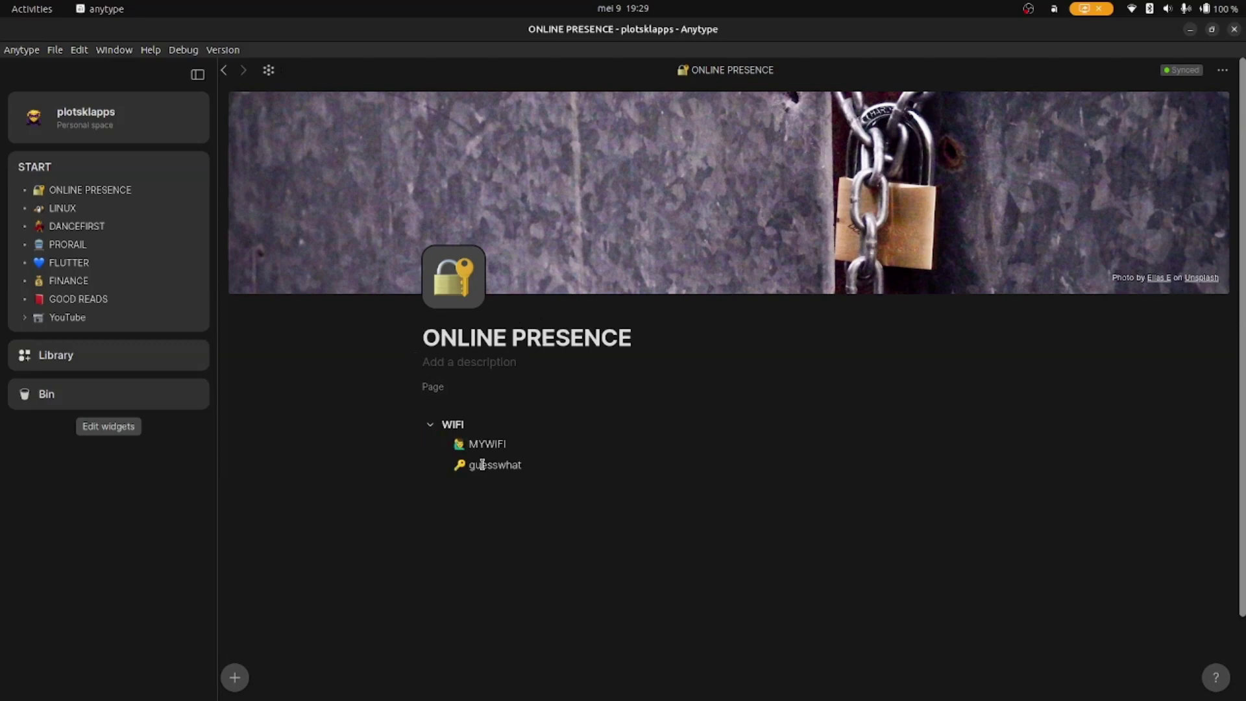
click(429, 426)
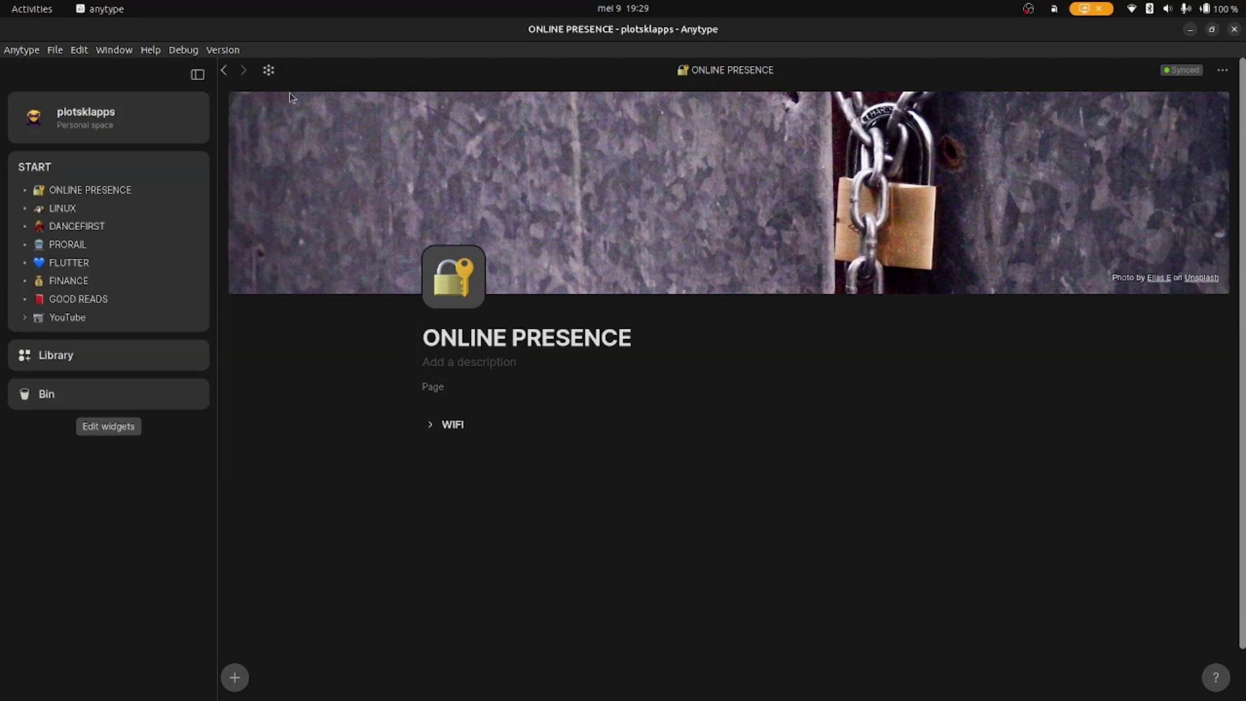
click(227, 70)
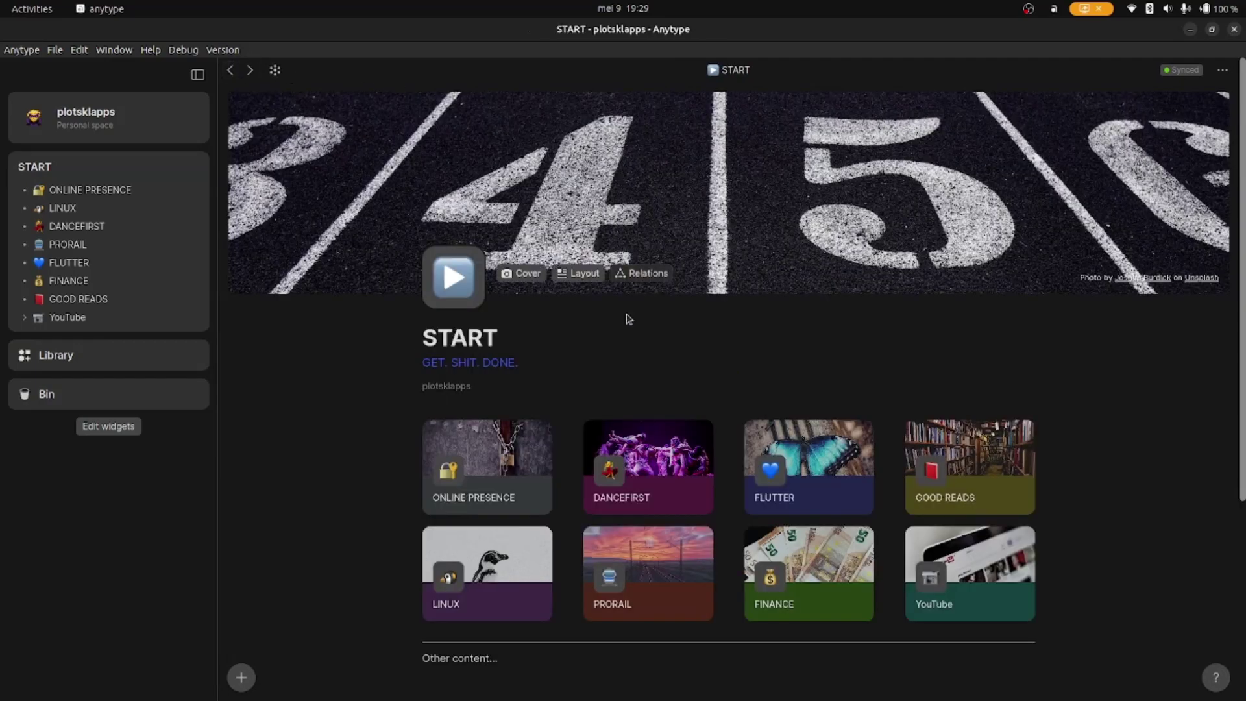
- Open FLUTTER, then DANCEFIRST from the graph, and return to START via its graph node
click(833, 468)
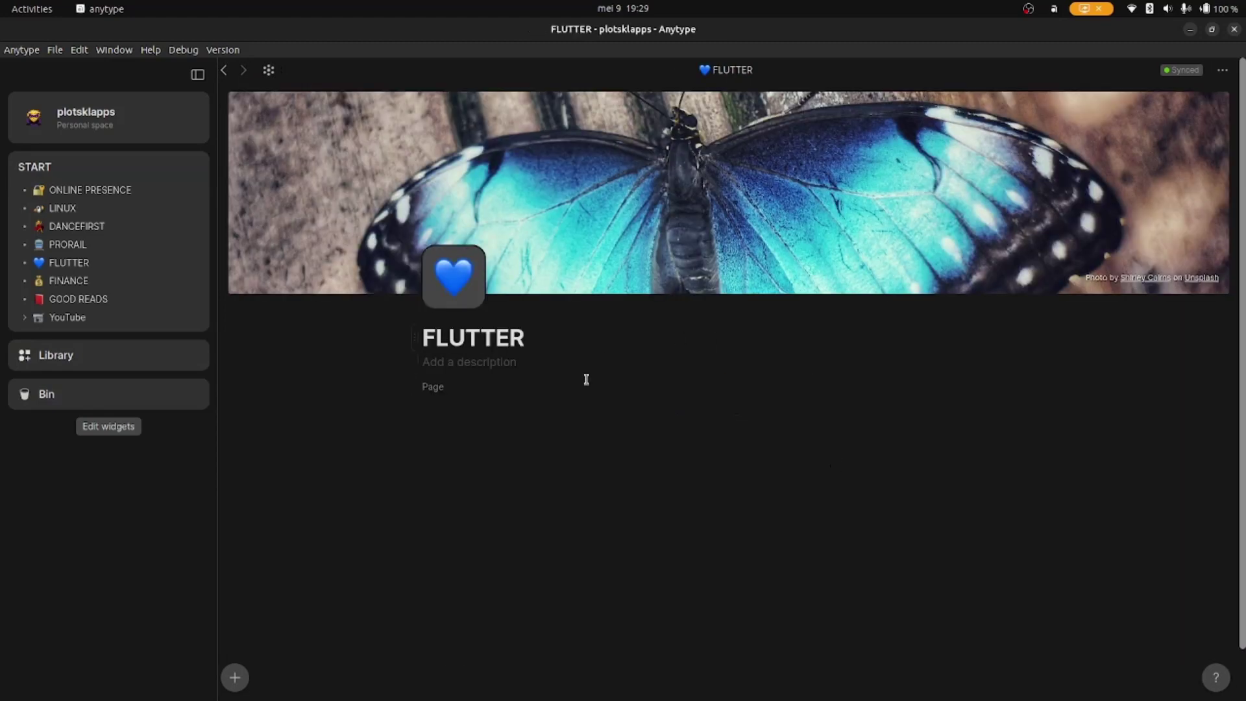
click(268, 70)
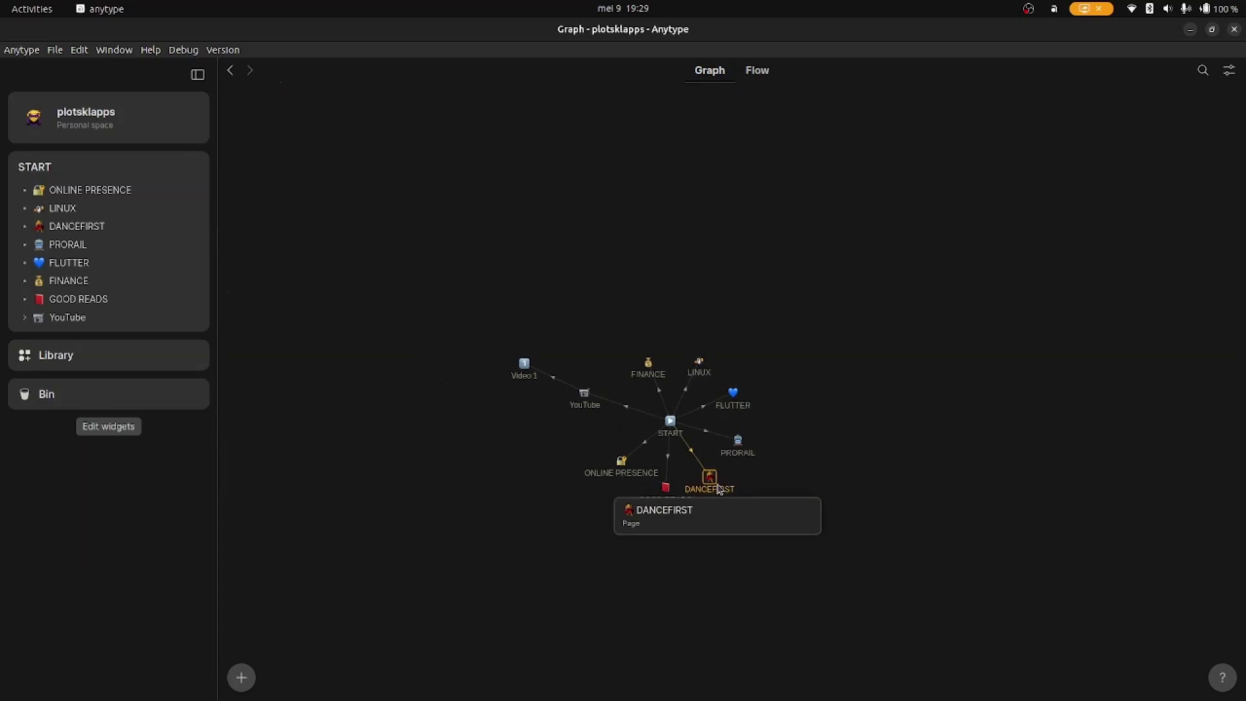
click(710, 480)
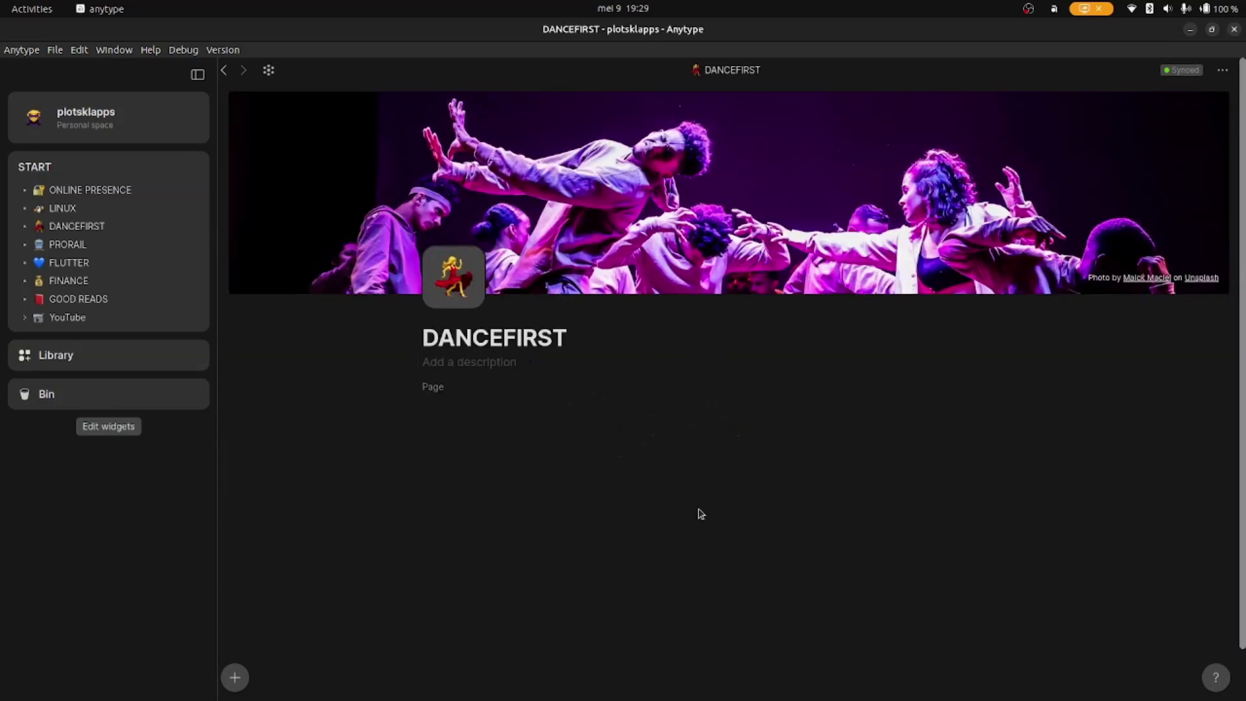
click(225, 73)
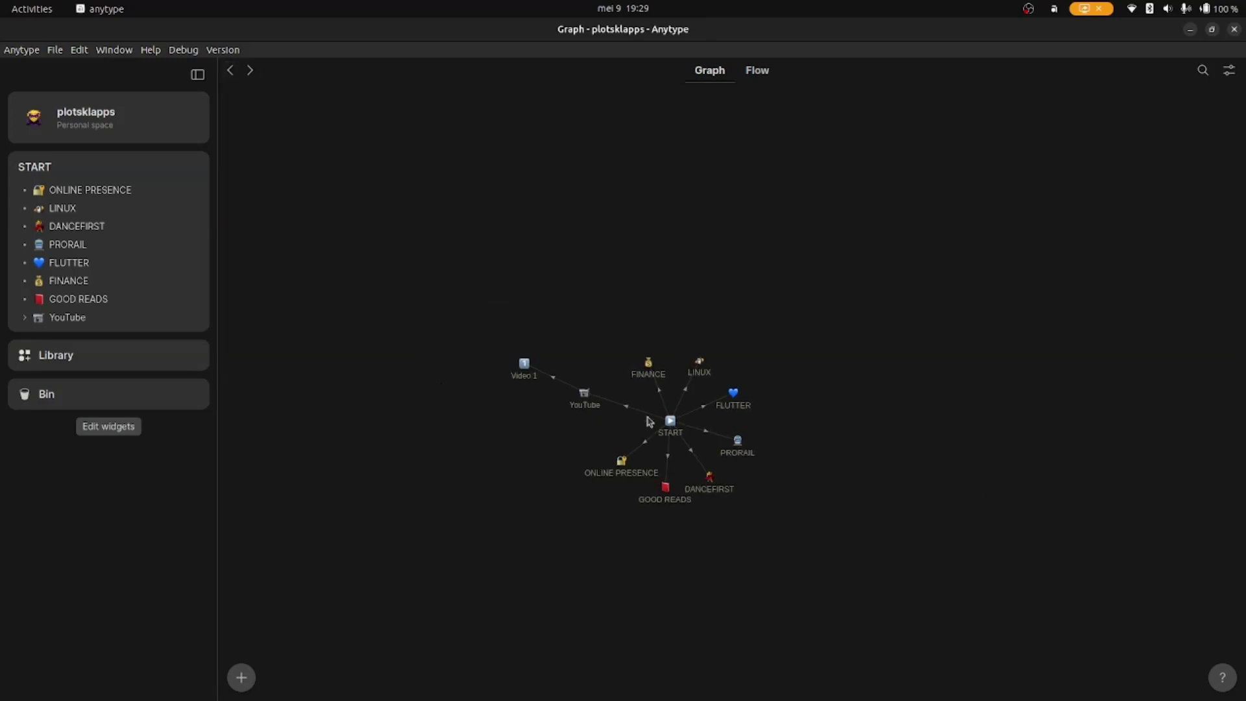
click(671, 420)
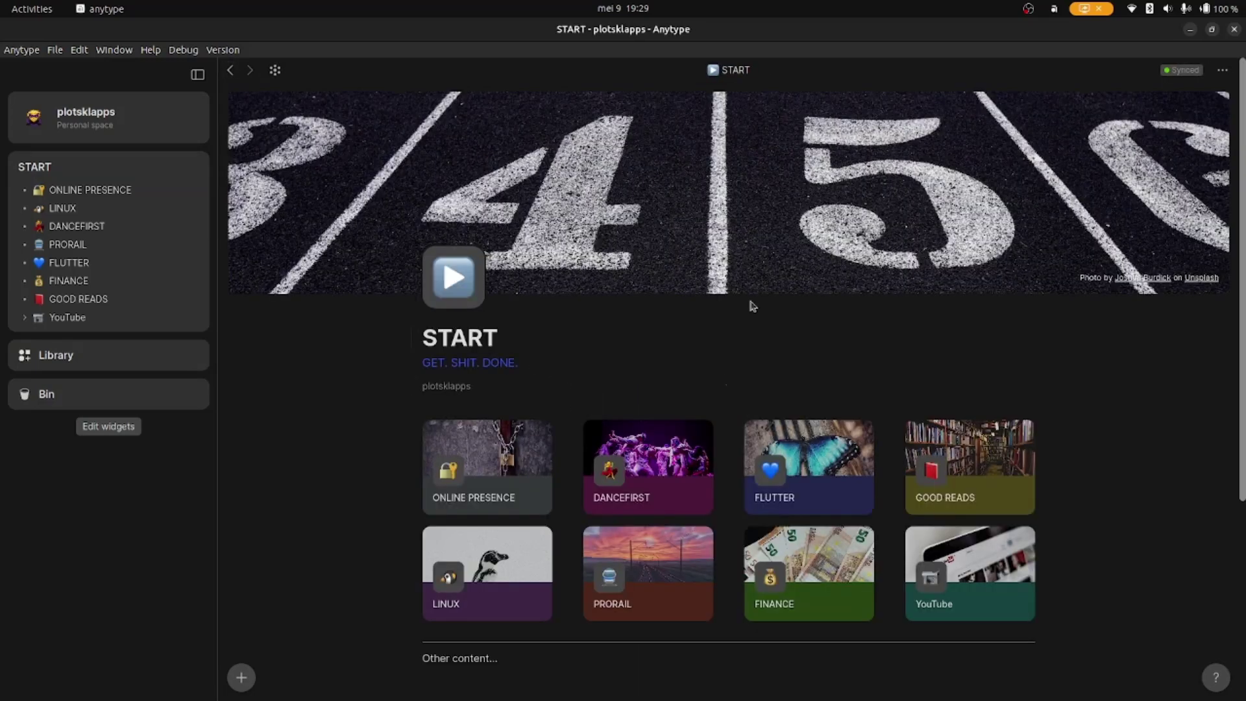
- Create a new Page titled DASHBOARD with the green-and-yellow beginner emoji as its icon
click(242, 679)
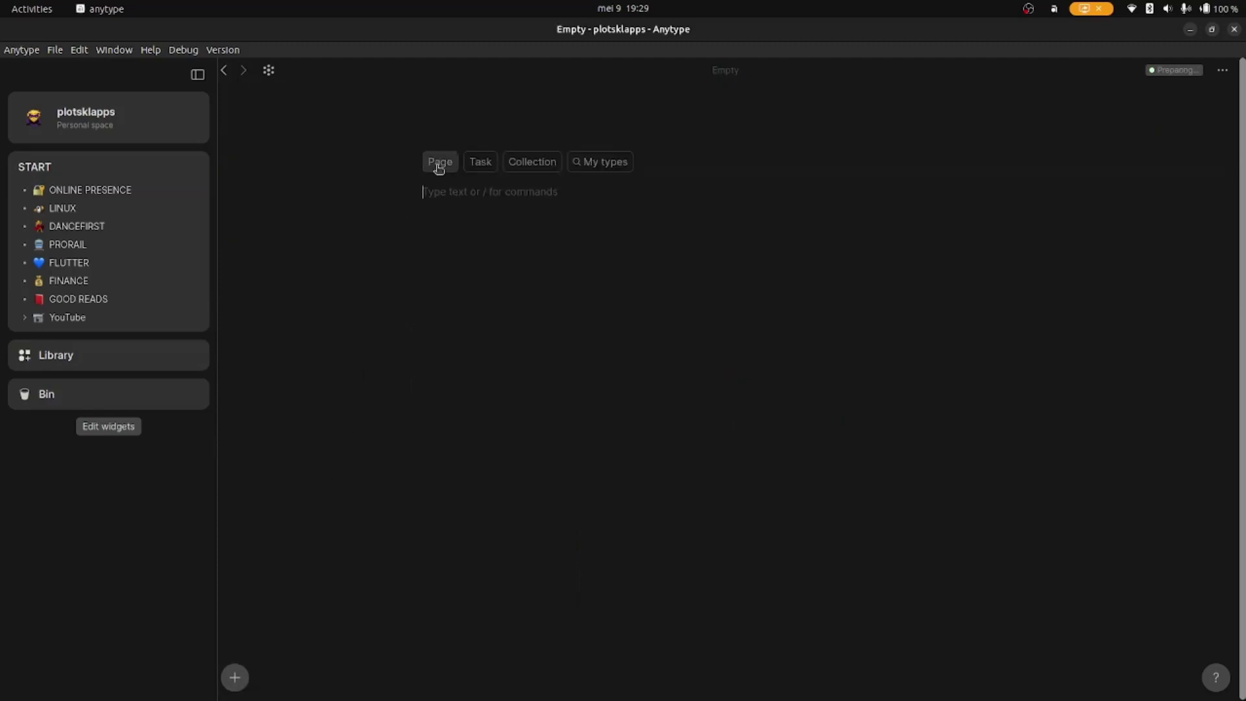
click(439, 163)
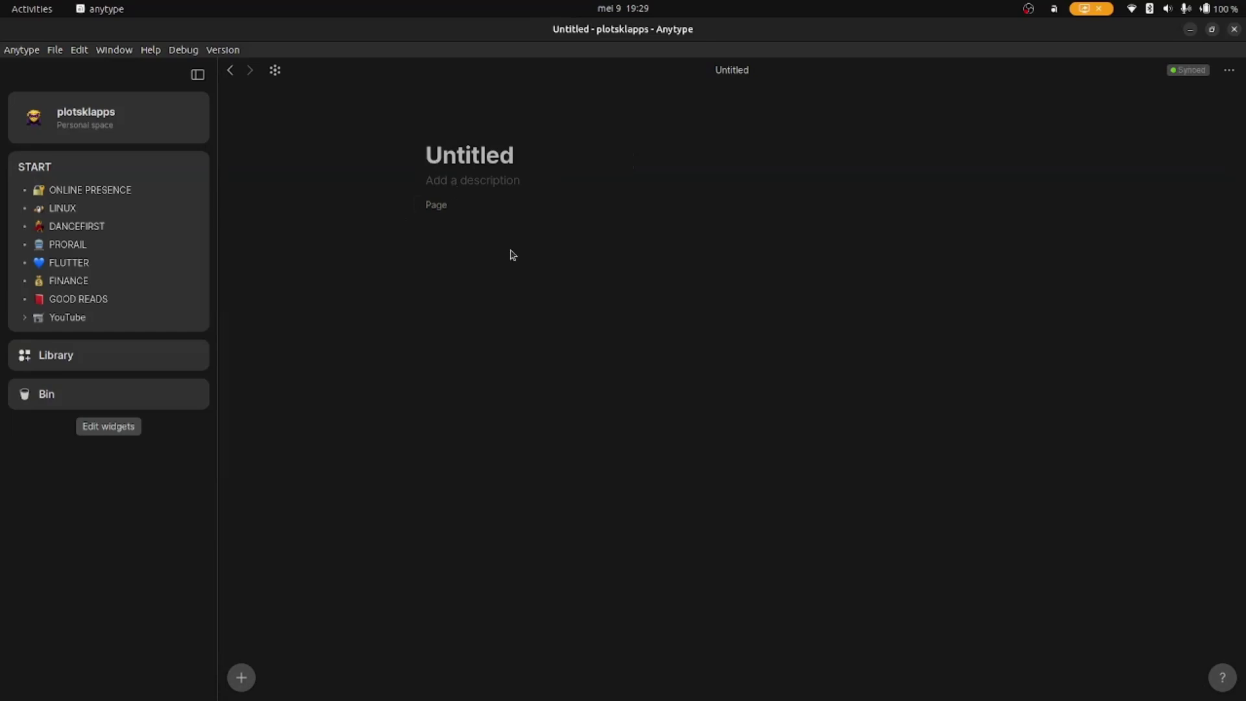
text(DASHBOARD)
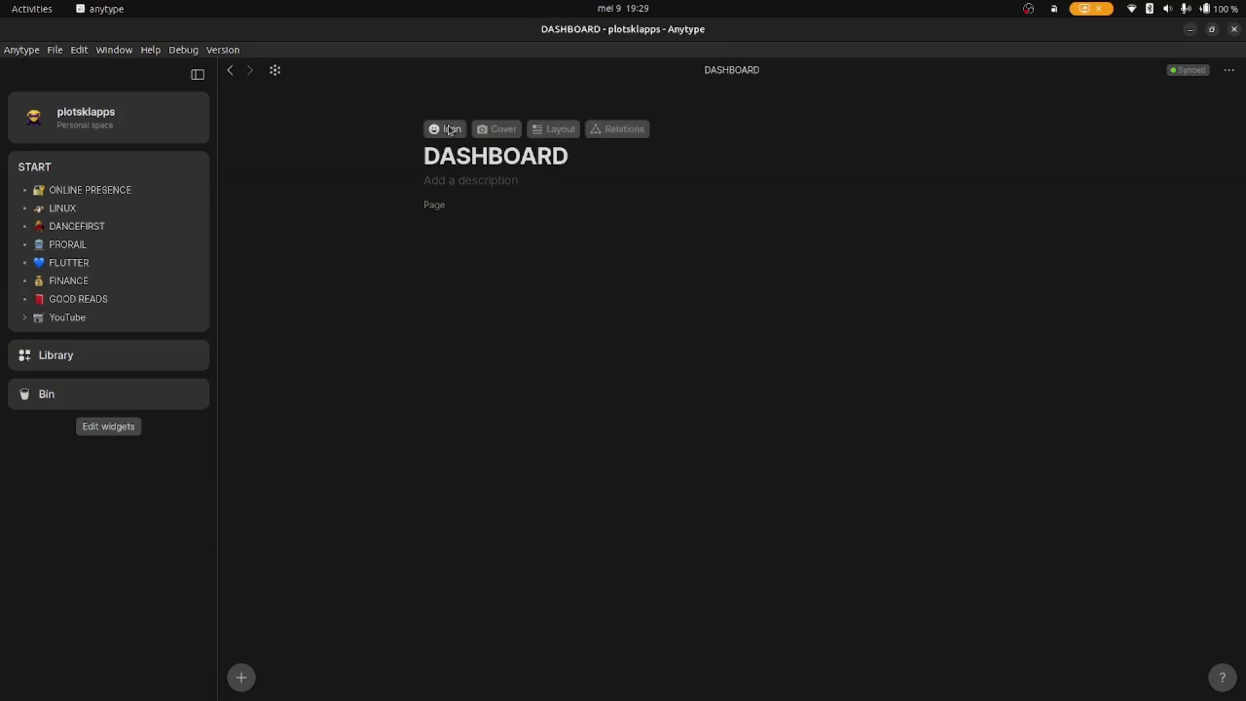
click(449, 129)
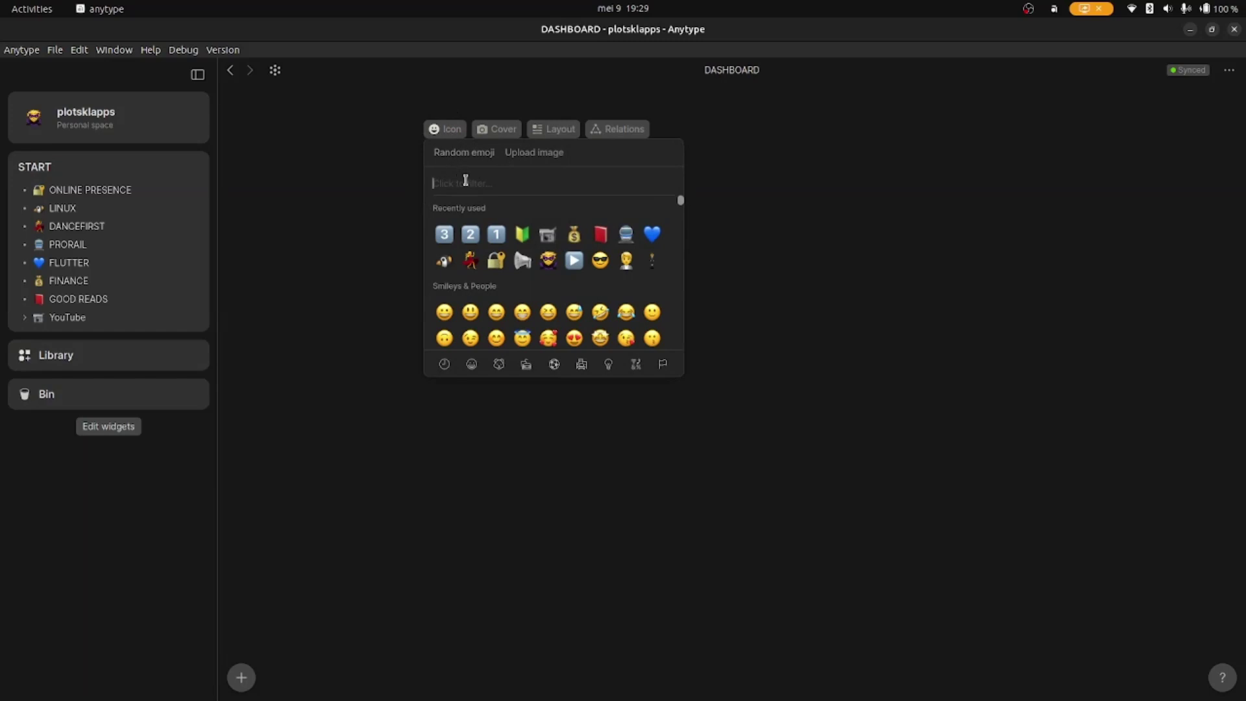
click(524, 233)
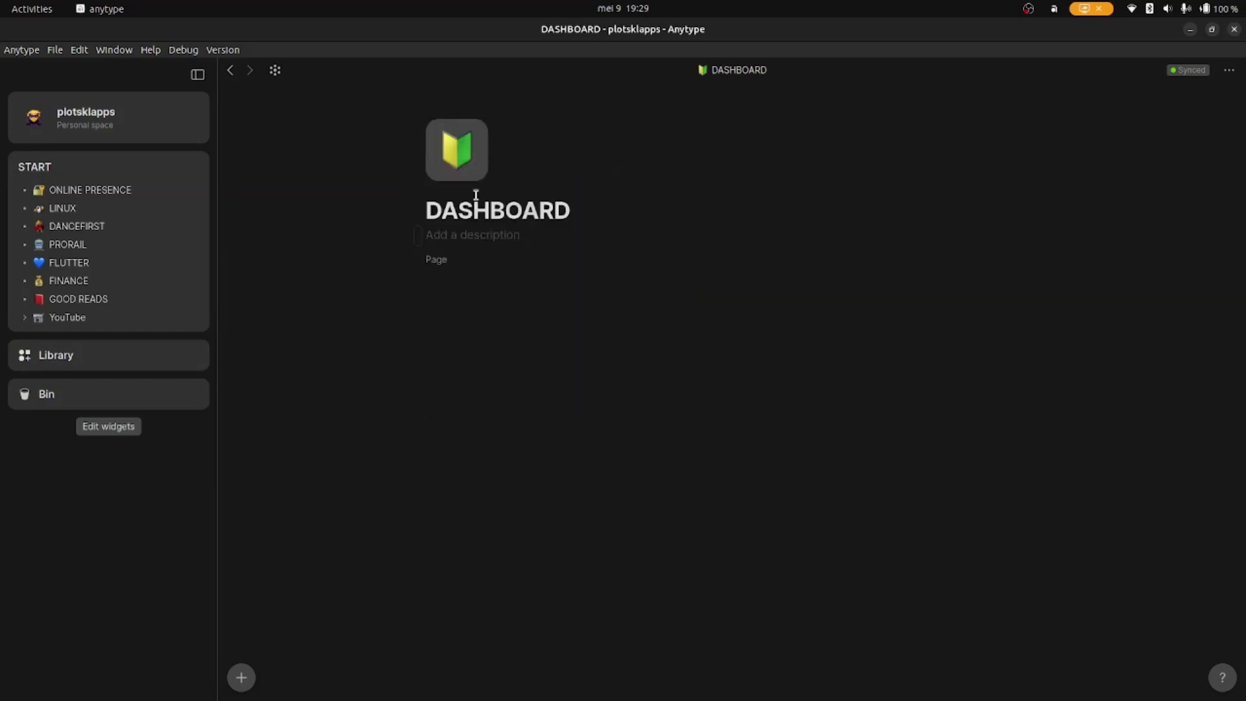
- Set DASHBOARD's cover to the Unsplash 'fresh' photo of a woman drinking from a bottle
click(523, 152)
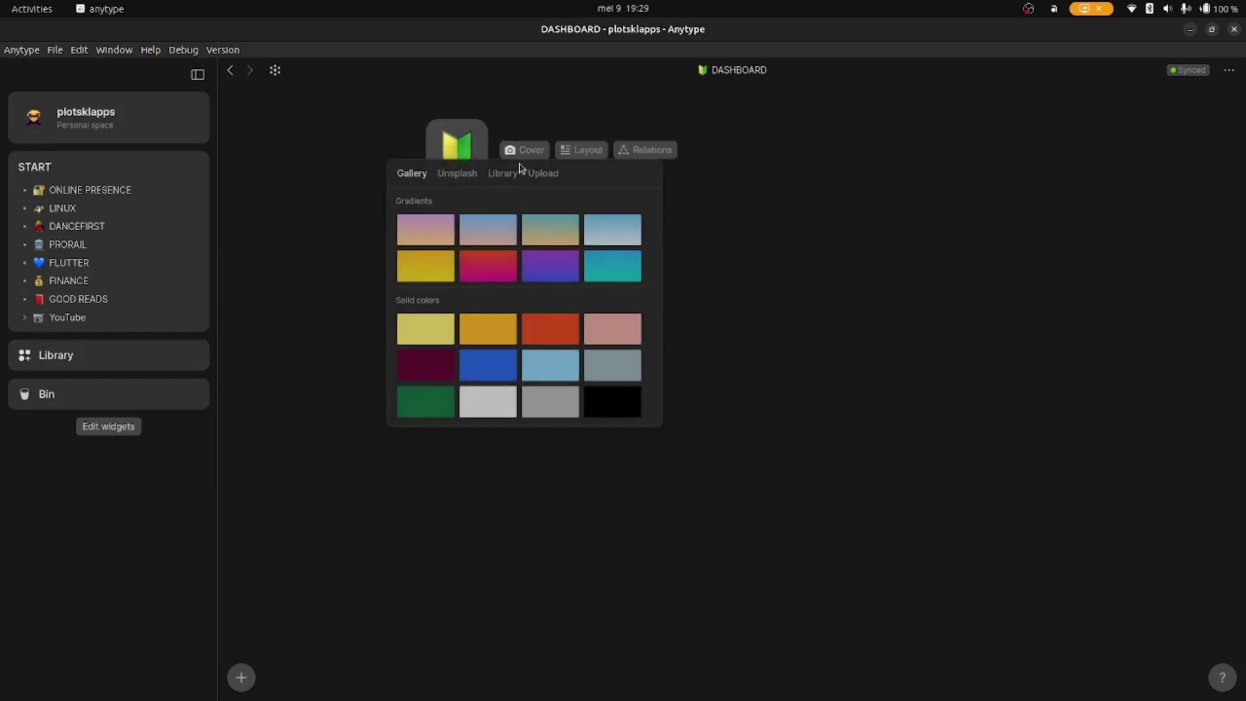
click(457, 173)
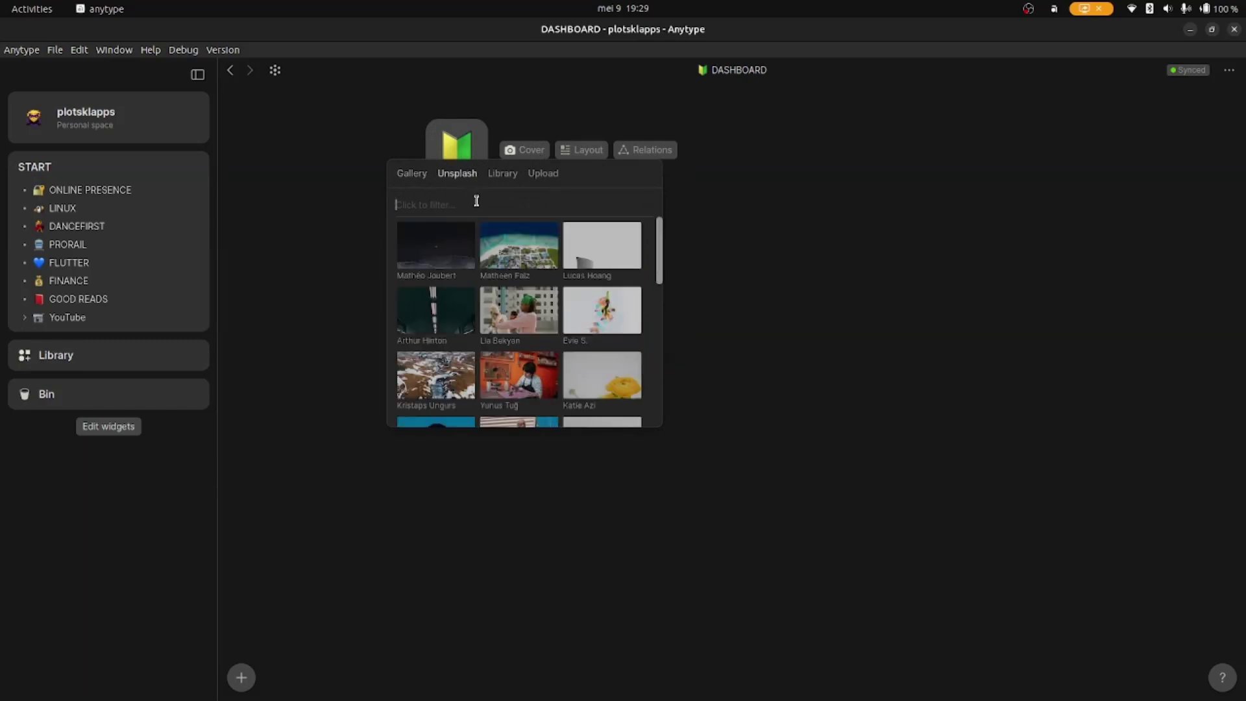
text(fresh beginning)
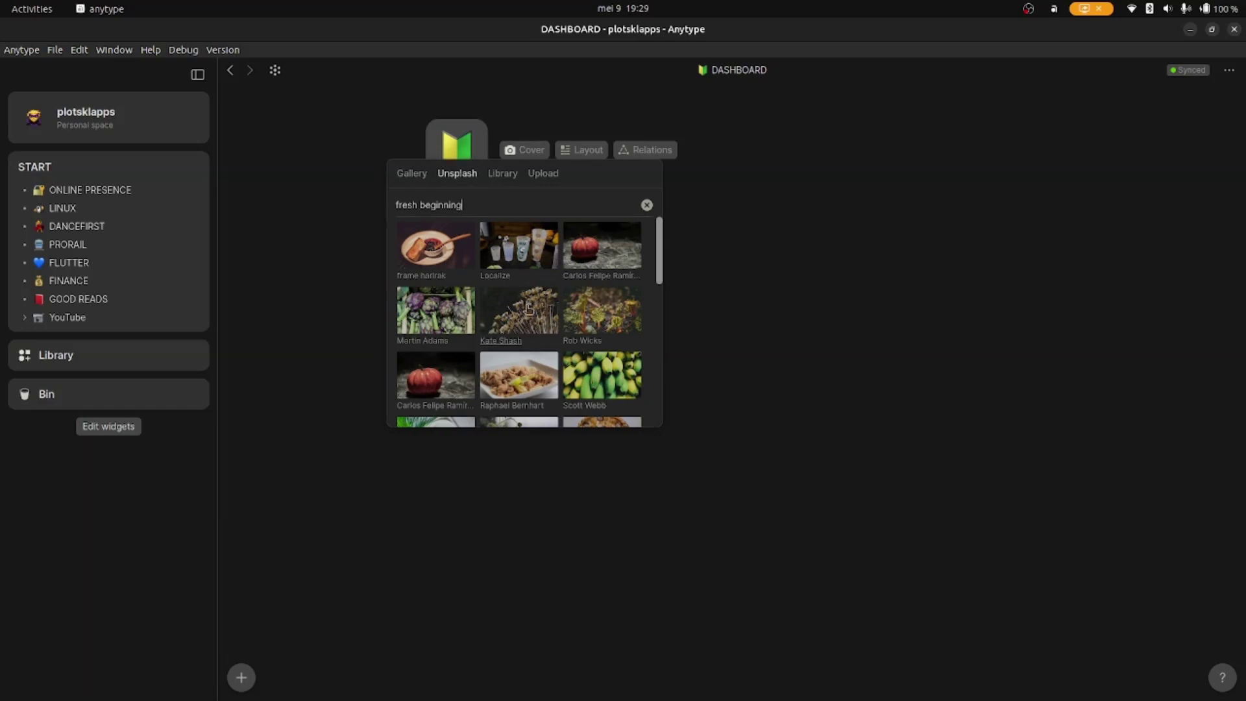
scroll(541, 308, down, 1)
scroll(540, 307, down, 3)
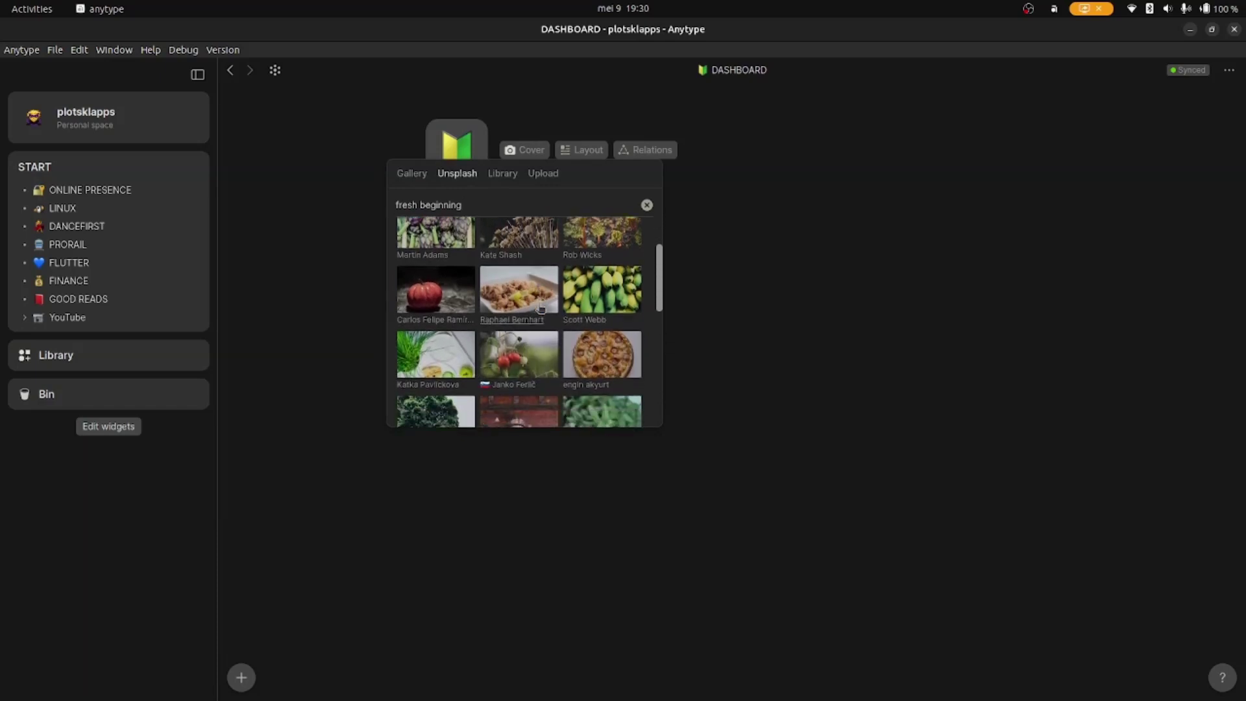
scroll(540, 307, down, 3)
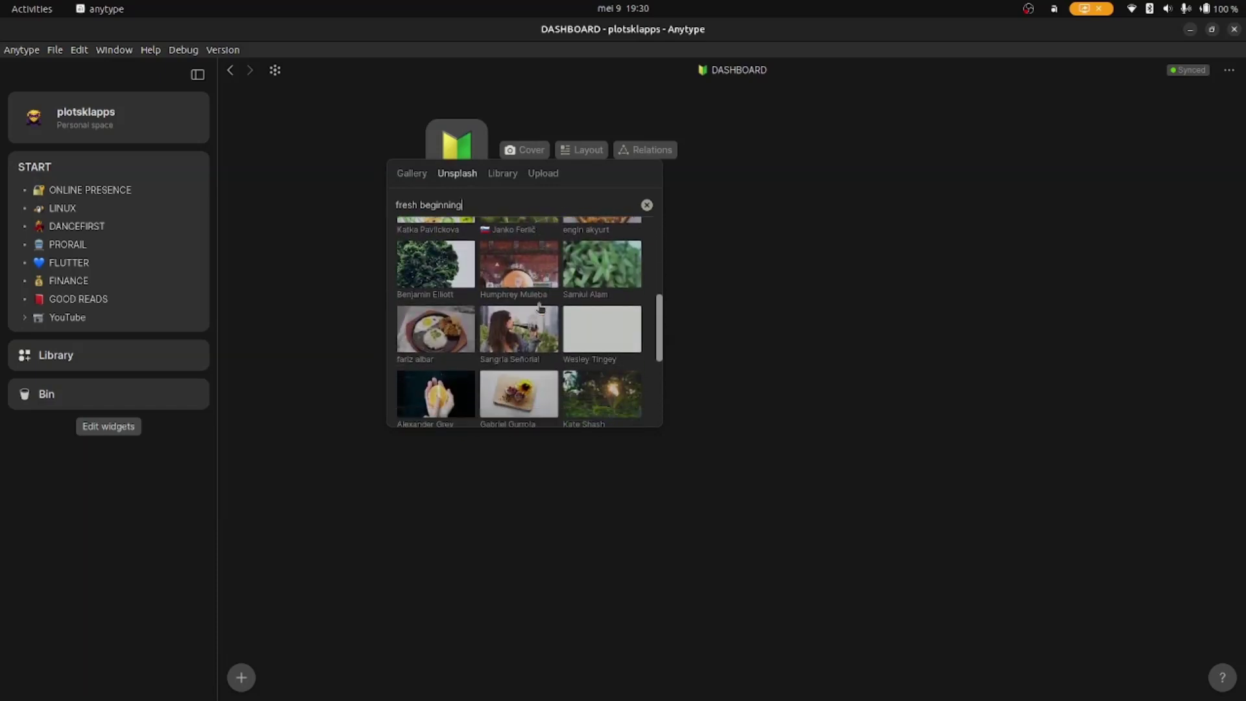
click(634, 298)
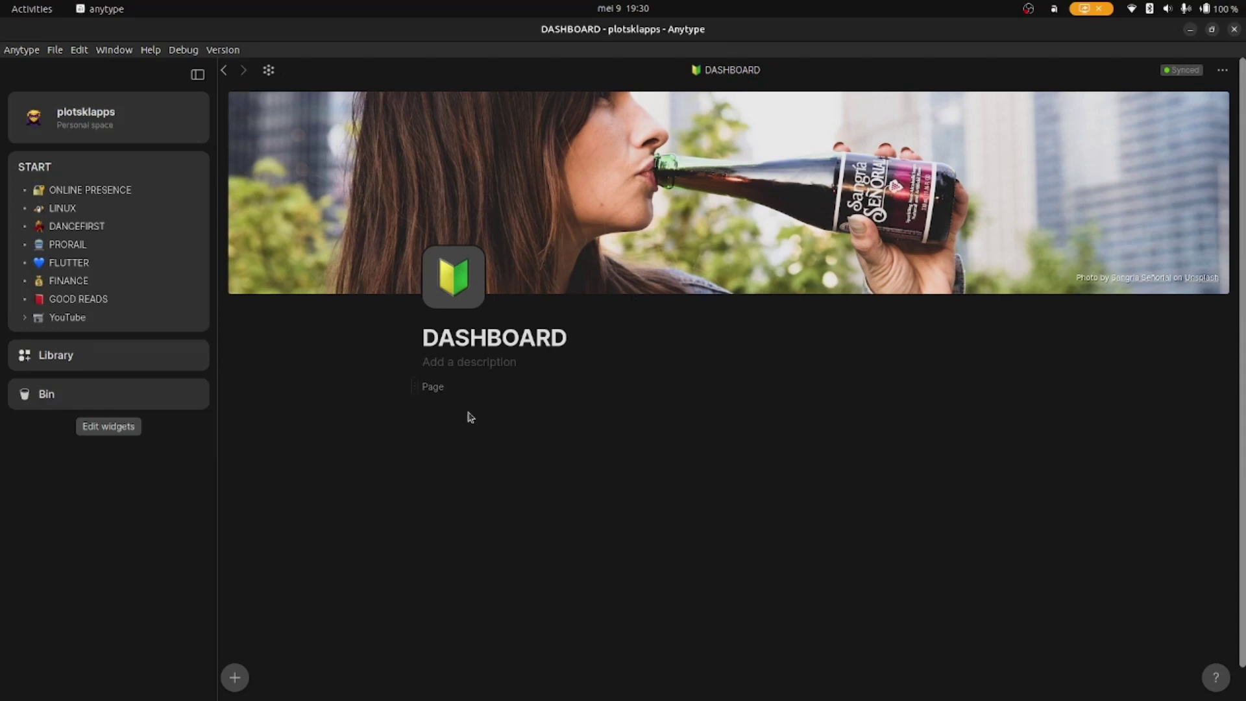
- Write 'That looks fresh.' on DASHBOARD and insert a new linked page below it with /page
click(446, 438)
text(T)
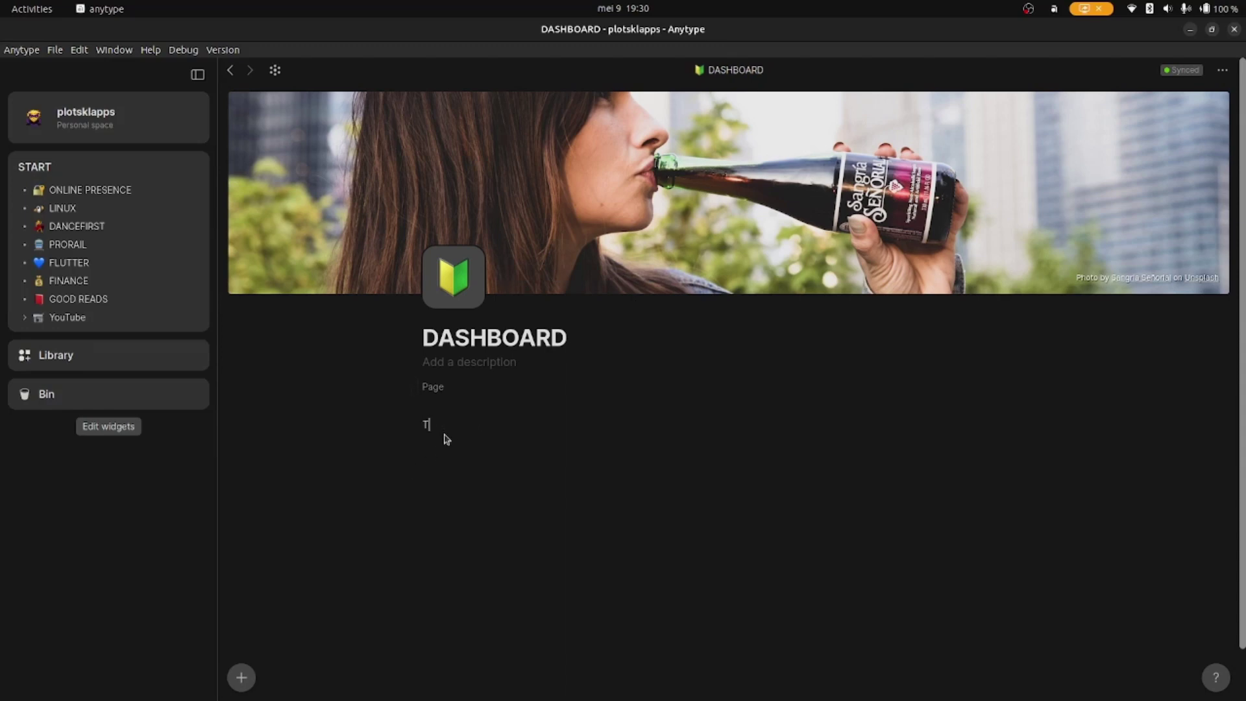
text(hat looks fresh.)
key(Return)
key(Return)
text(/page)
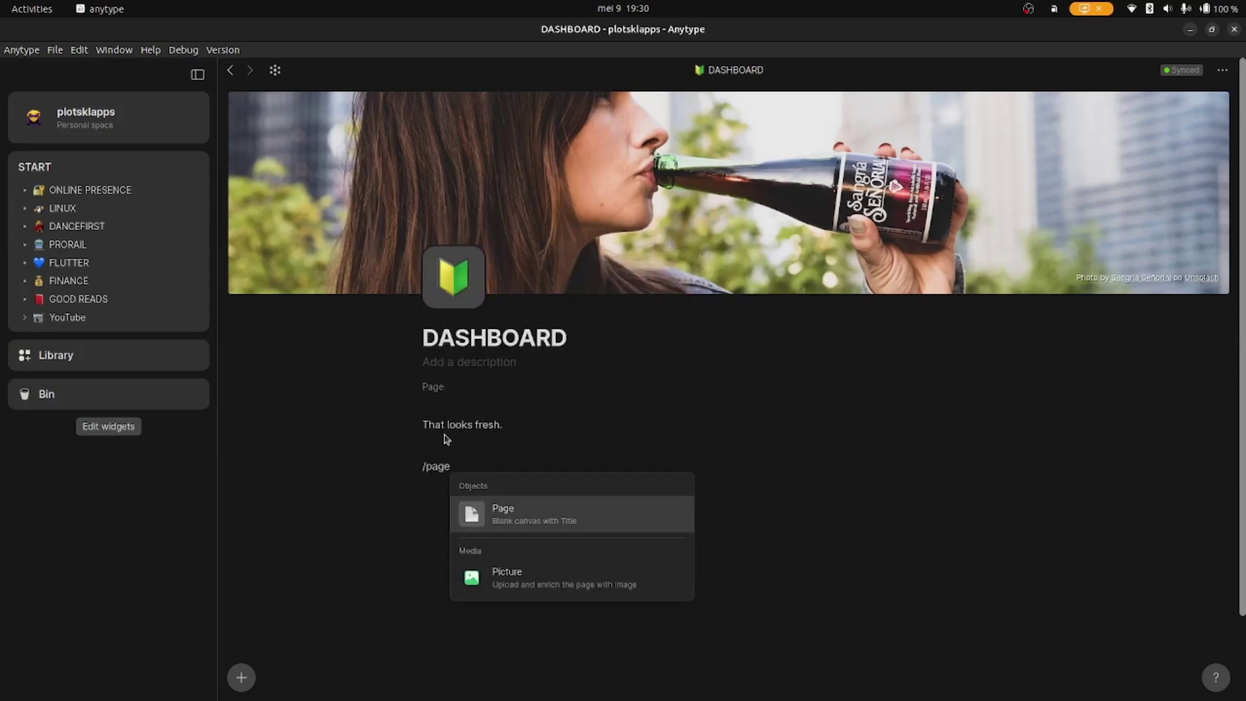
key(Return)
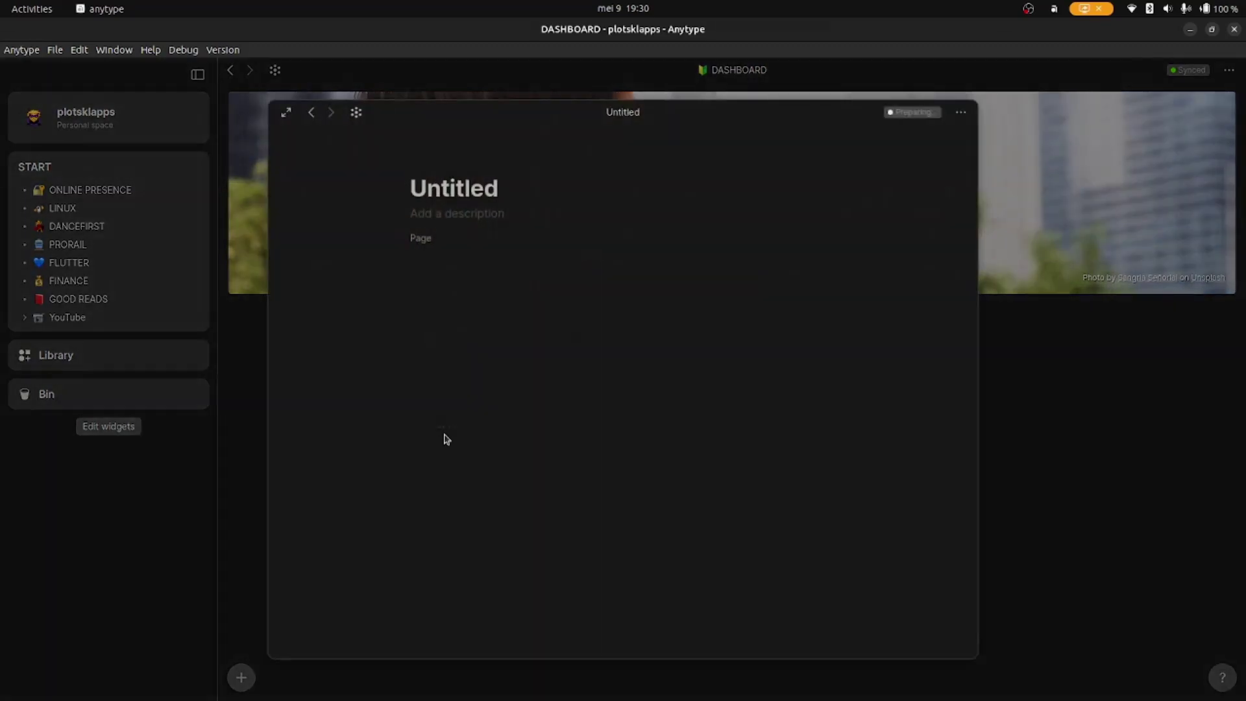
- Title the linked page 'Page #1' with description 'This is where page #1 will be about... short description'
text(#Page)
key(BackSpace)
key(BackSpace)
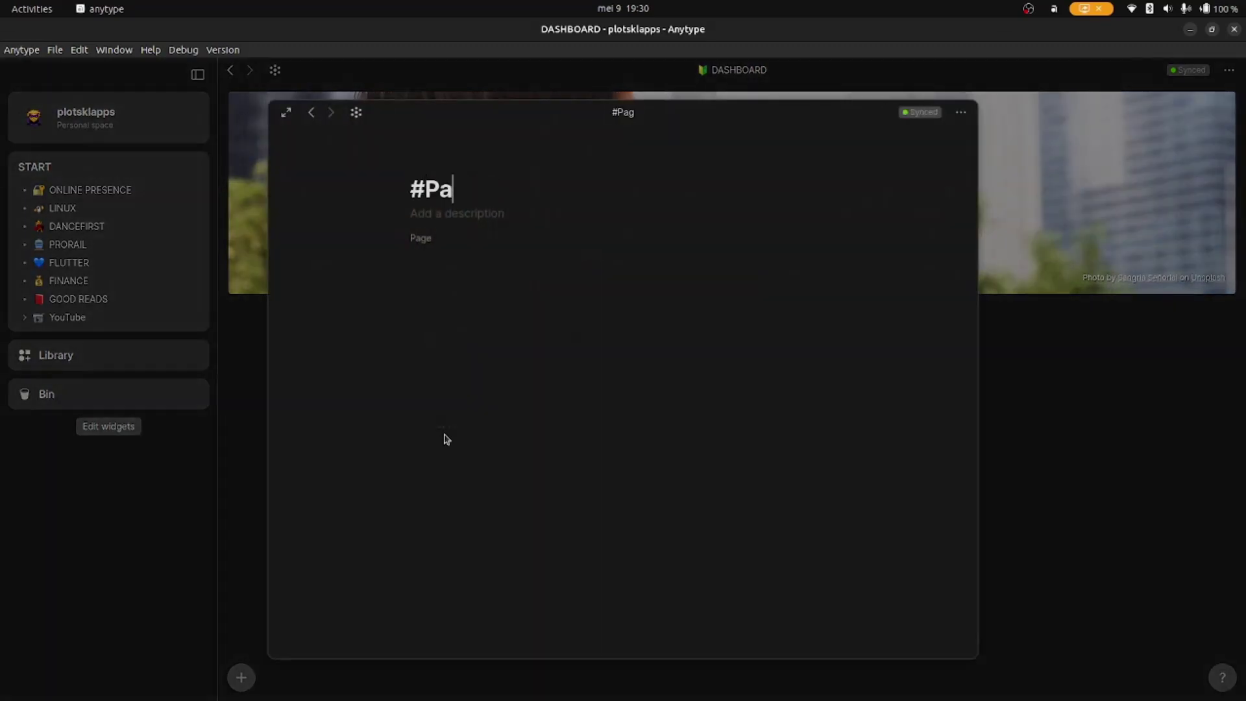
key(BackSpace)
key(BackSpace)
key(BackSpace)
text(Page #1)
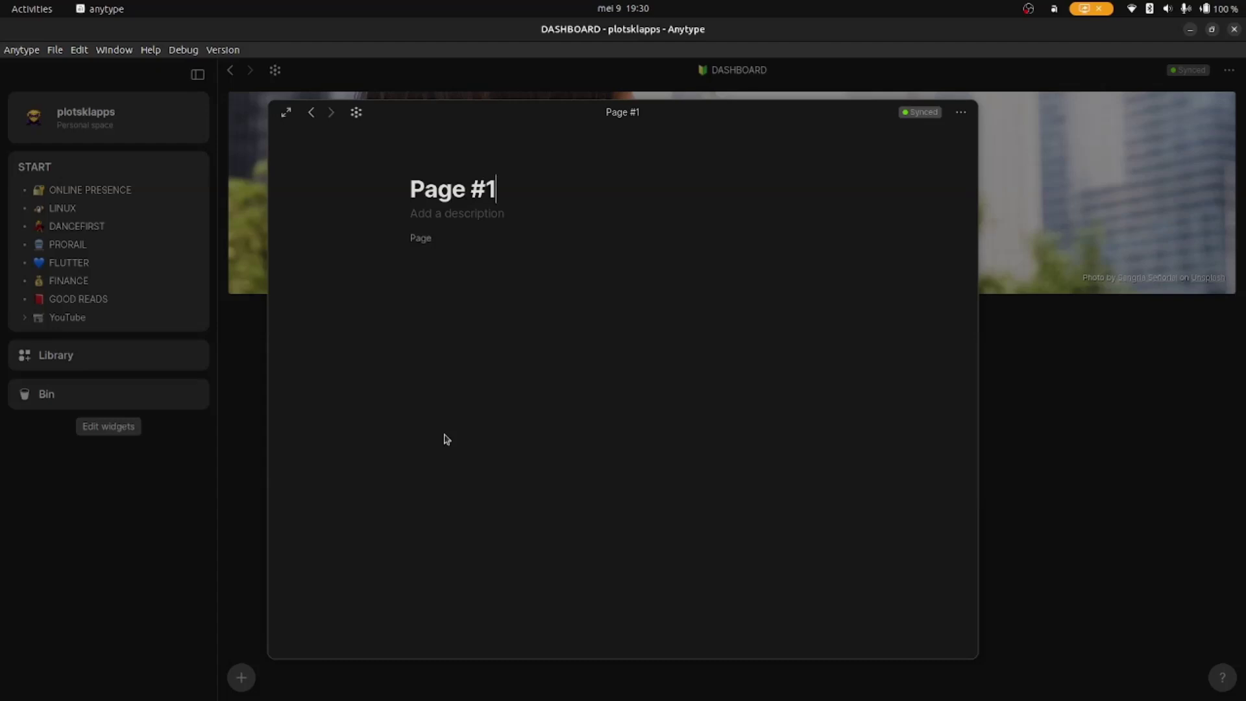
click(474, 213)
text(This is where page #1 will be about...)
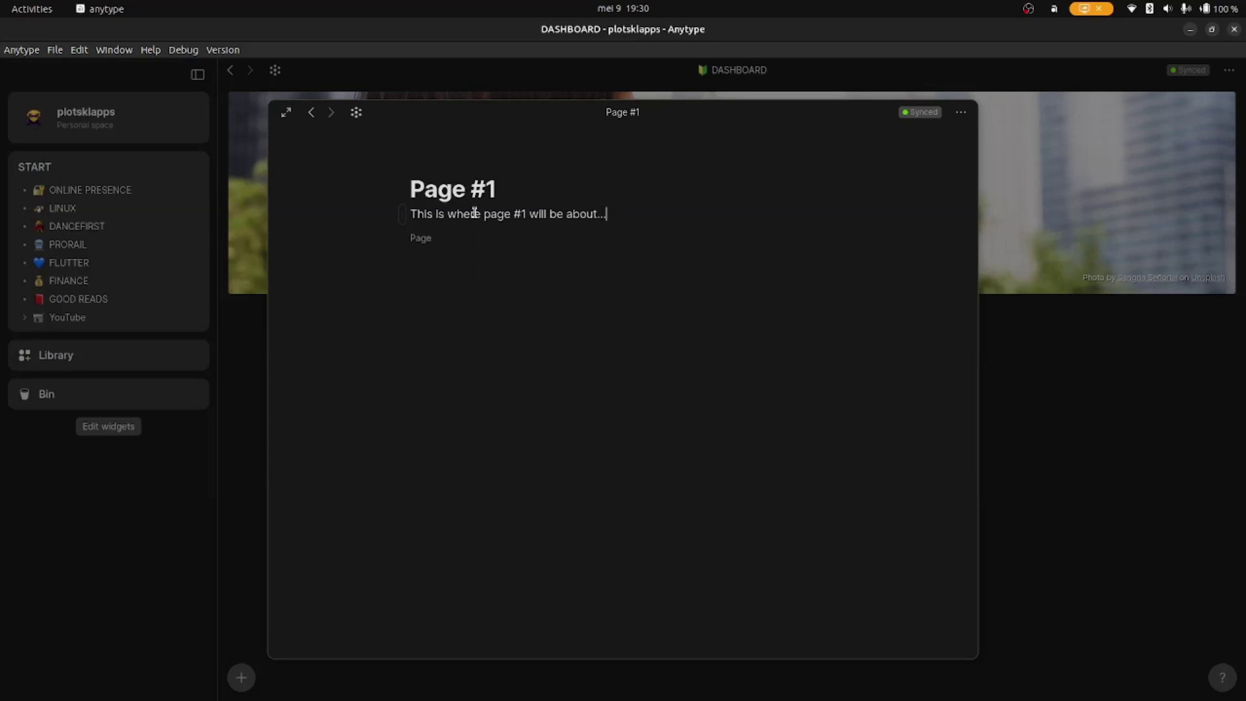
text( dh)
text(ort despription)
click(421, 163)
- Give Page #1 the keycap 1 emoji as its icon
click(425, 167)
click(425, 167)
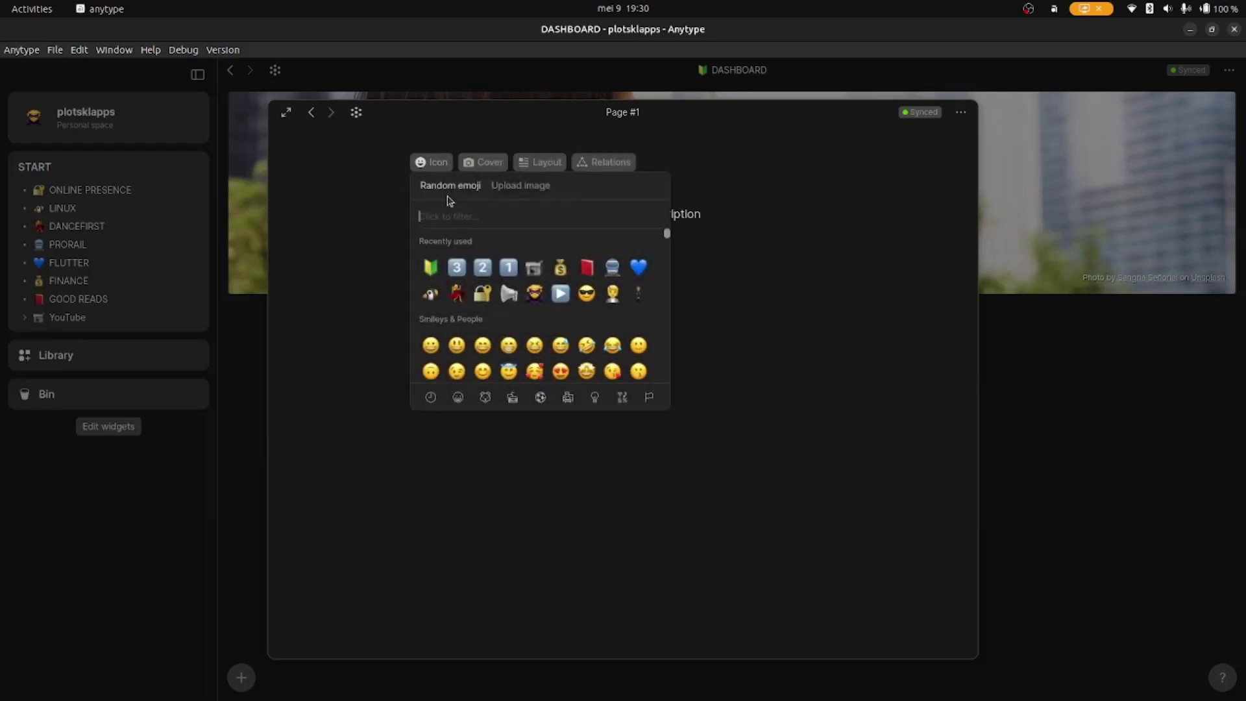
click(509, 267)
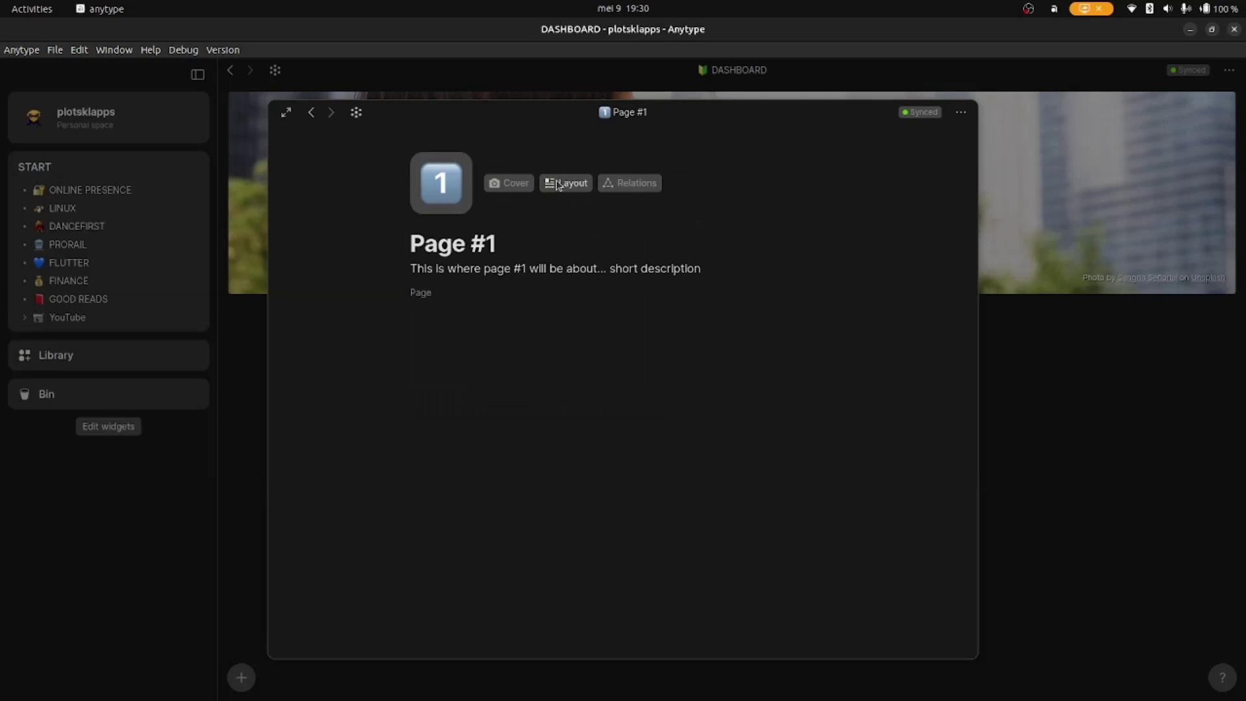
- Set Page #1's cover to the Unsplash photo of an orange wooden hand pointing up
click(496, 183)
click(441, 207)
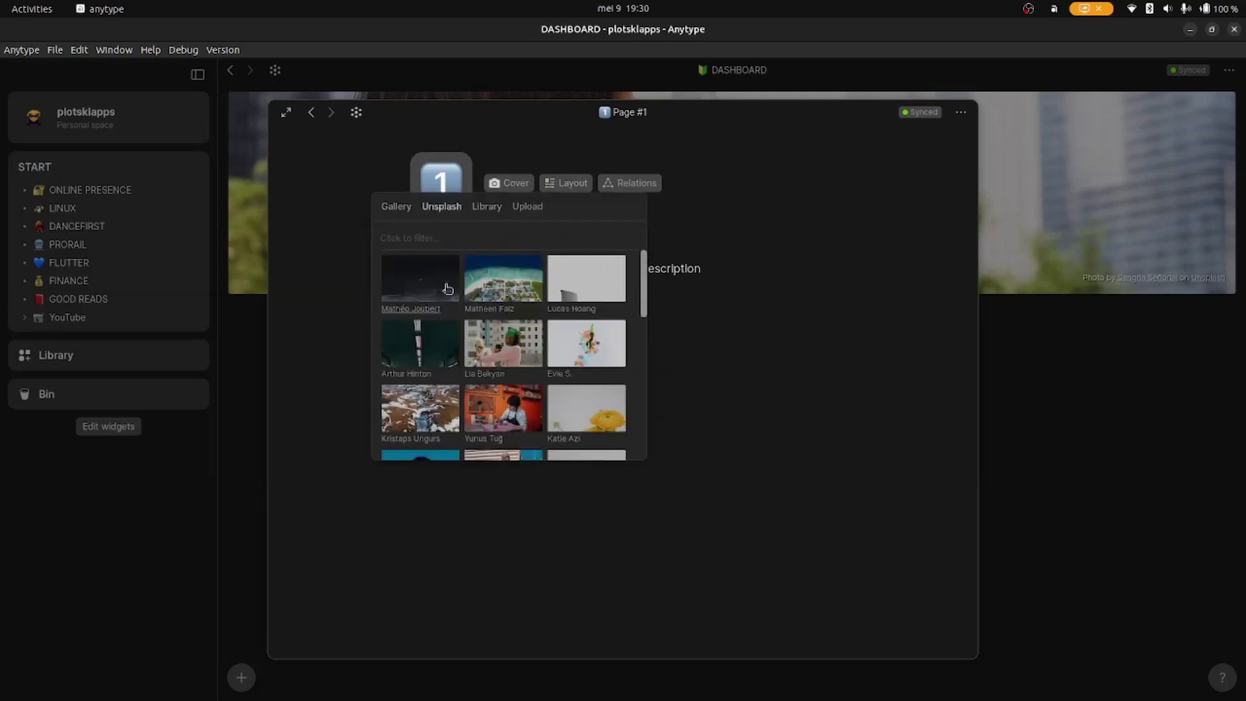
click(443, 243)
text(one)
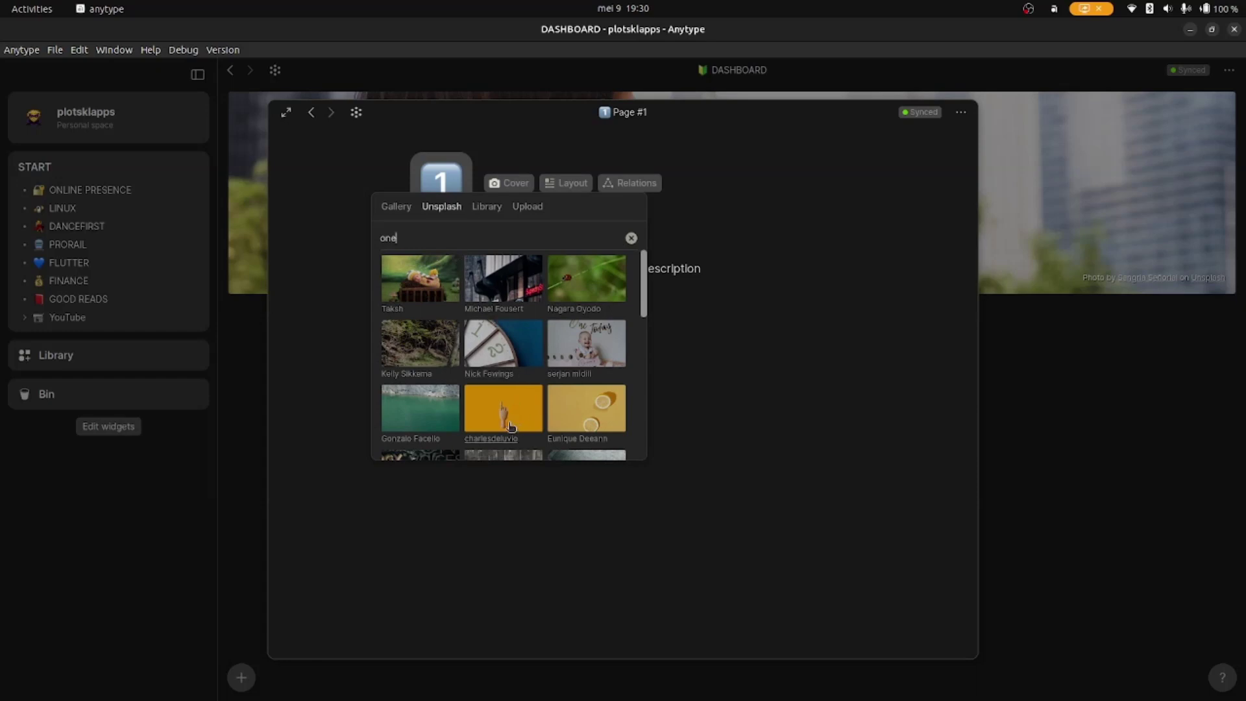
click(511, 426)
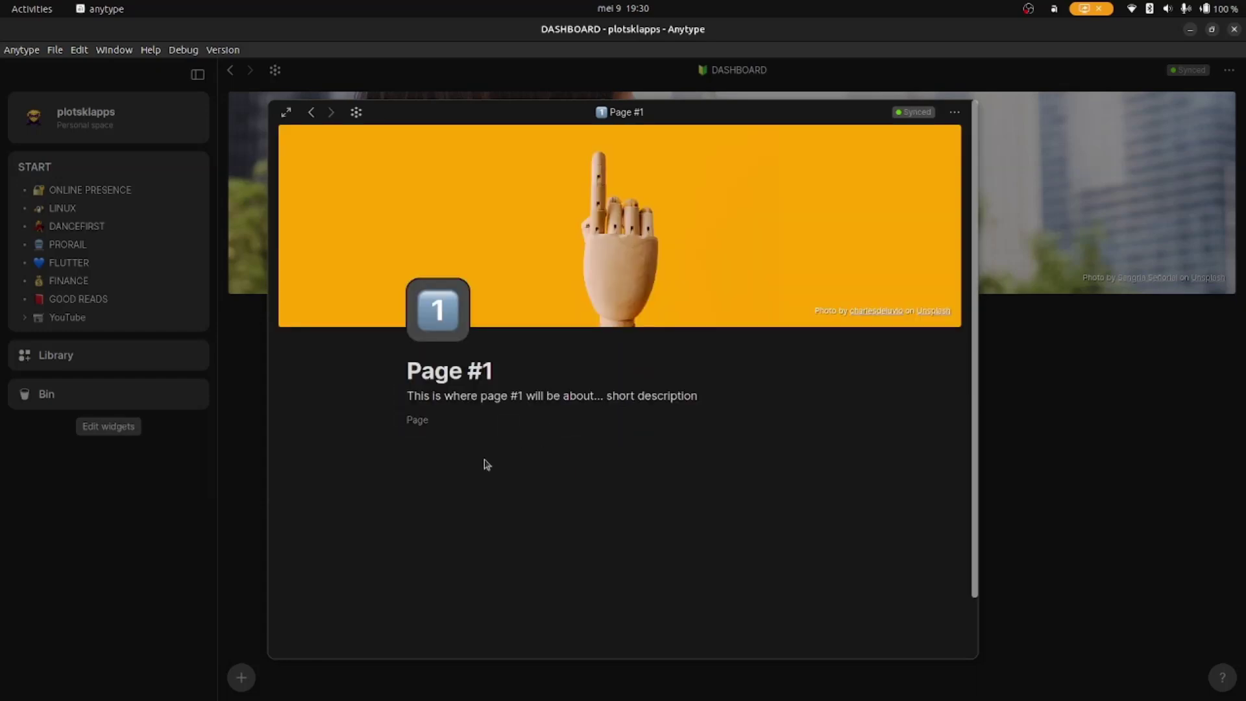
click(478, 471)
- Add 'Content.' and a 'WHATEVER YOU WANT.' heading to Page #1, then return to DASHBOARD
text(Content.)
key(Return)
text(WHATEVER YOU WANT.)
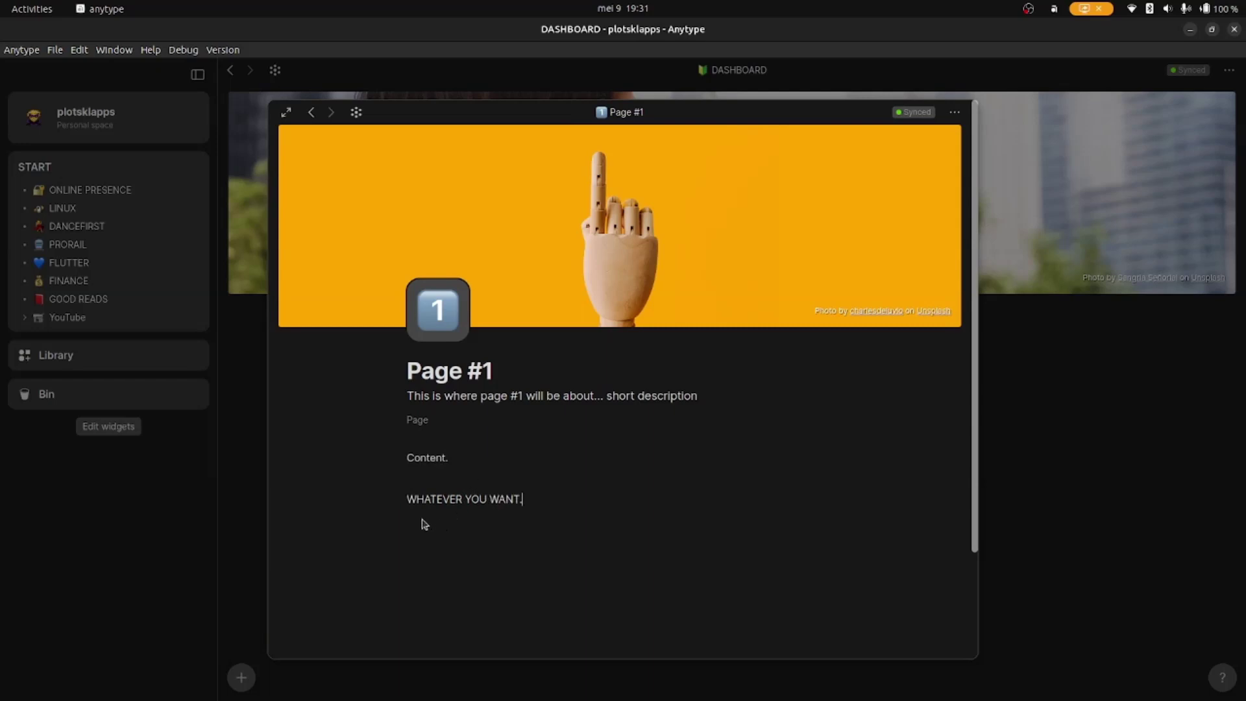
click(402, 502)
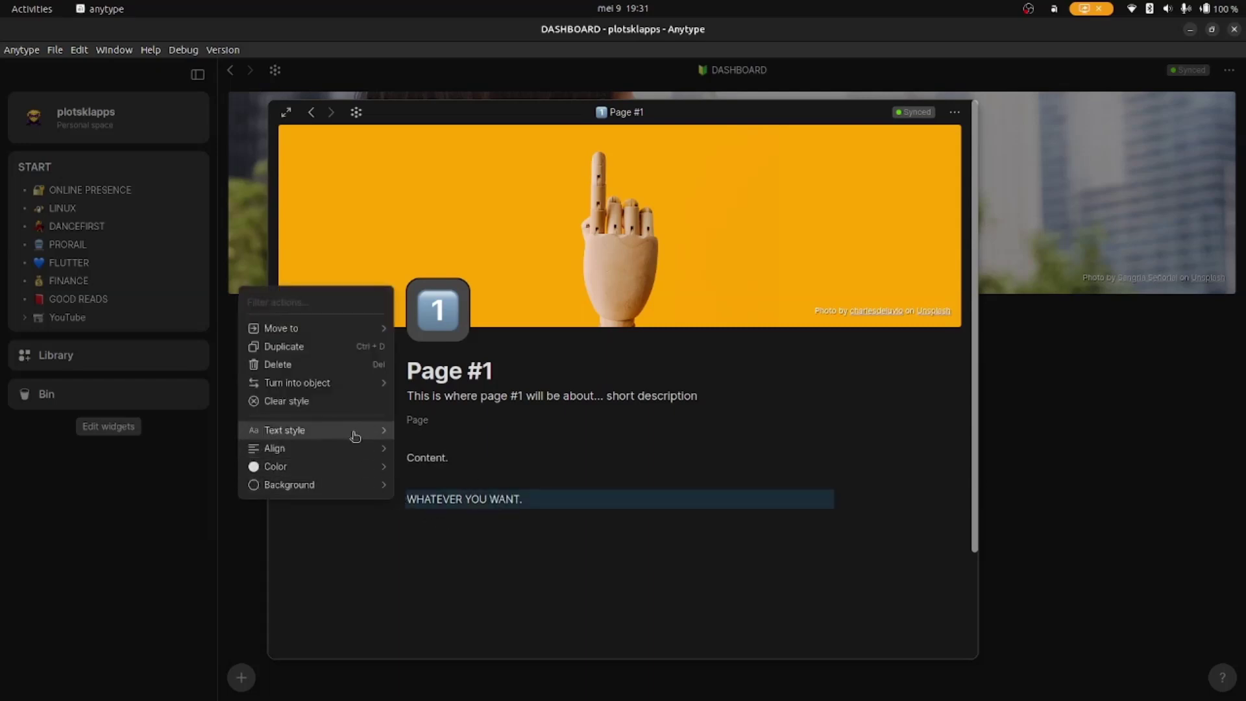
mouse_move(353, 432)
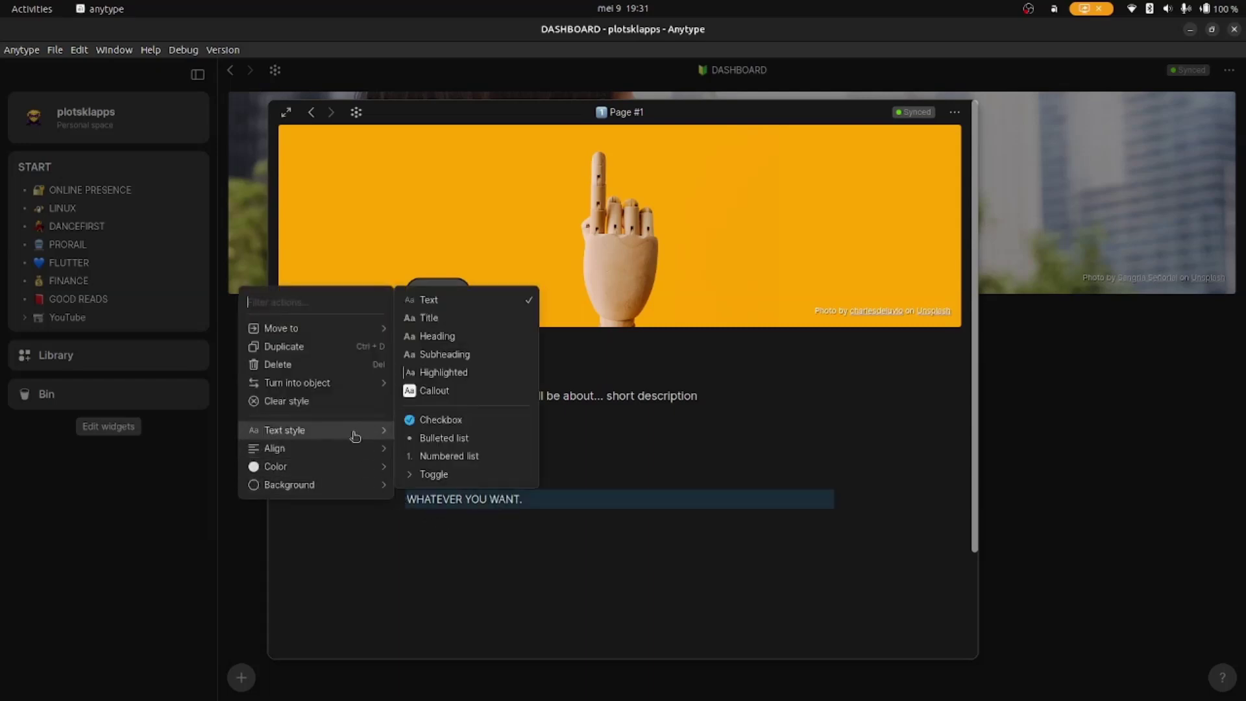
click(451, 347)
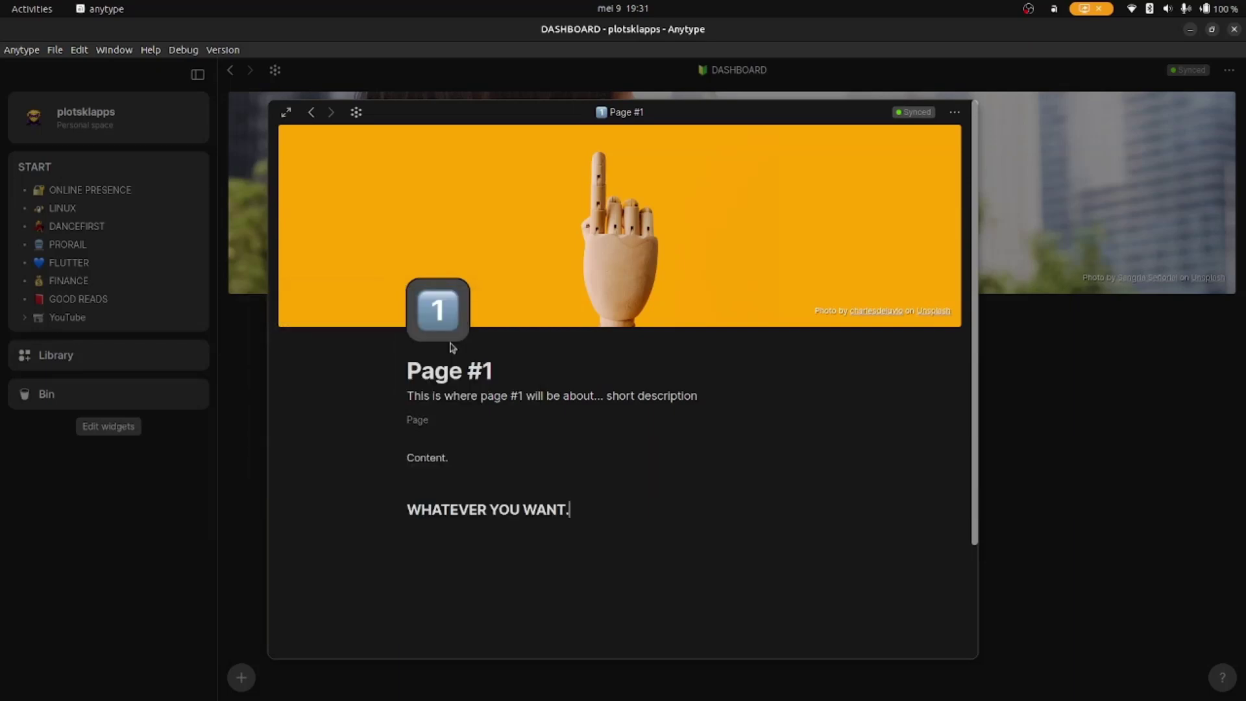
click(997, 429)
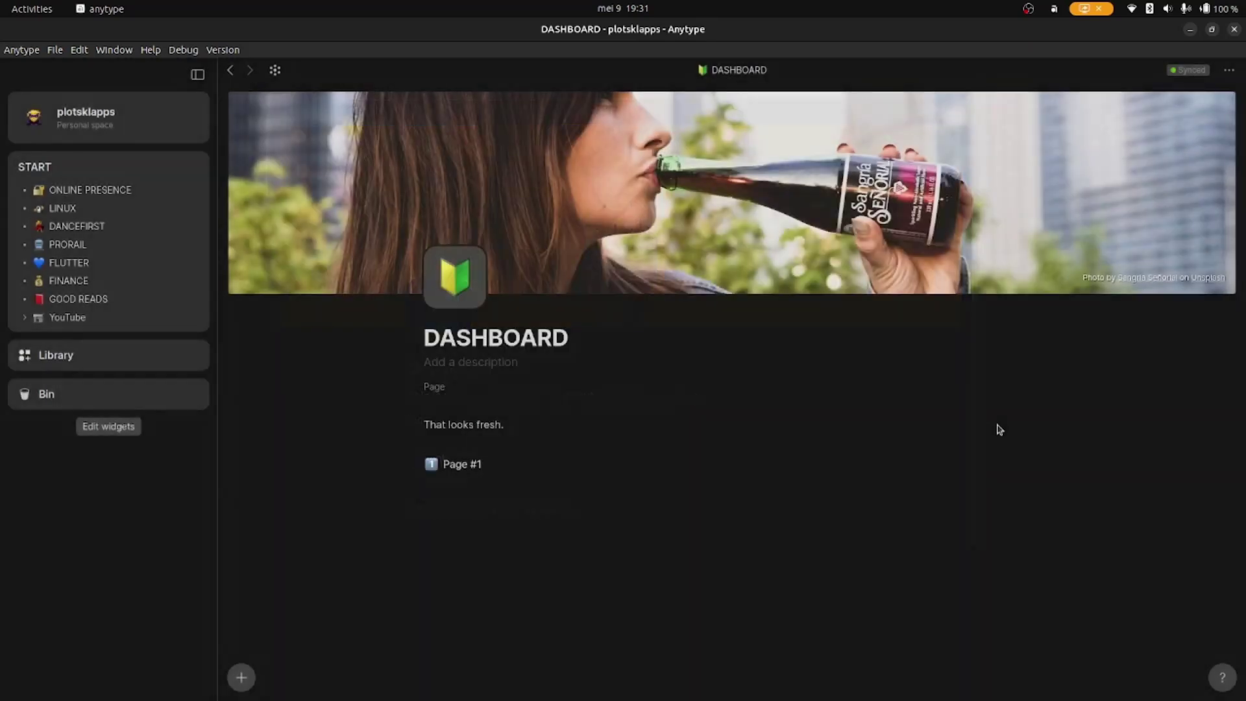
- Insert another linked page on DASHBOARD and title it FINANCE
click(513, 485)
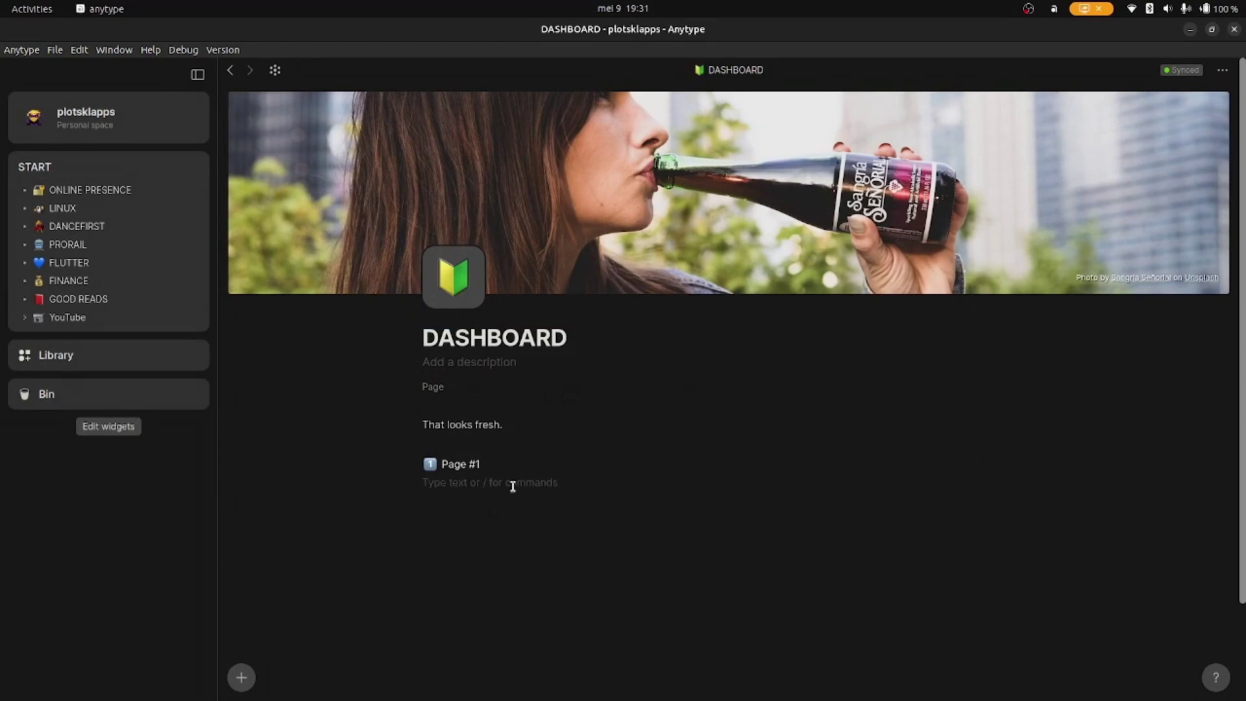
text(/page)
key(Return)
click(515, 490)
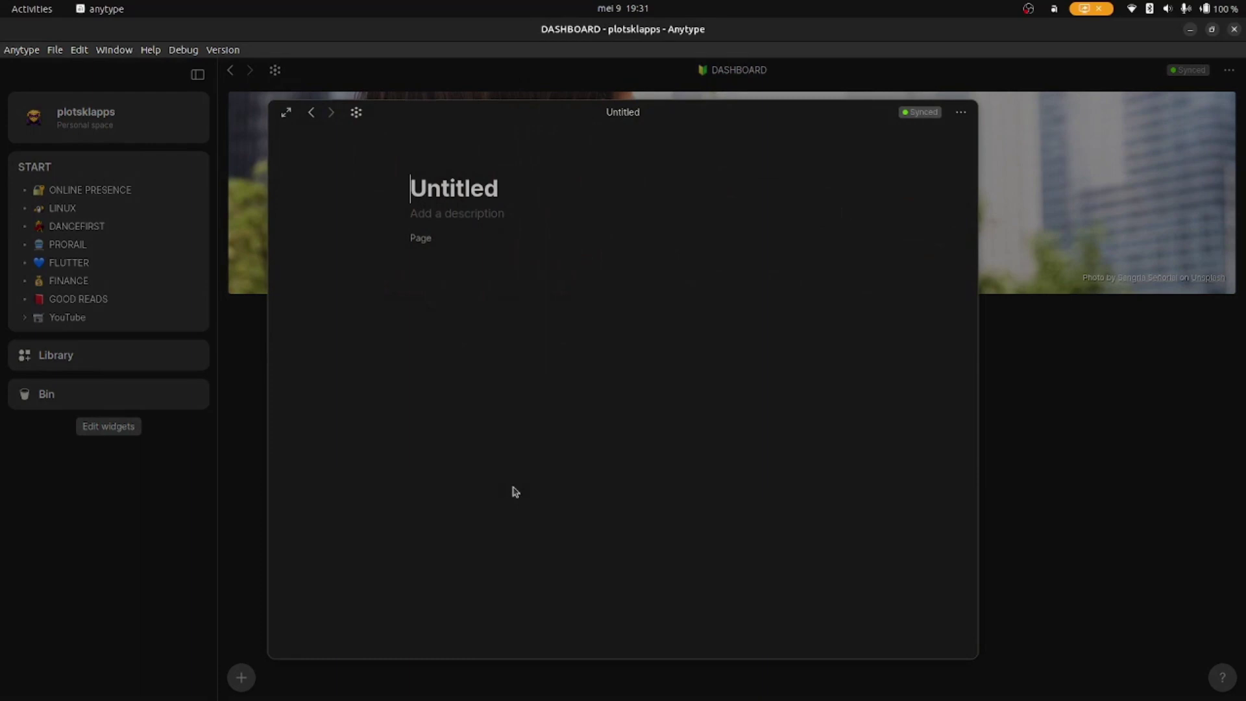
text(FINANCE)
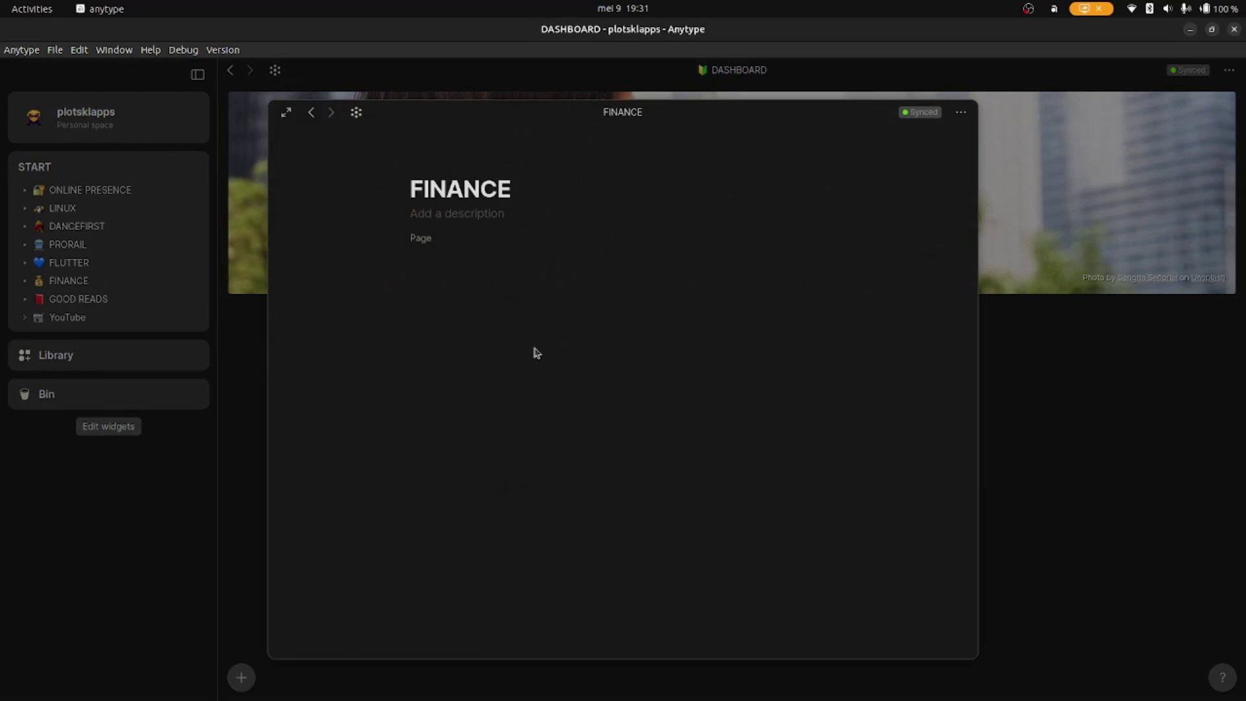
- Give FINANCE the money-bag emoji icon, found by searching 'money'
click(430, 162)
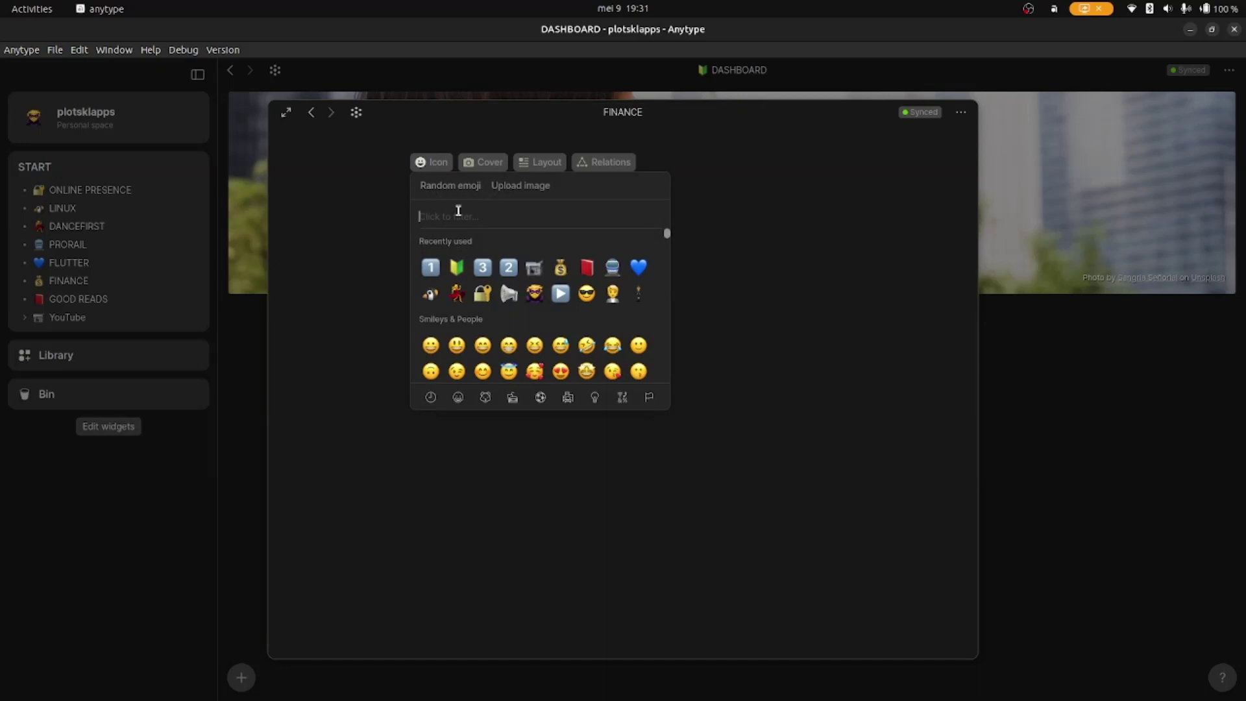
text(money)
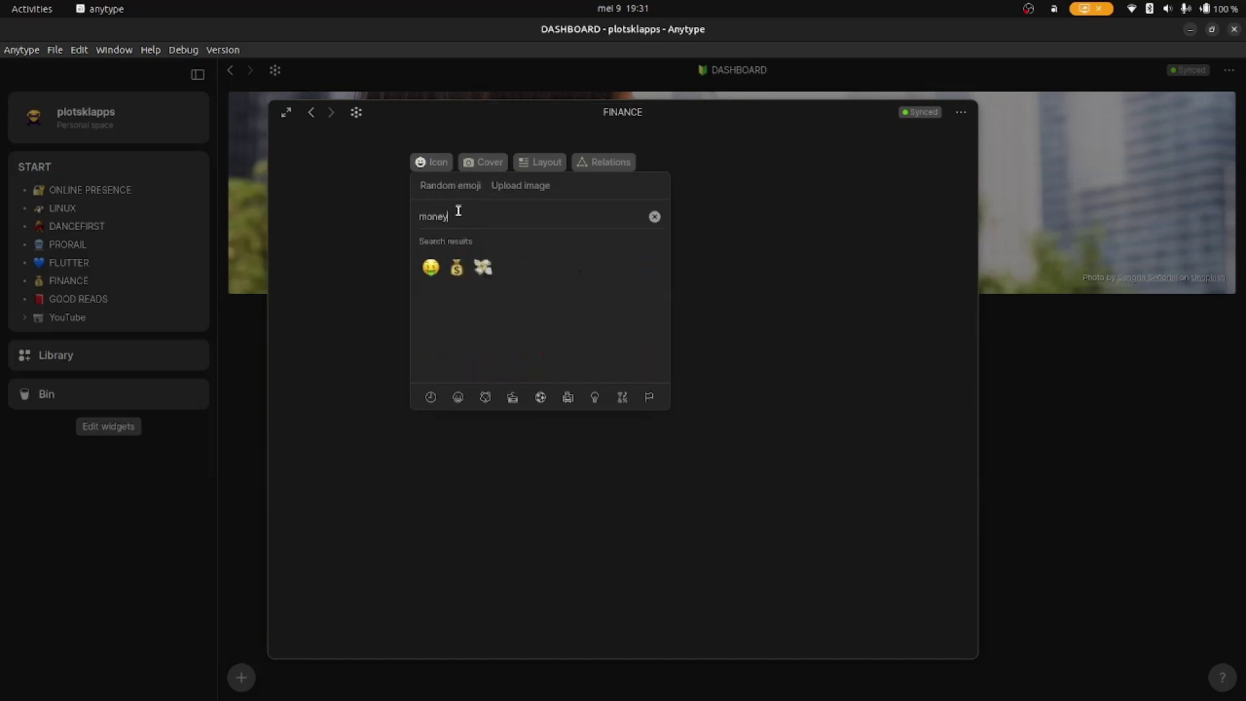
click(457, 268)
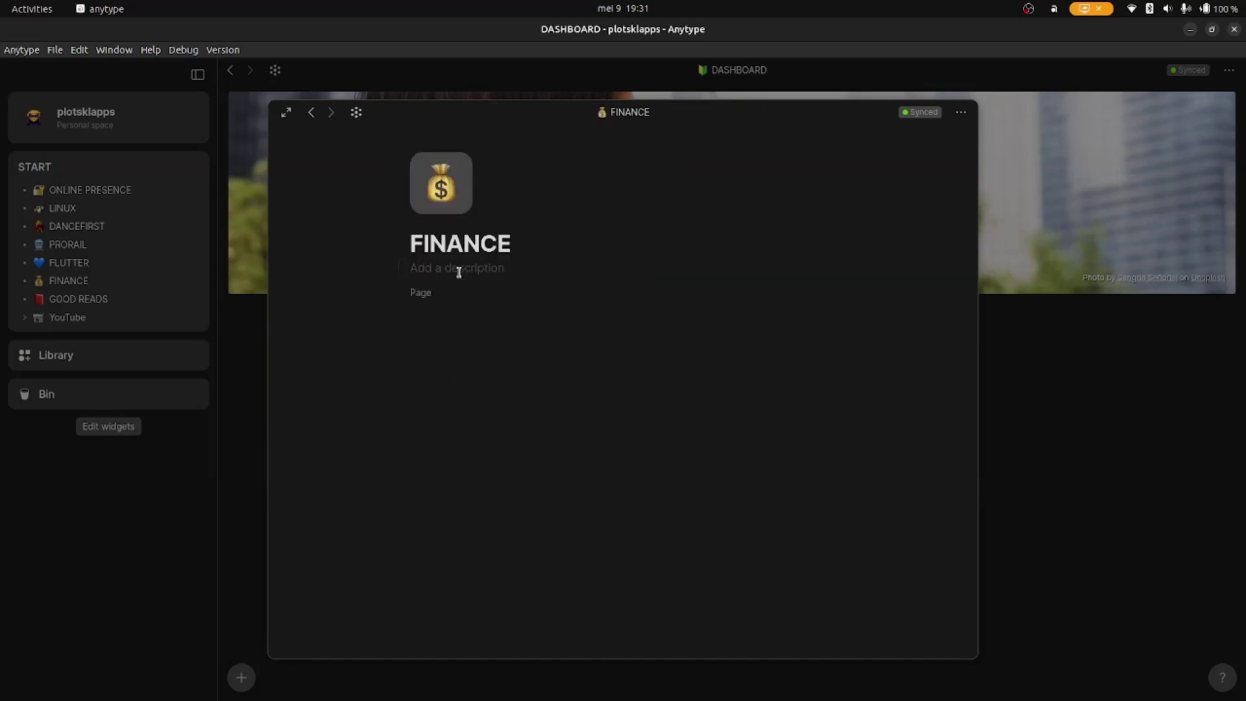
click(511, 184)
- Set FINANCE's cover to the Unsplash banknotes photo from a 'money' search
click(453, 206)
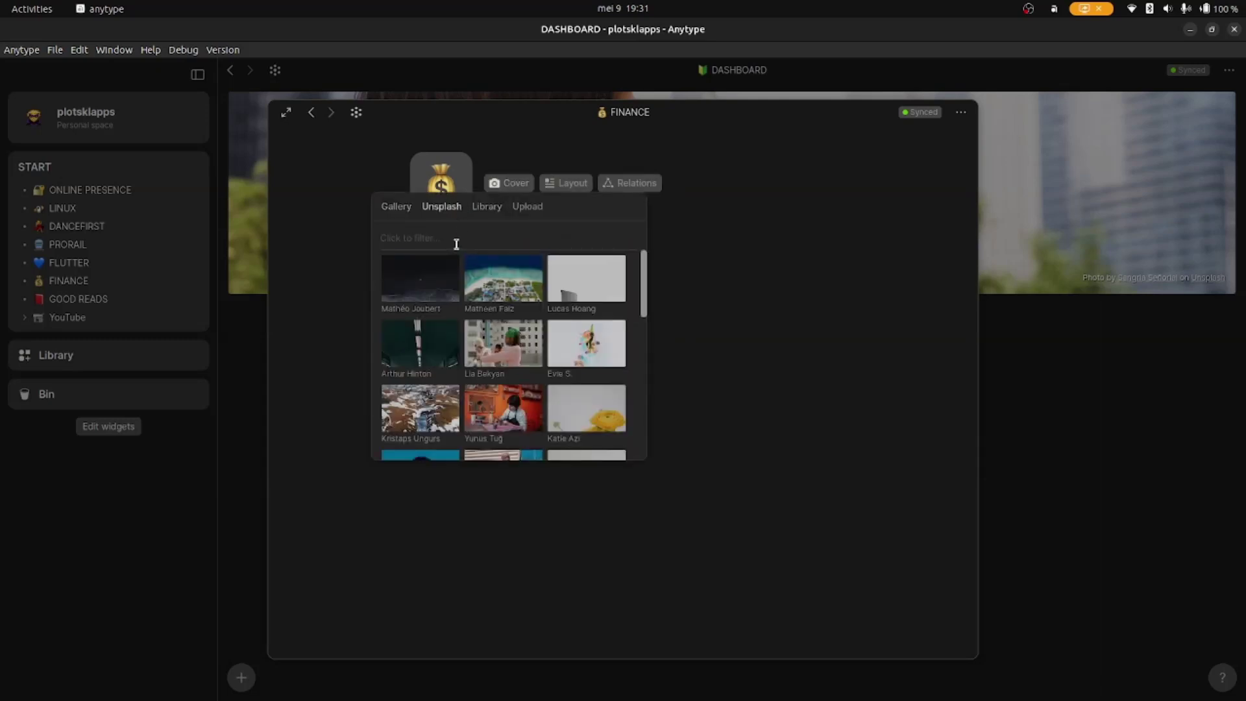
text(money)
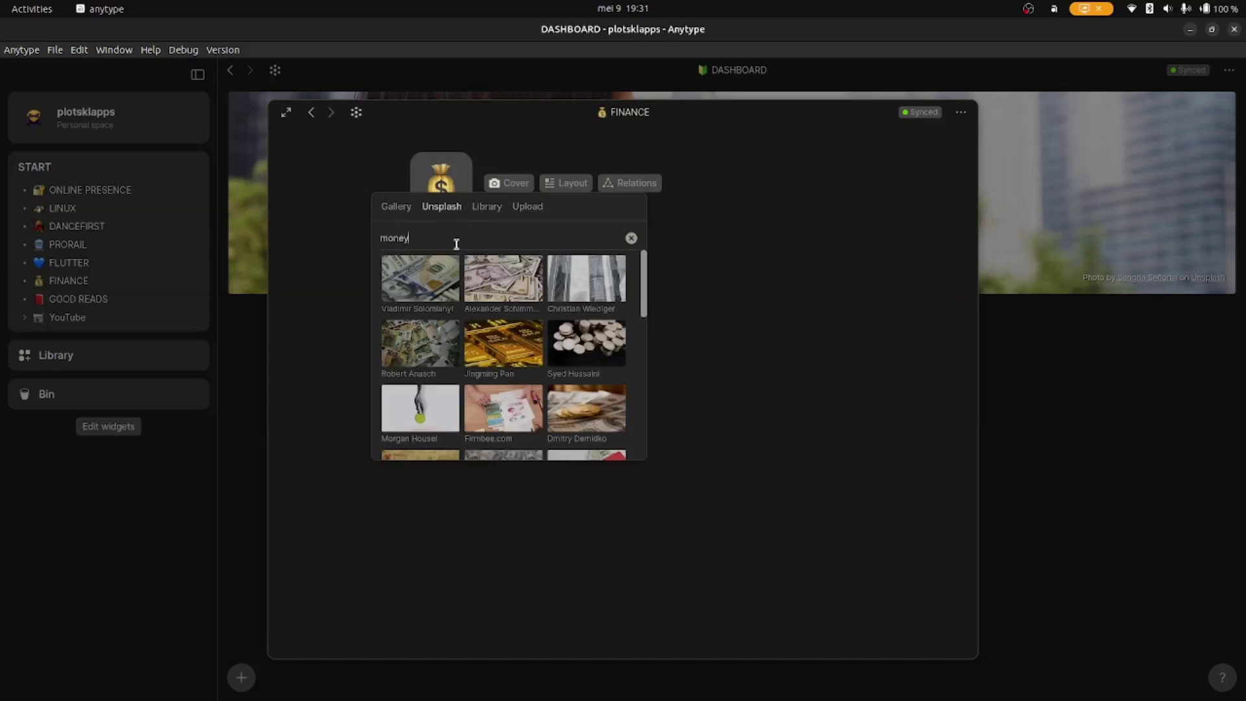
click(495, 288)
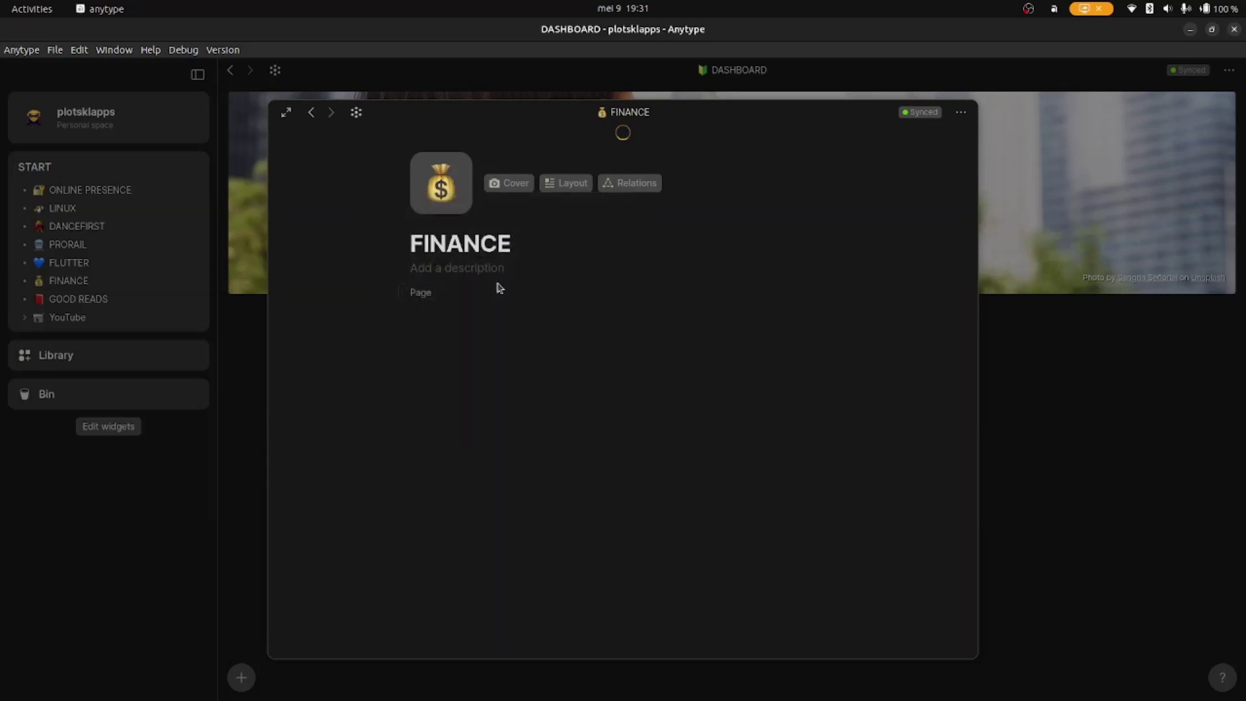
- Write 'Dollar dollar bills y'all.' in FINANCE and return to DASHBOARD
click(462, 471)
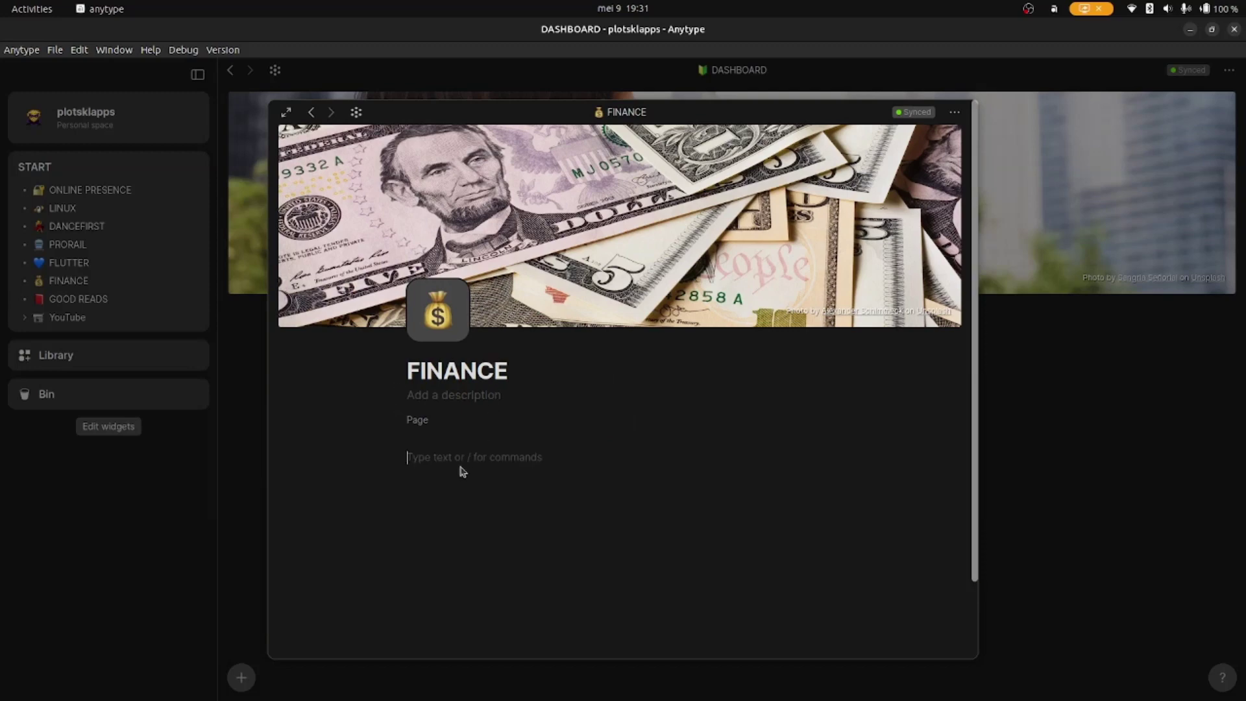
text(Dollar dollar bills y'all.)
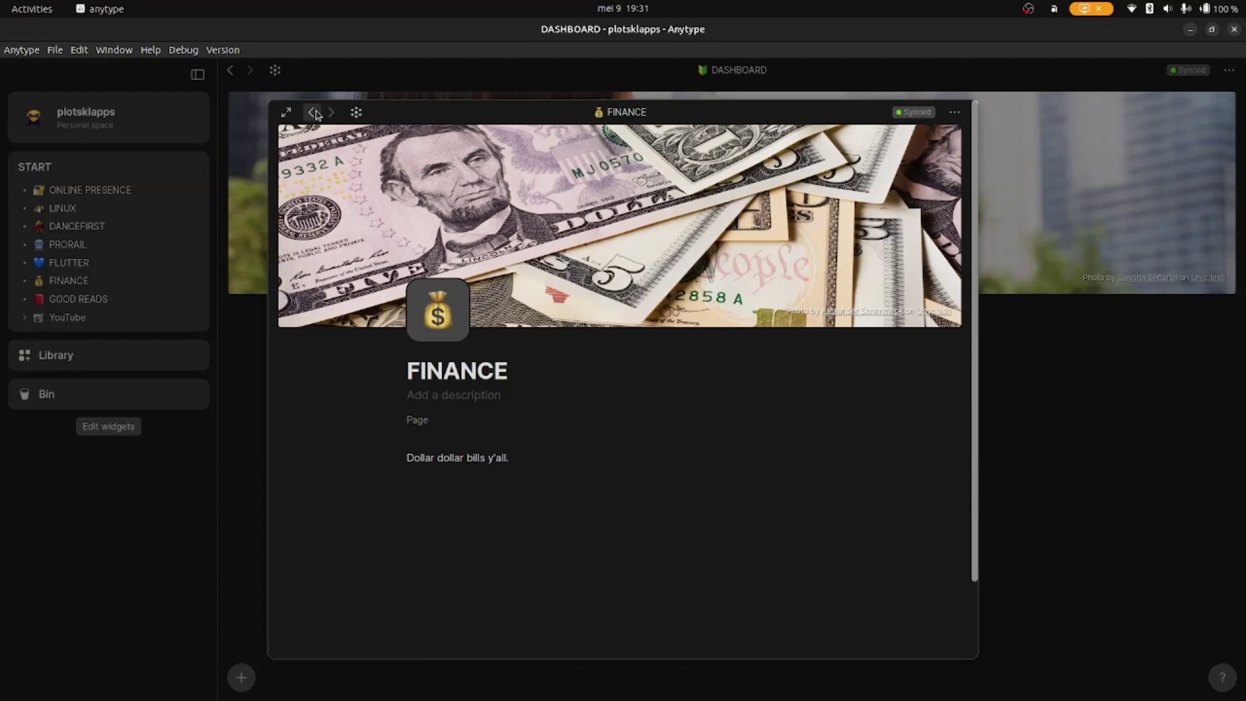
click(1046, 389)
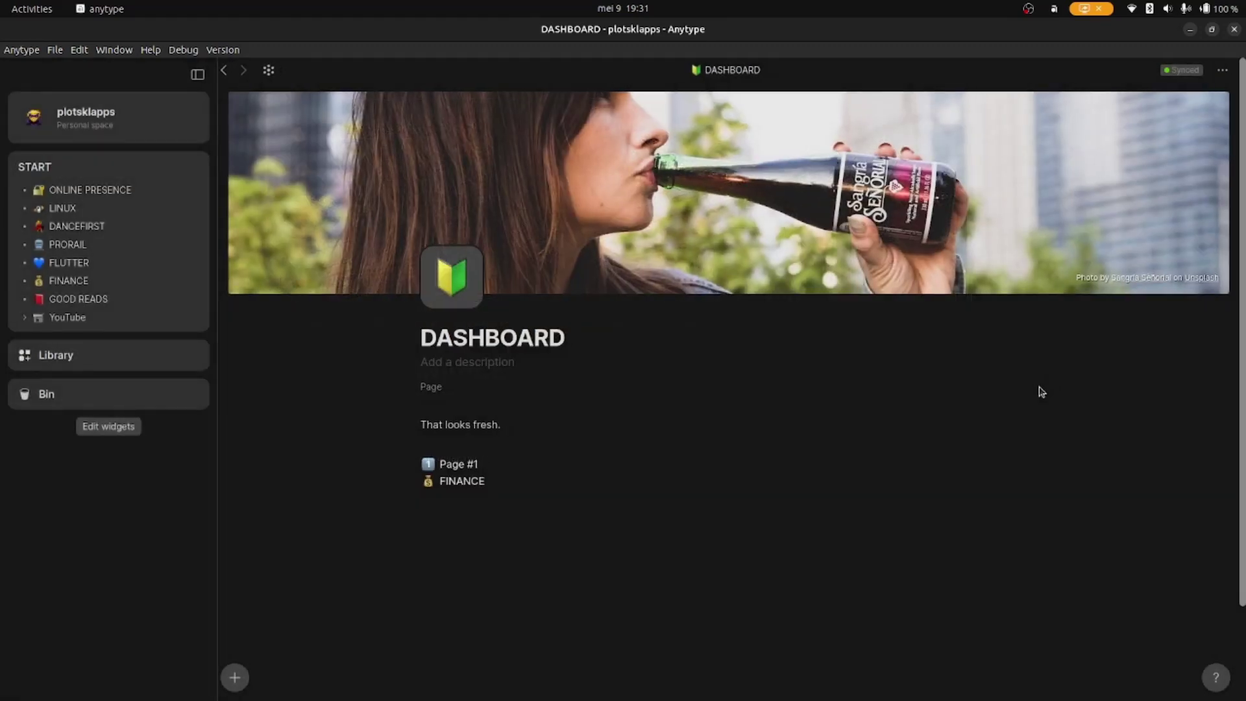
- Add a /page link named DAILY NOTES on DASHBOARD with body lines 'Thoughts.' and 'and whatever...'
click(493, 500)
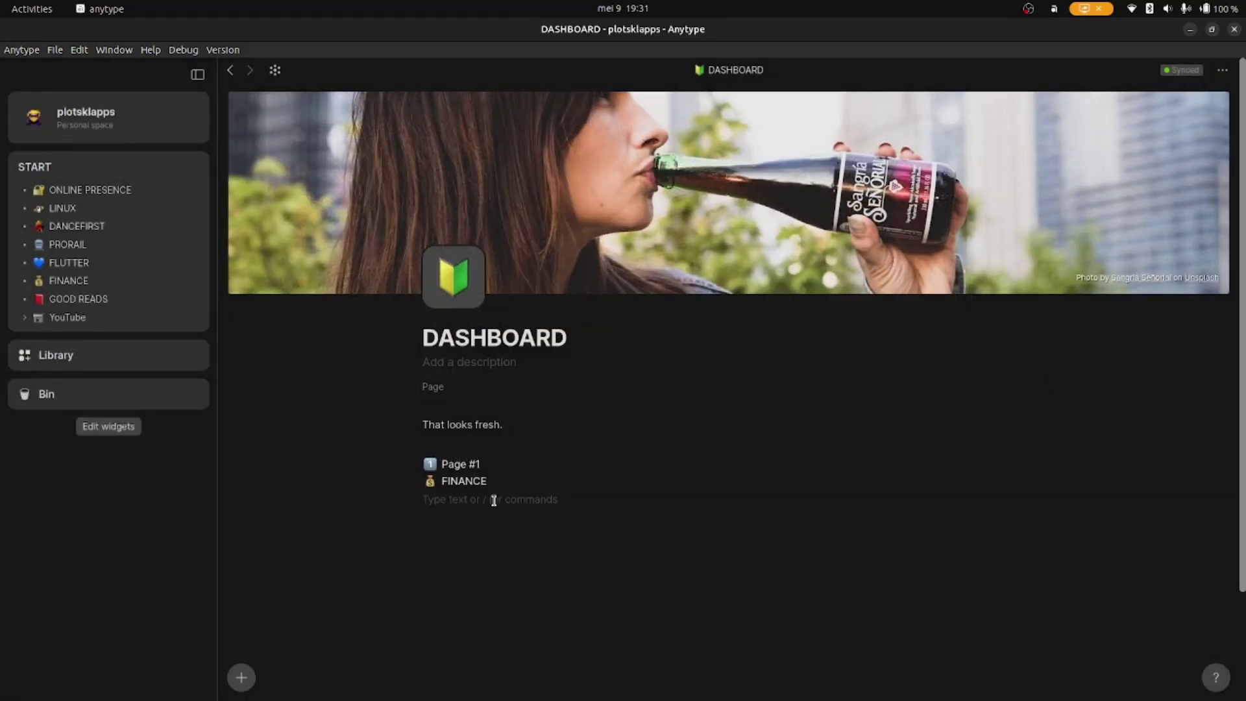
text(/page)
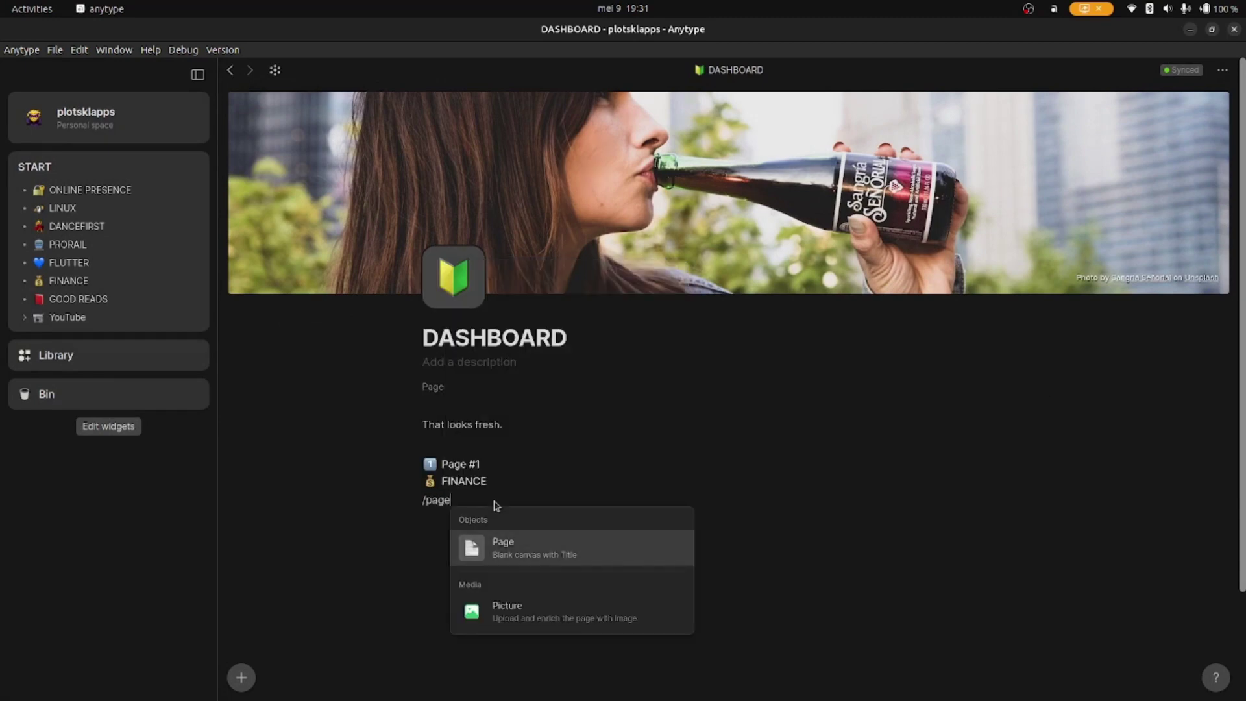
key(Return)
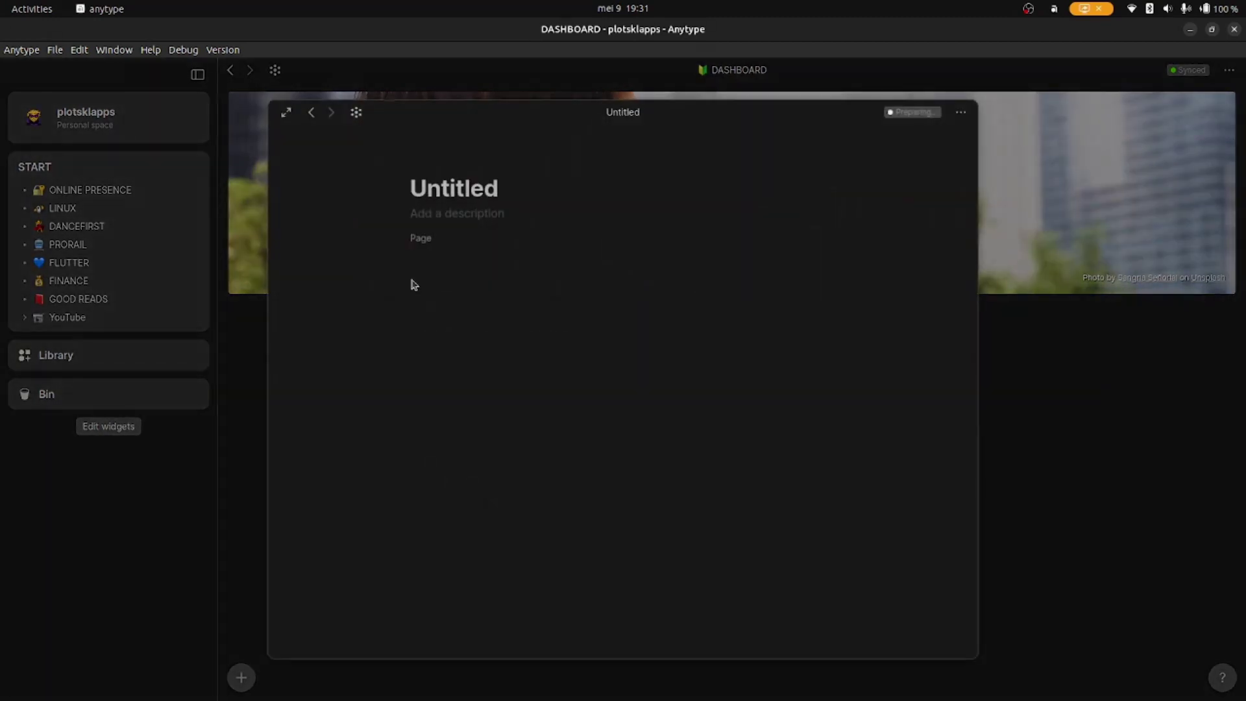
text(DAILY NOTES)
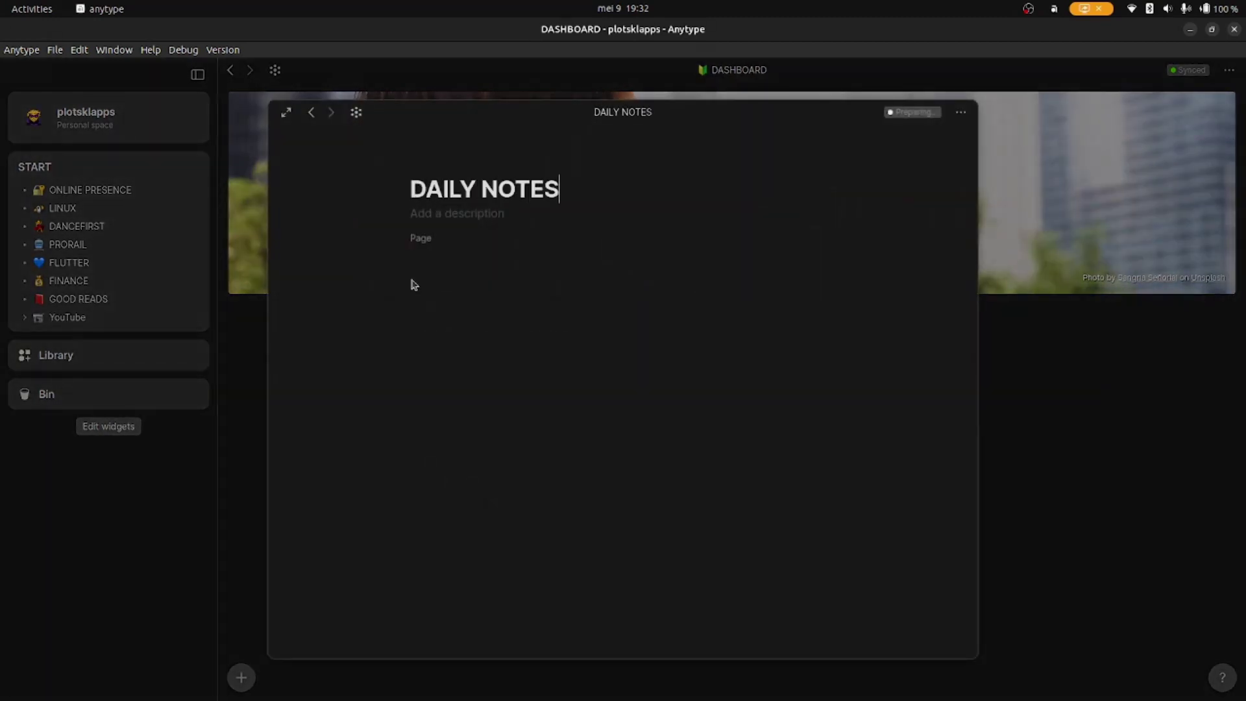
key(Return)
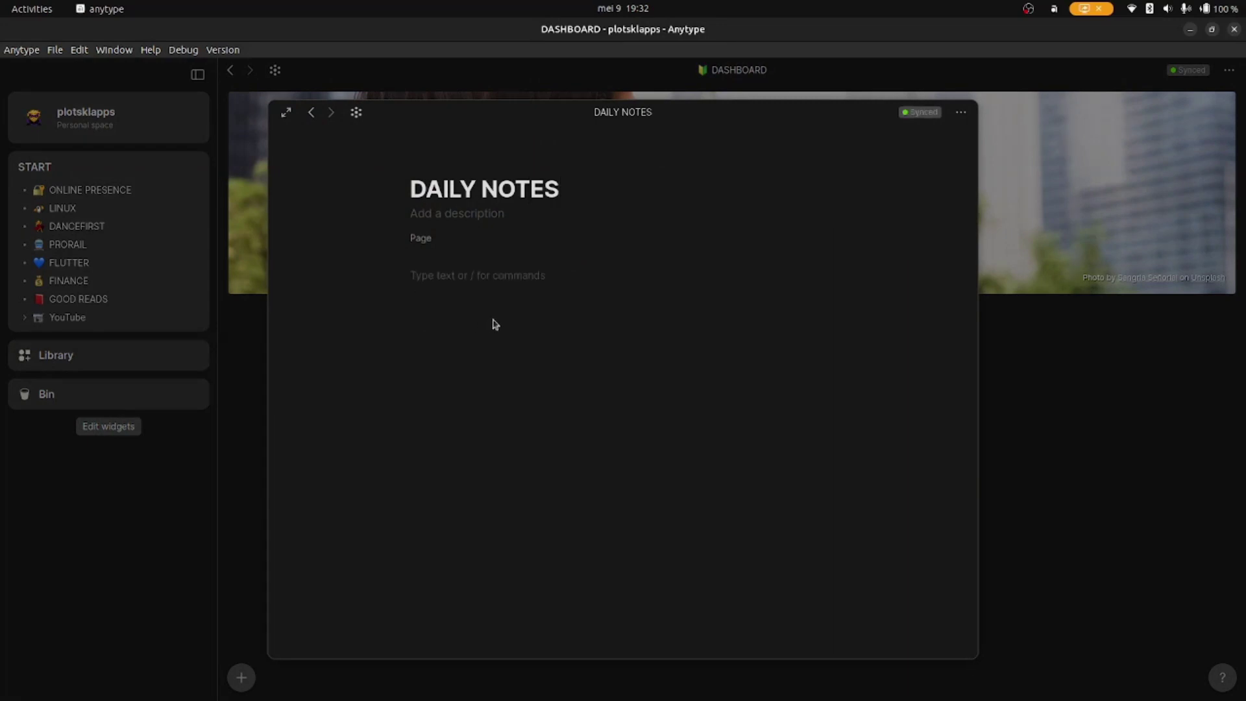
text(Thoughts.)
key(Return)
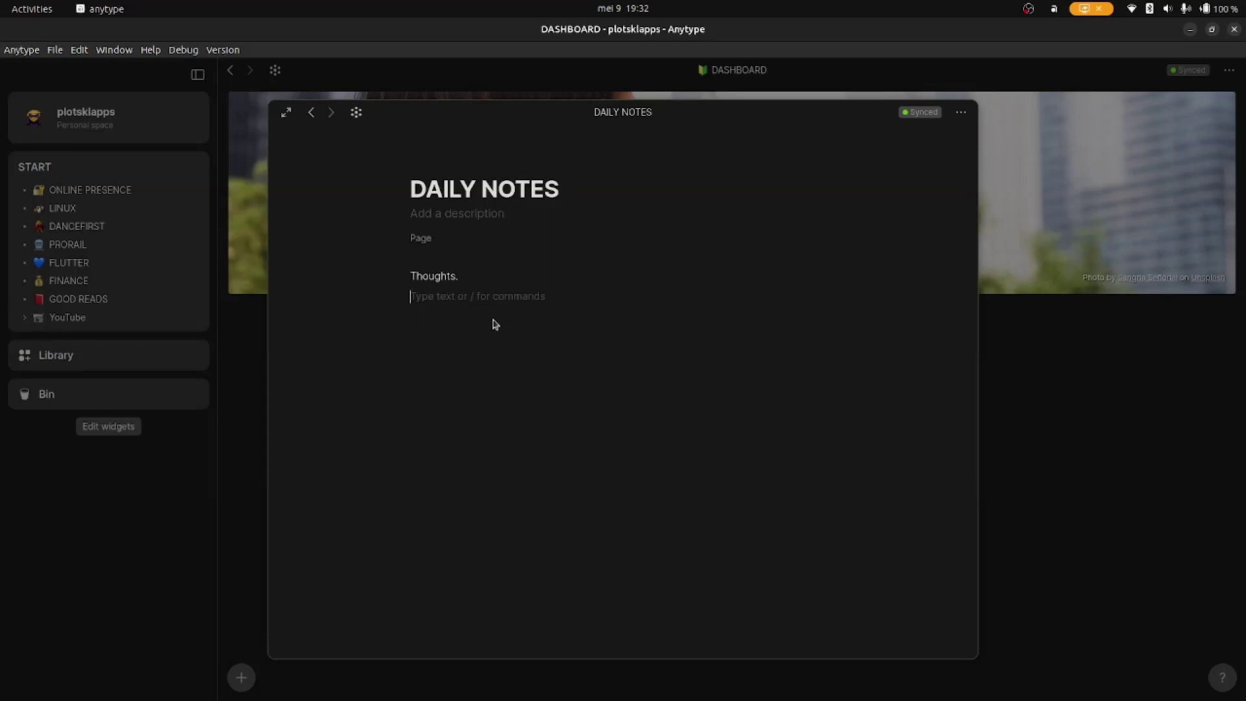
text(and whatever...)
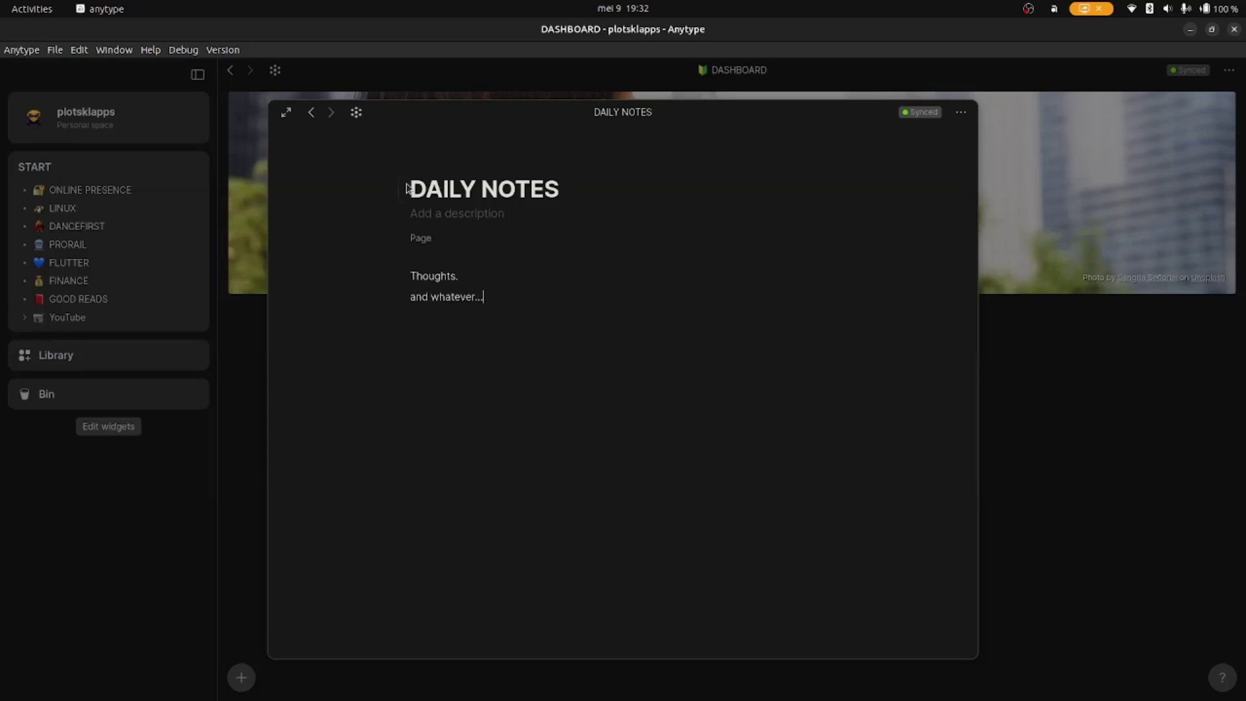
click(421, 163)
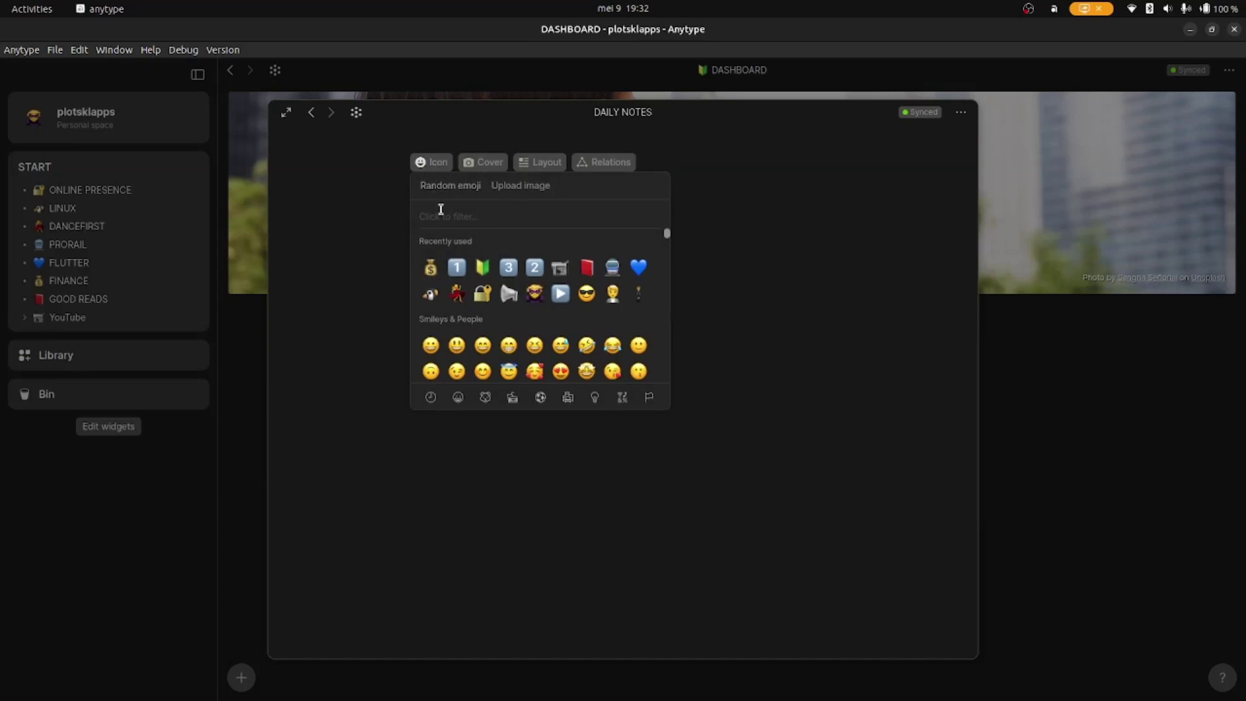
- Give DAILY NOTES a notepad emoji icon and an Unsplash notebook photo as its cover
text(note)
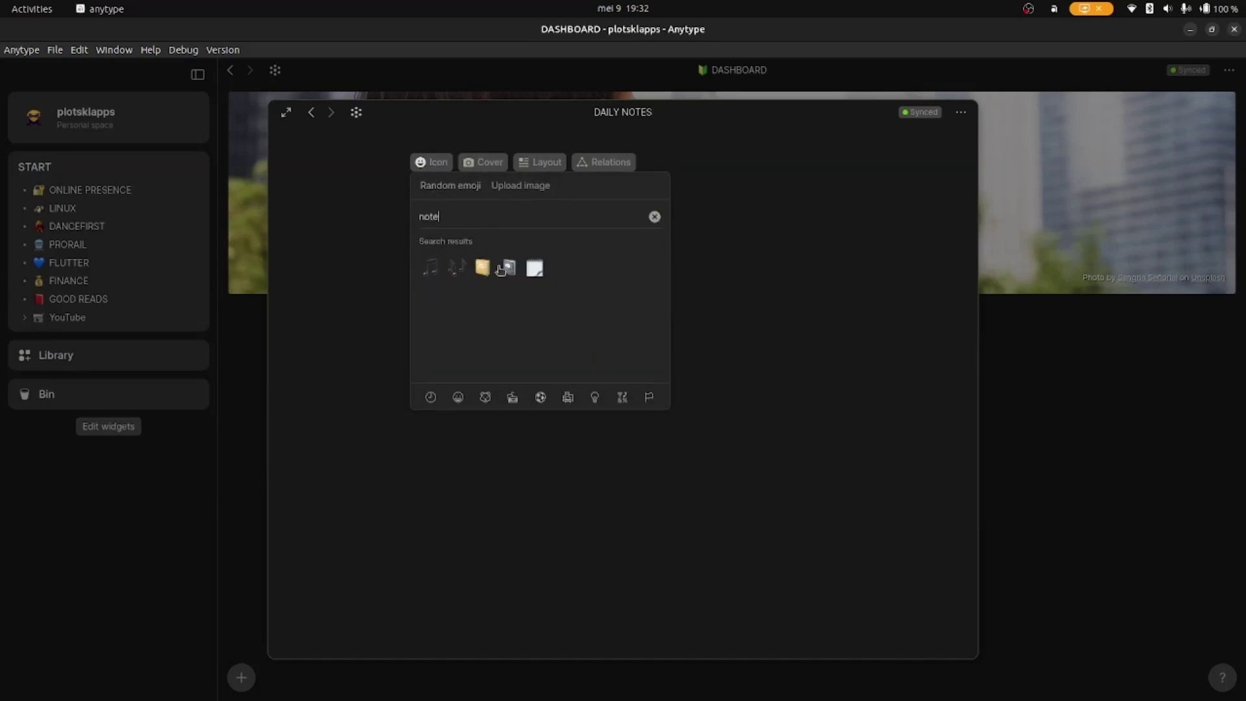
click(536, 269)
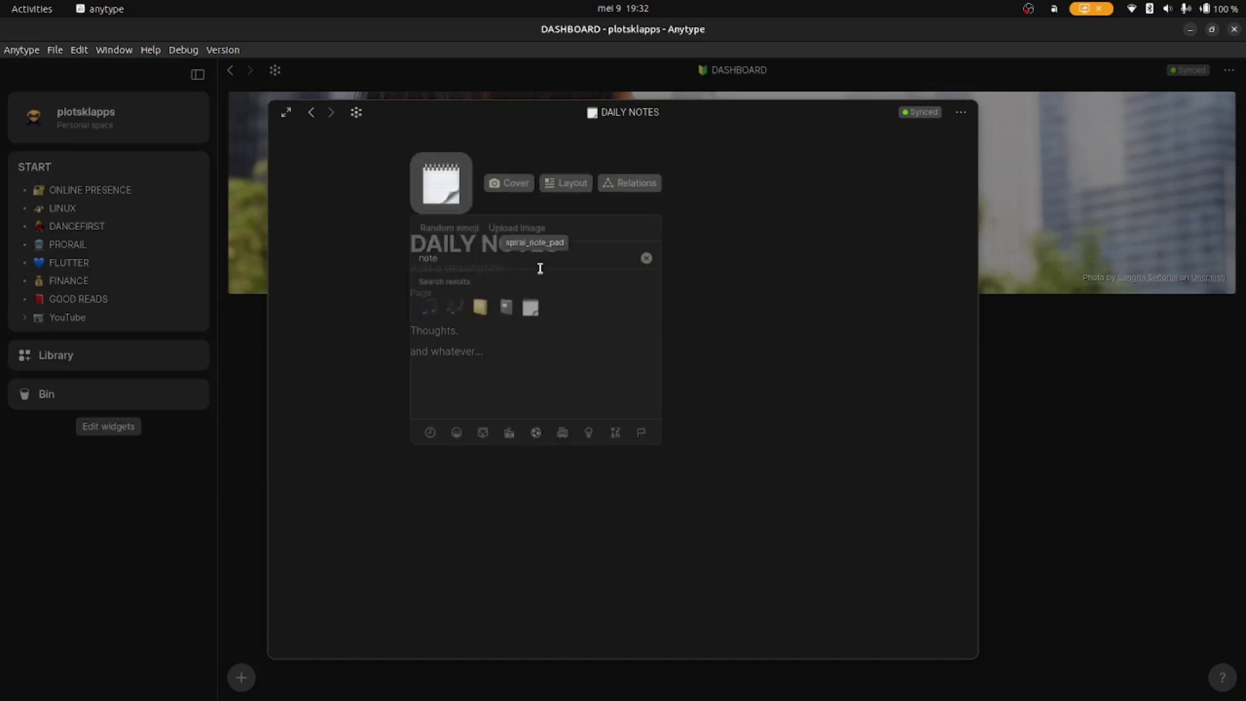
click(509, 184)
click(442, 207)
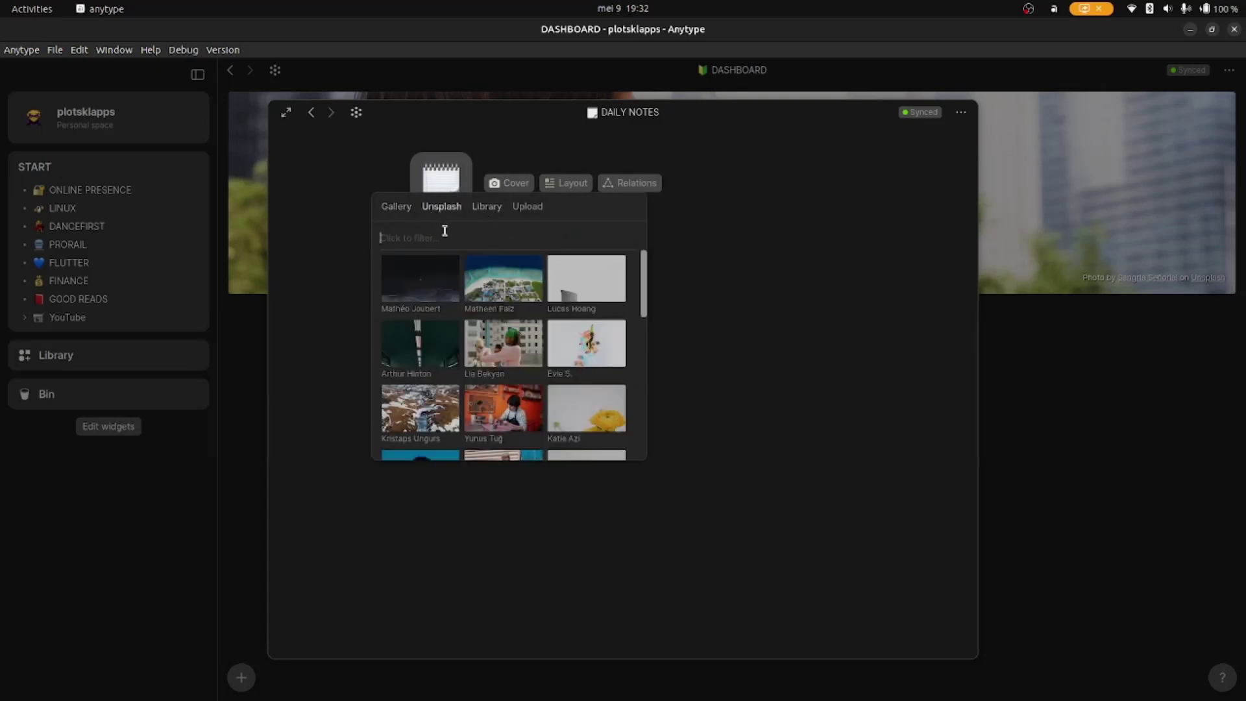
text(notes)
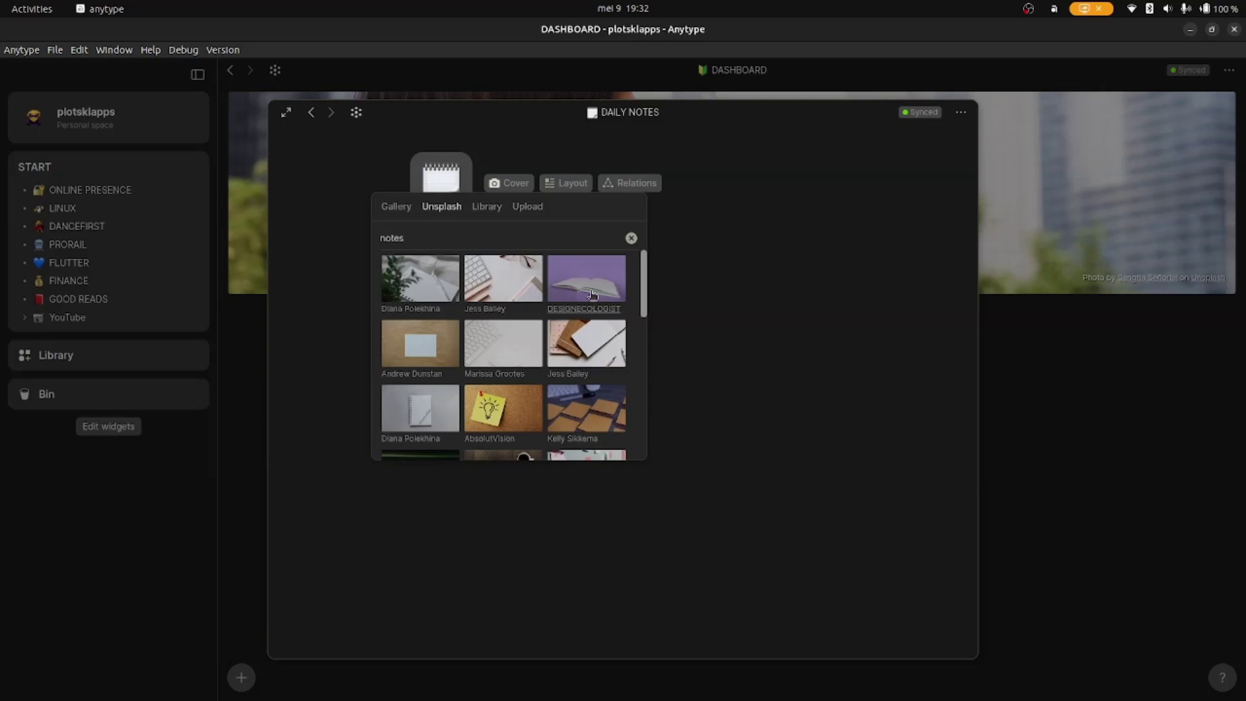
click(419, 419)
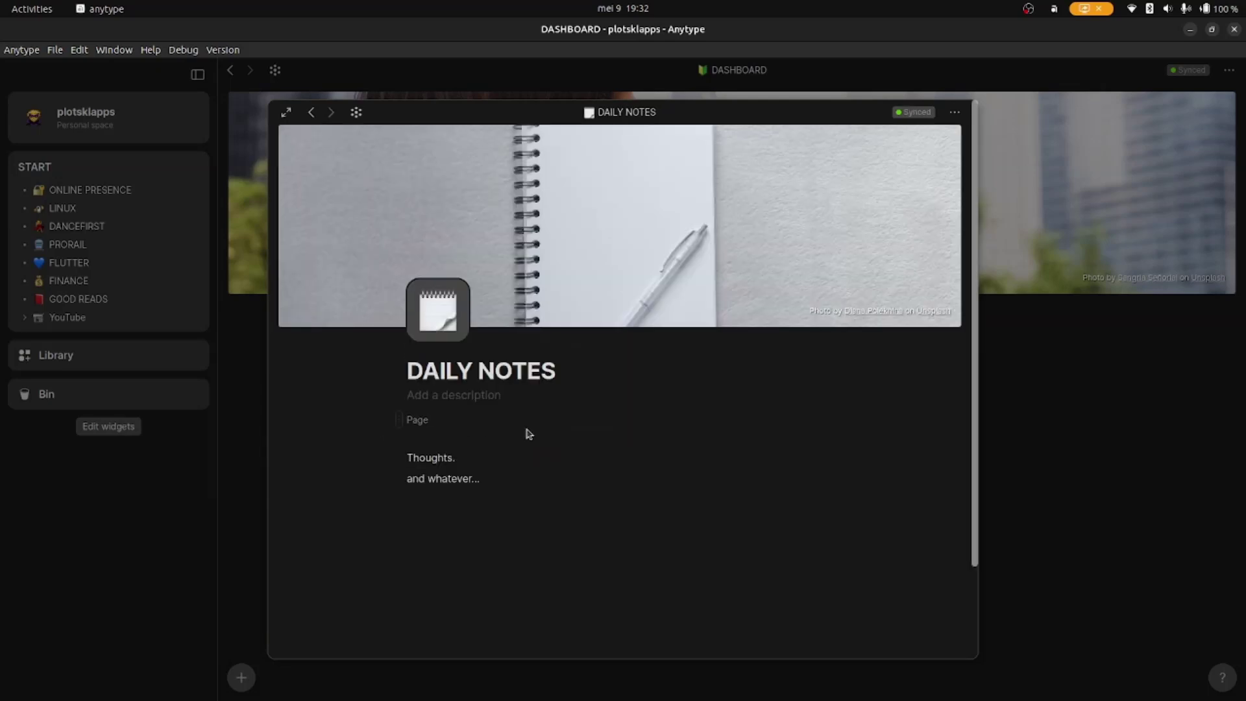
- Reposition the cover to show the notebook's bottom, save it, and return to DASHBOARD
click(507, 310)
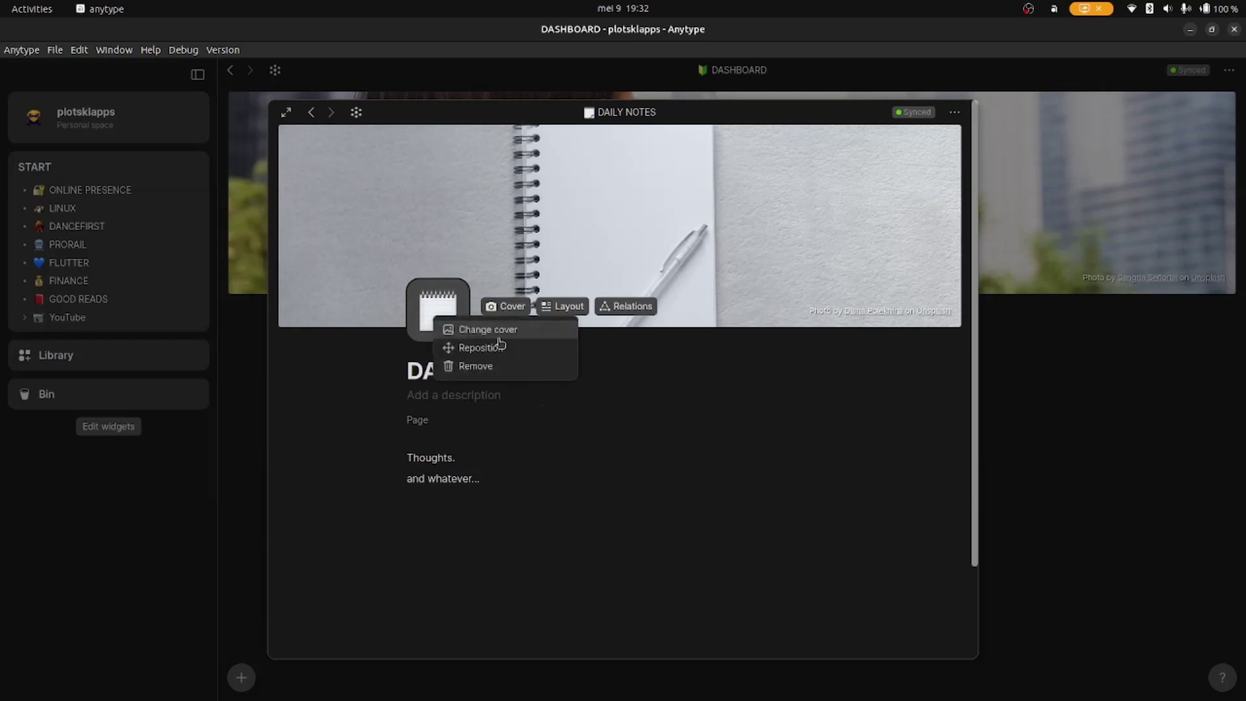
click(510, 346)
drag(737, 281, 740, 215)
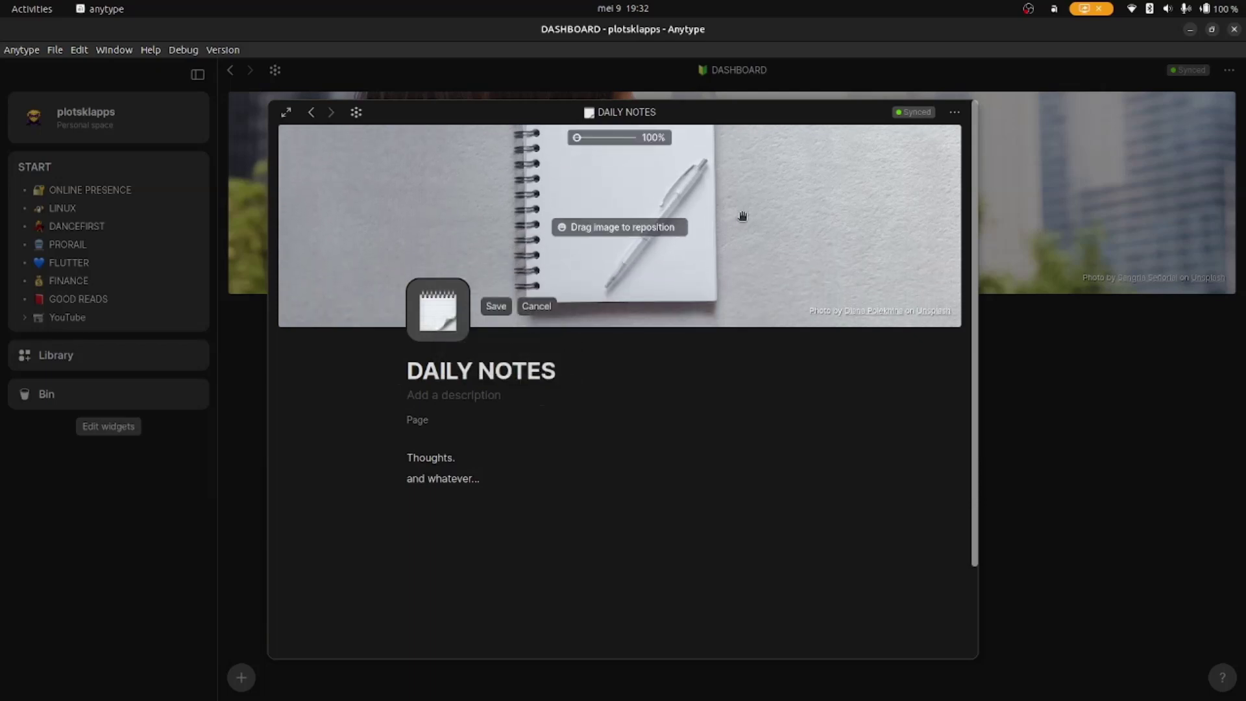
click(474, 536)
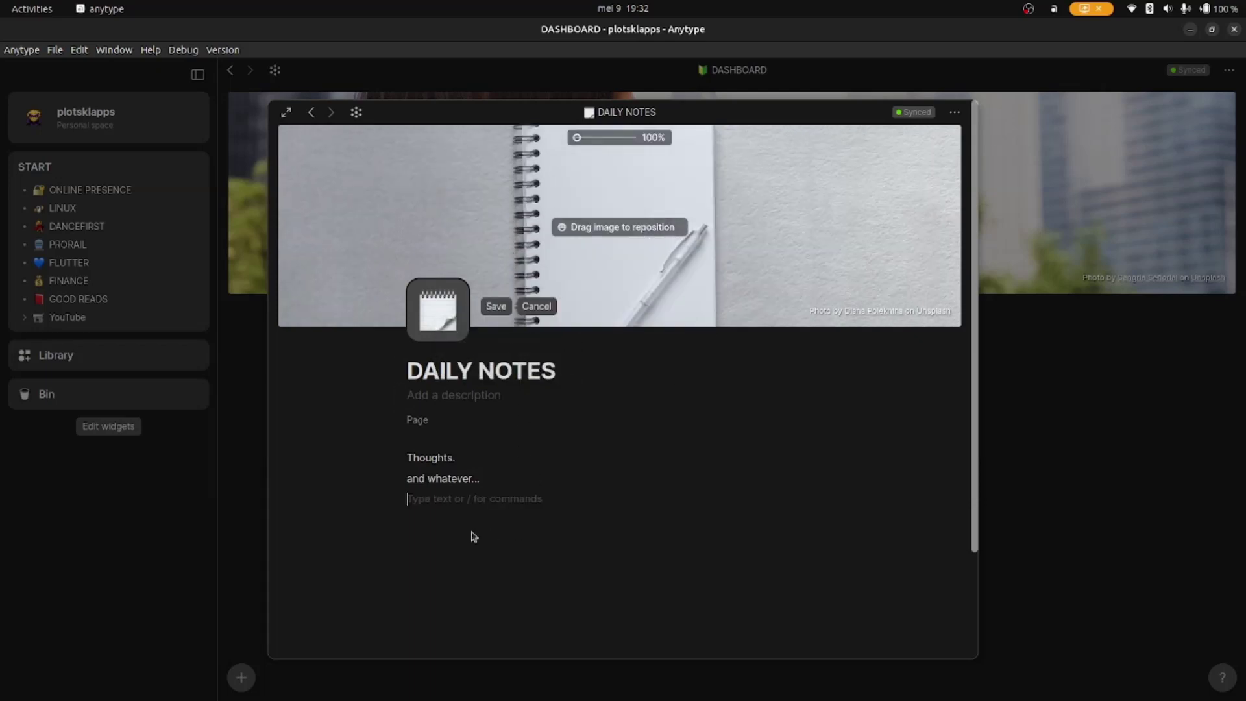
click(495, 306)
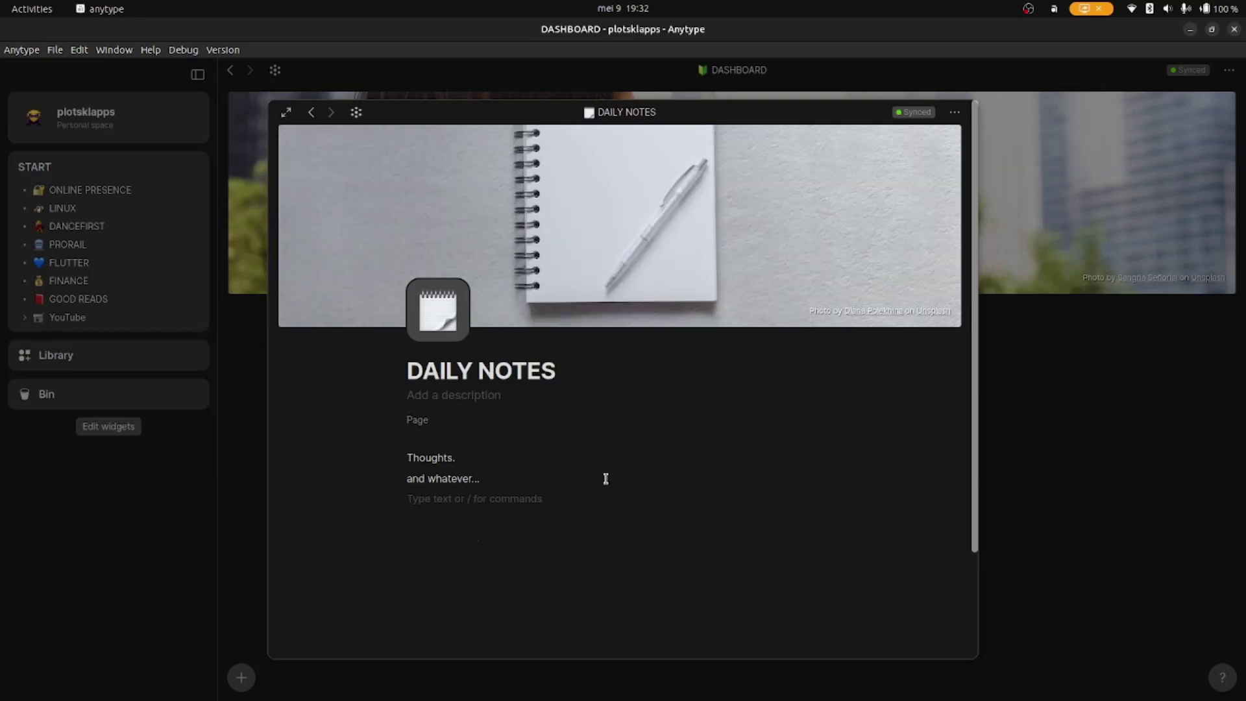
click(1010, 471)
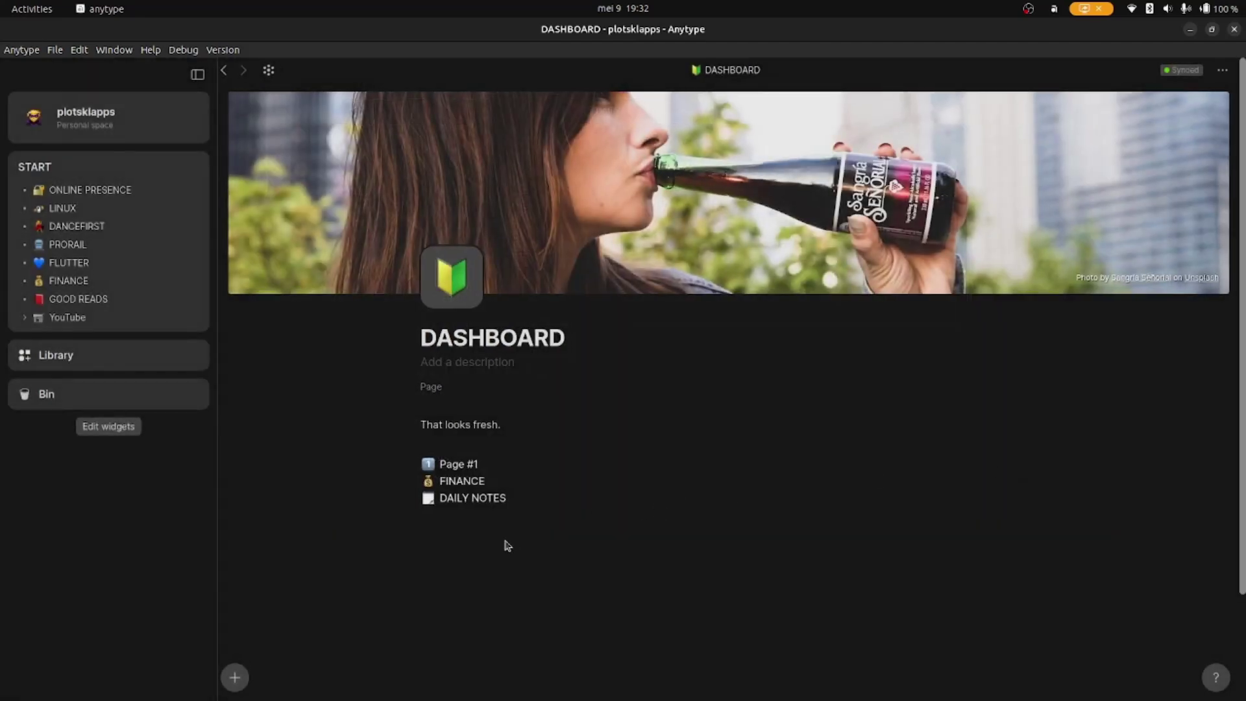
- Below the page links, write 'I have made three pages, but it looks awful.'
click(509, 561)
text(I have made three pages, but it looks awful.)
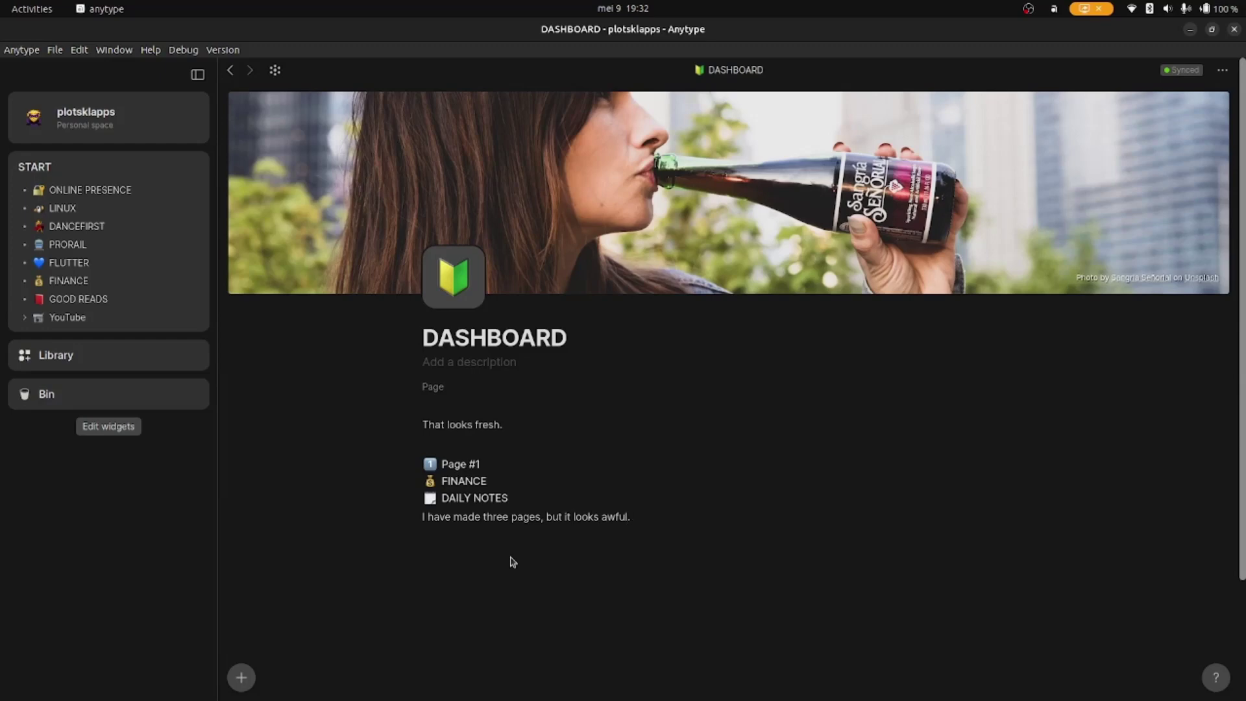
- Show the Page #1 link as a card with medium icon, cover, description and dark pink background
click(399, 462)
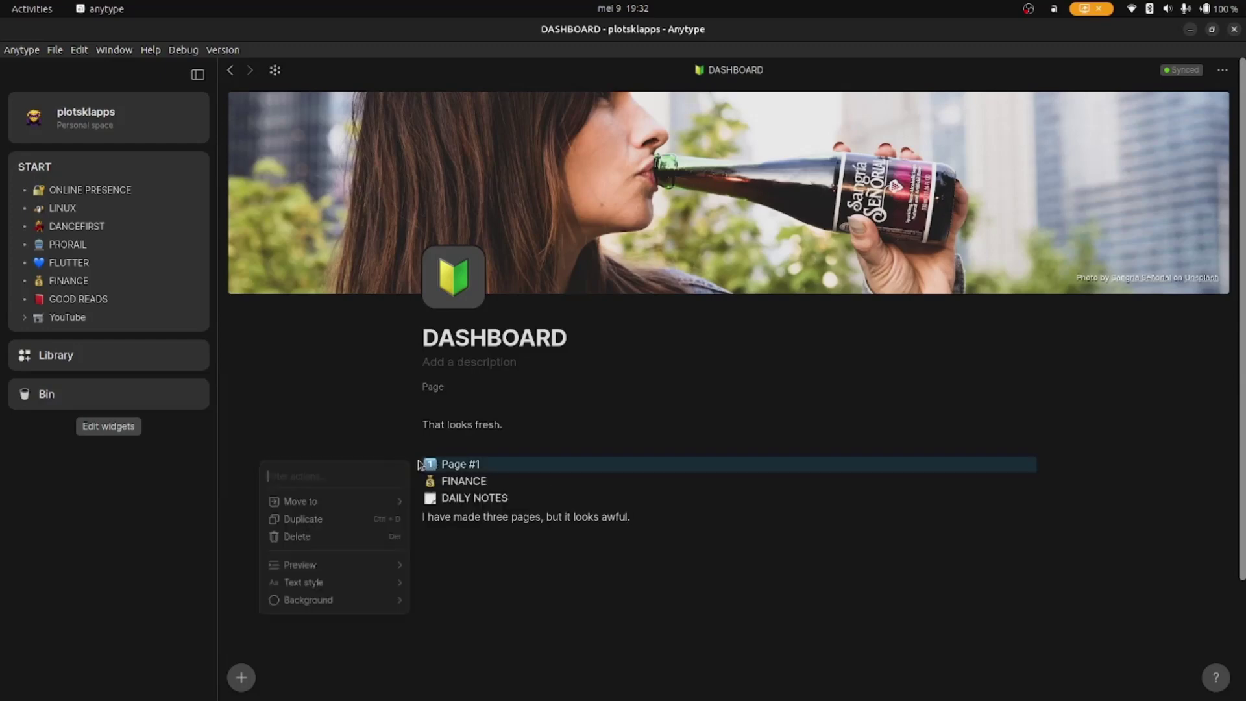
mouse_move(362, 572)
mouse_move(478, 528)
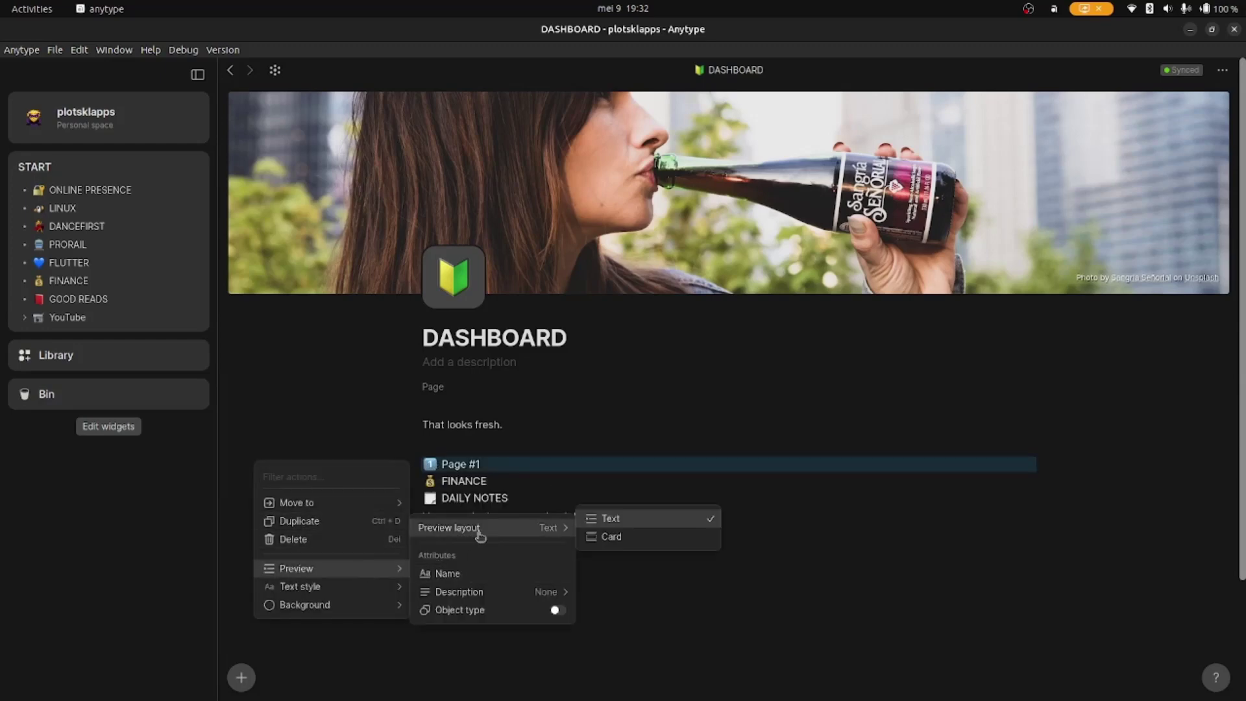
click(626, 538)
mouse_move(565, 527)
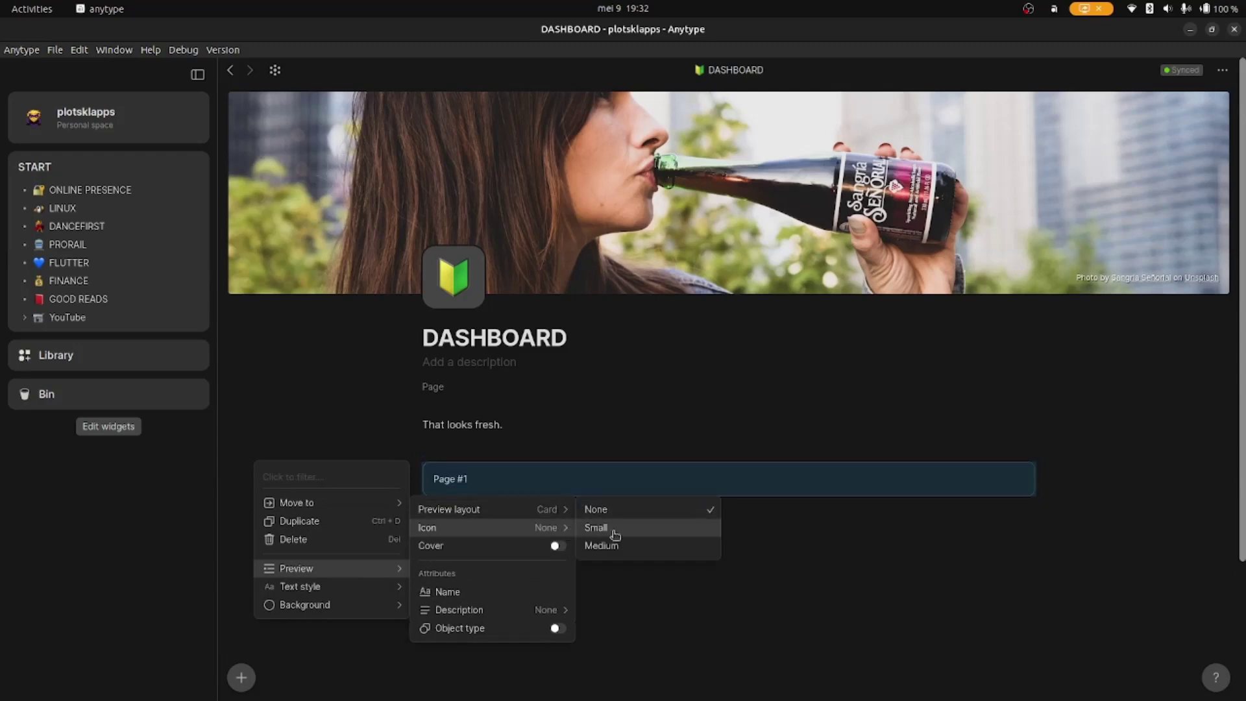
click(624, 546)
click(565, 548)
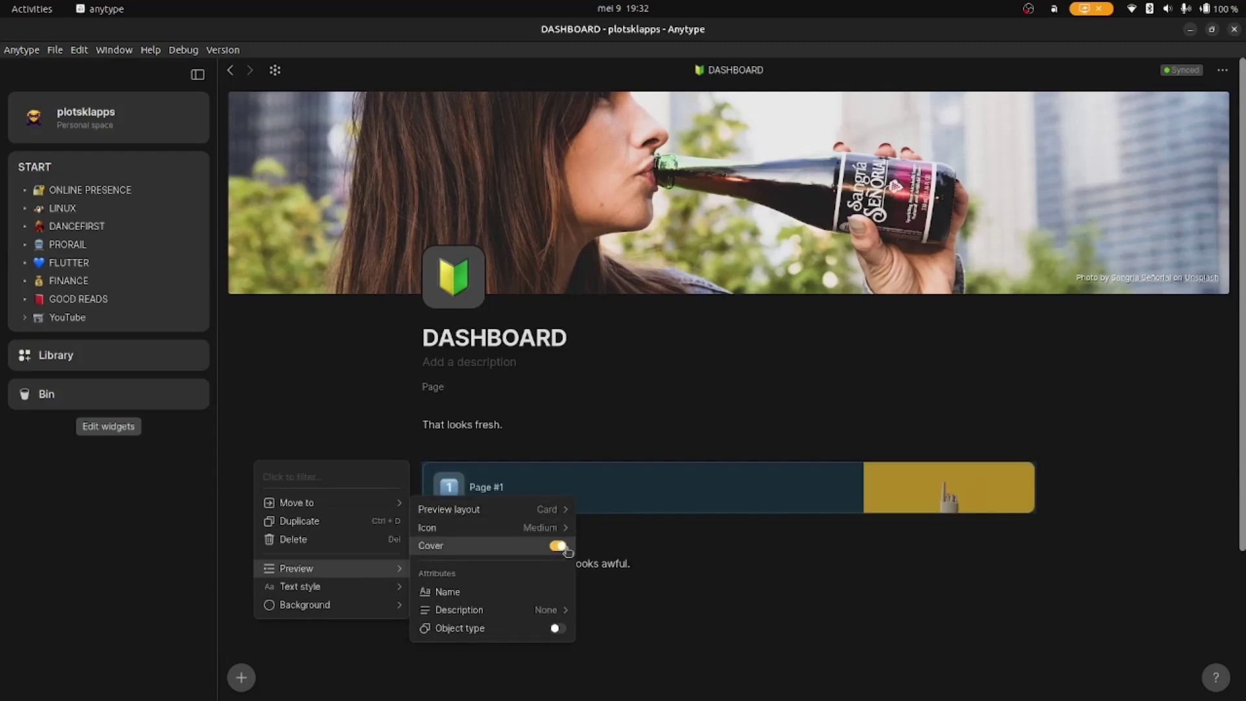
mouse_move(558, 611)
click(602, 613)
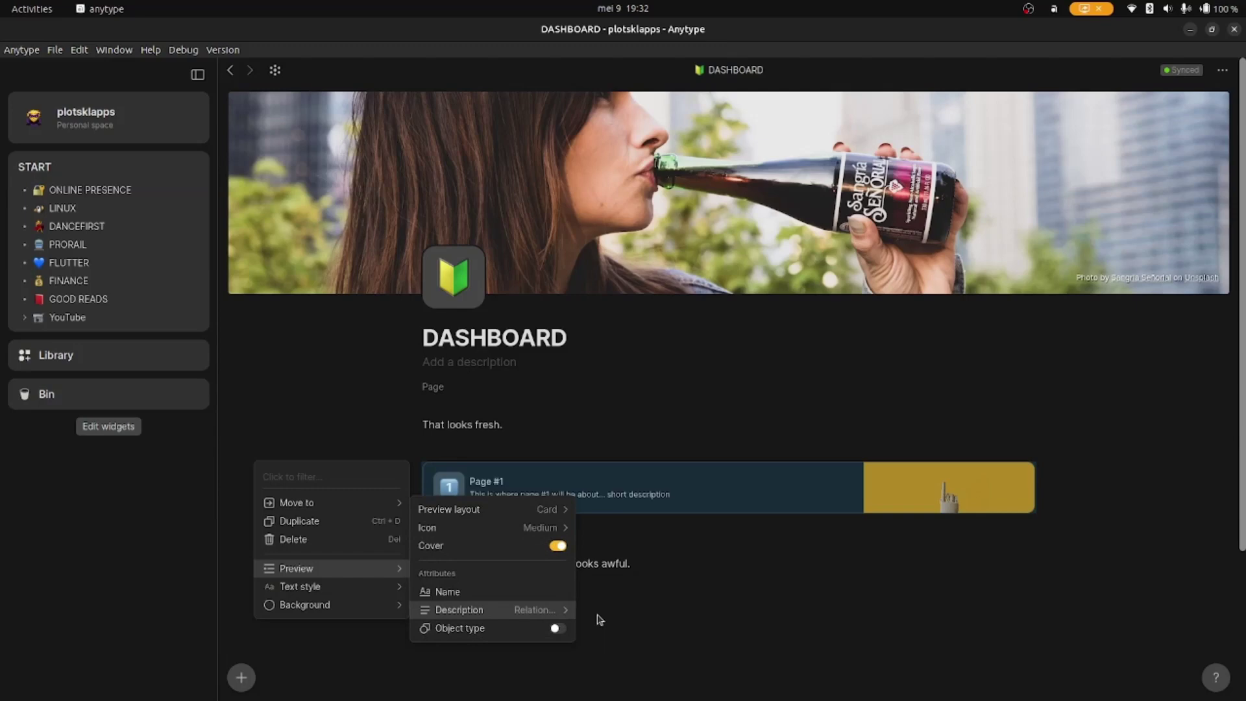
click(1061, 501)
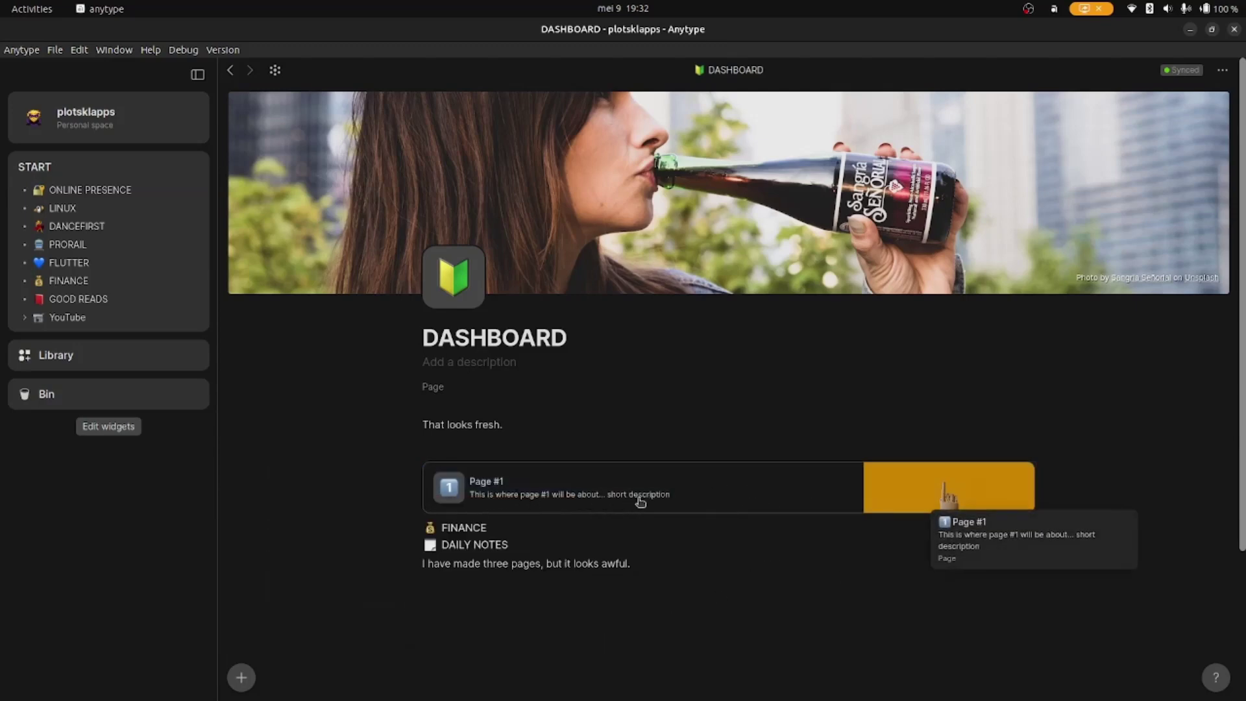
click(415, 487)
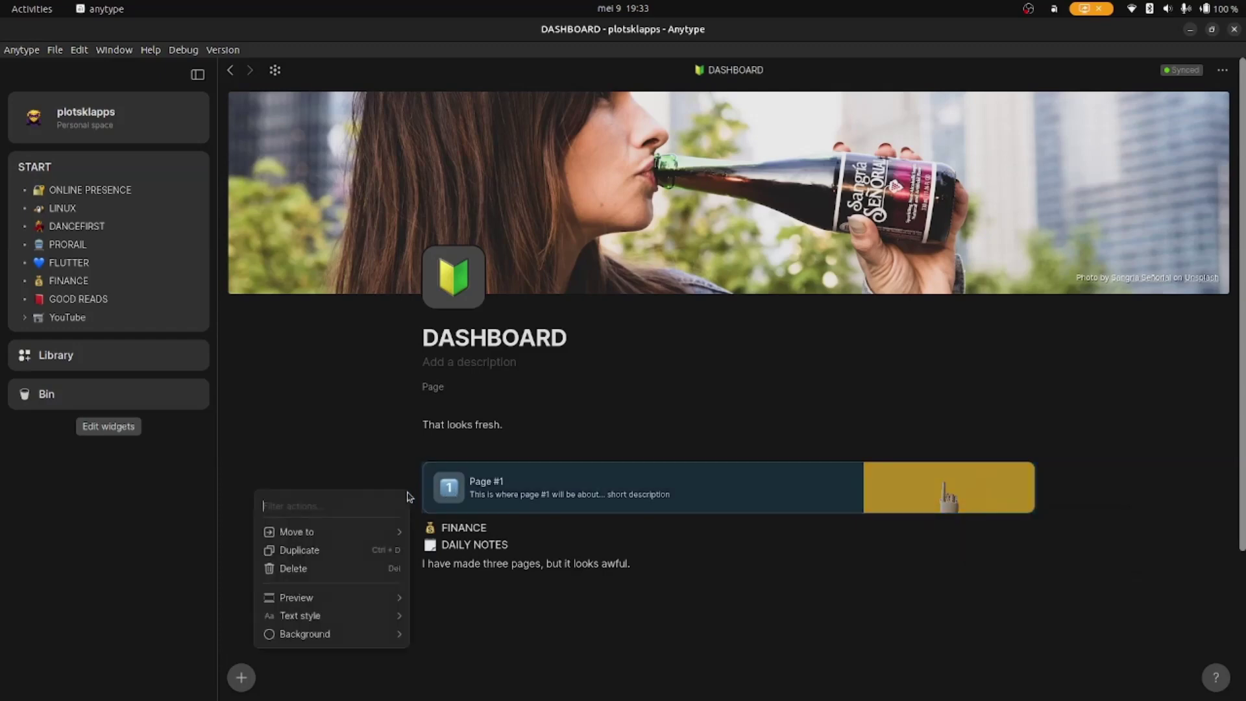
mouse_move(367, 630)
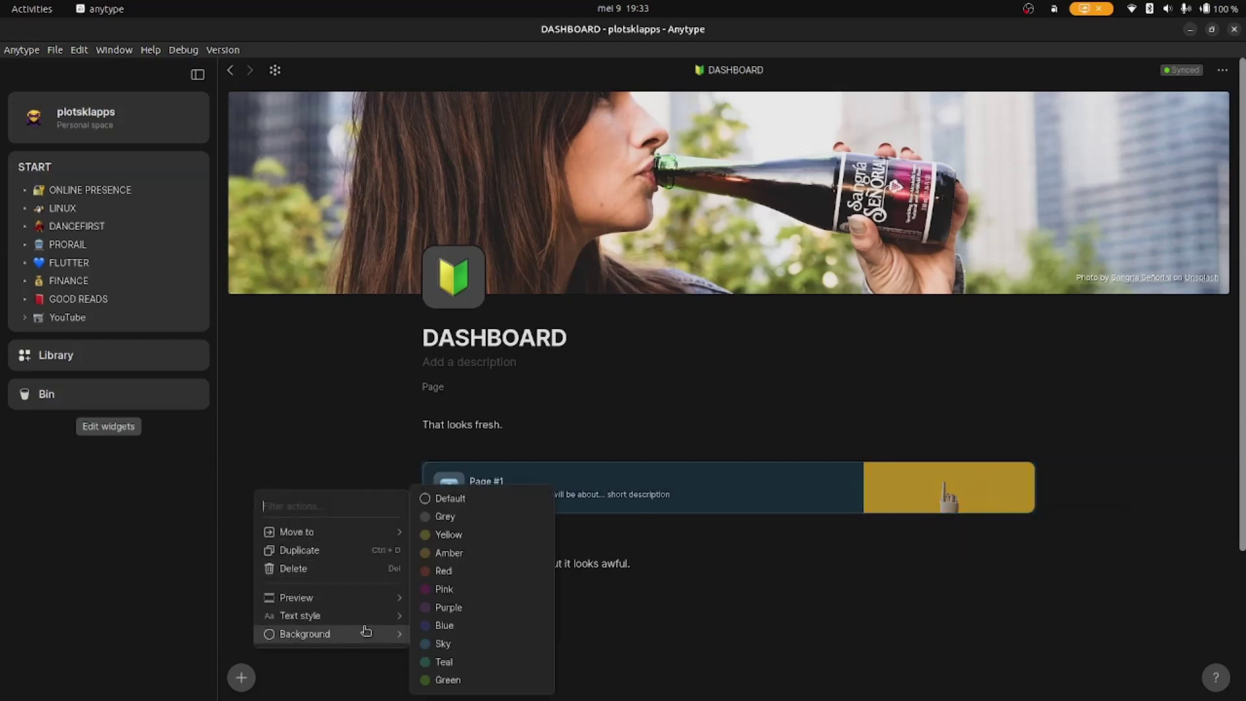
click(489, 585)
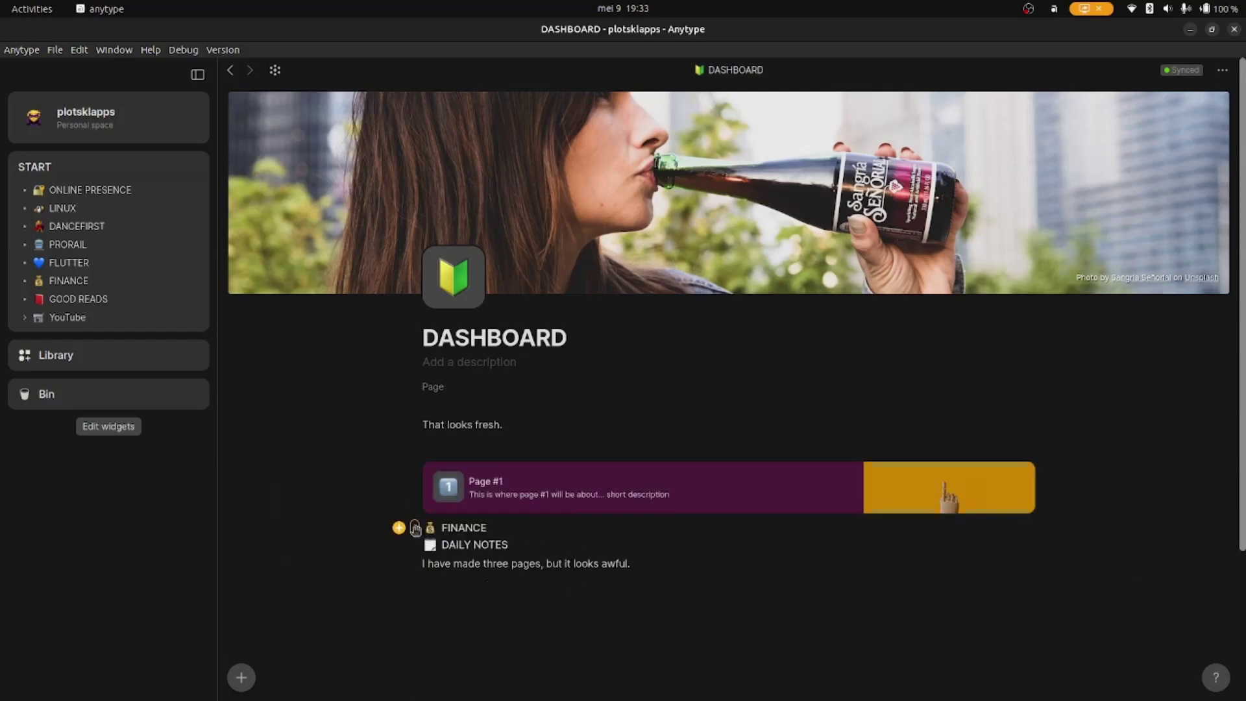
- Show the FINANCE link as a card with medium icon, description and purple background
click(415, 527)
mouse_move(362, 636)
mouse_move(496, 595)
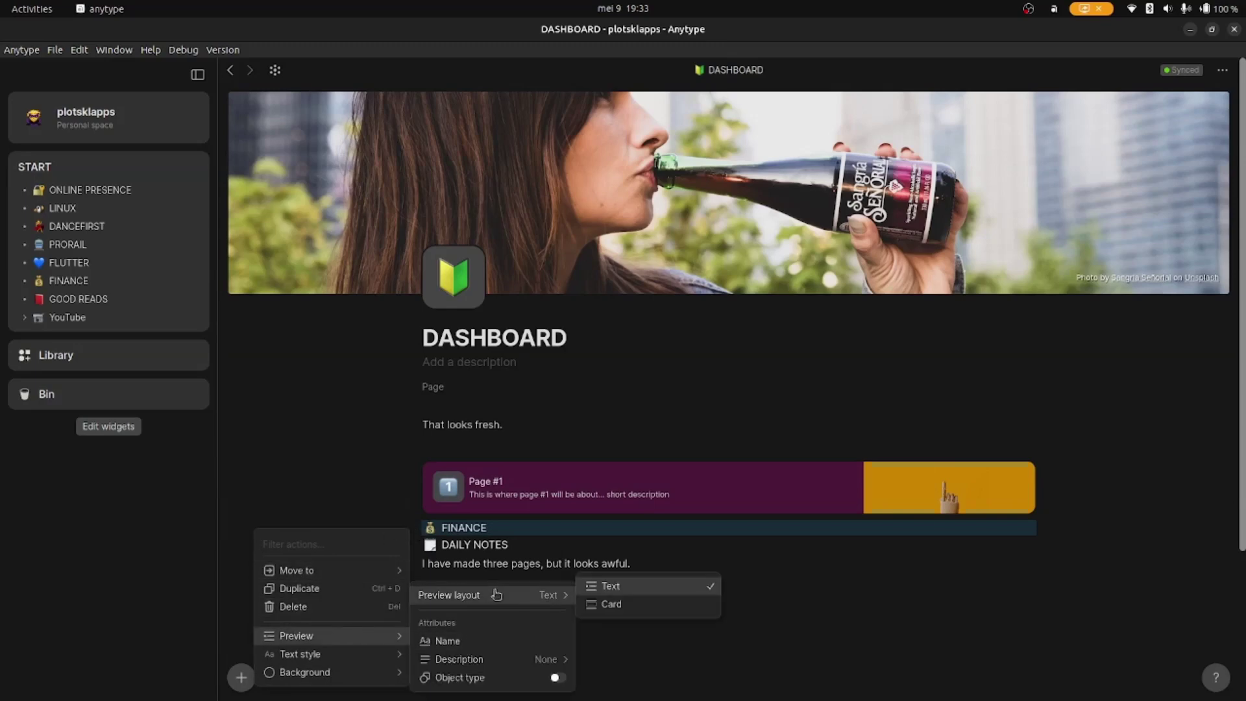
click(609, 602)
mouse_move(556, 581)
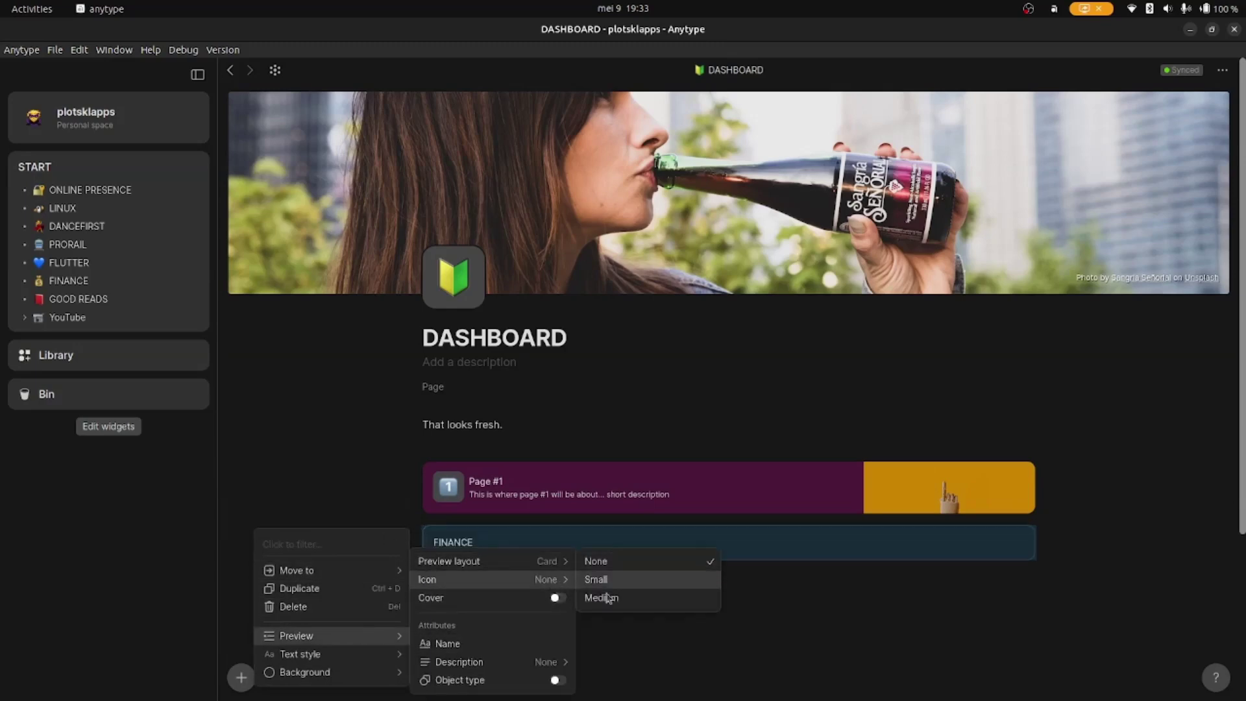
click(608, 597)
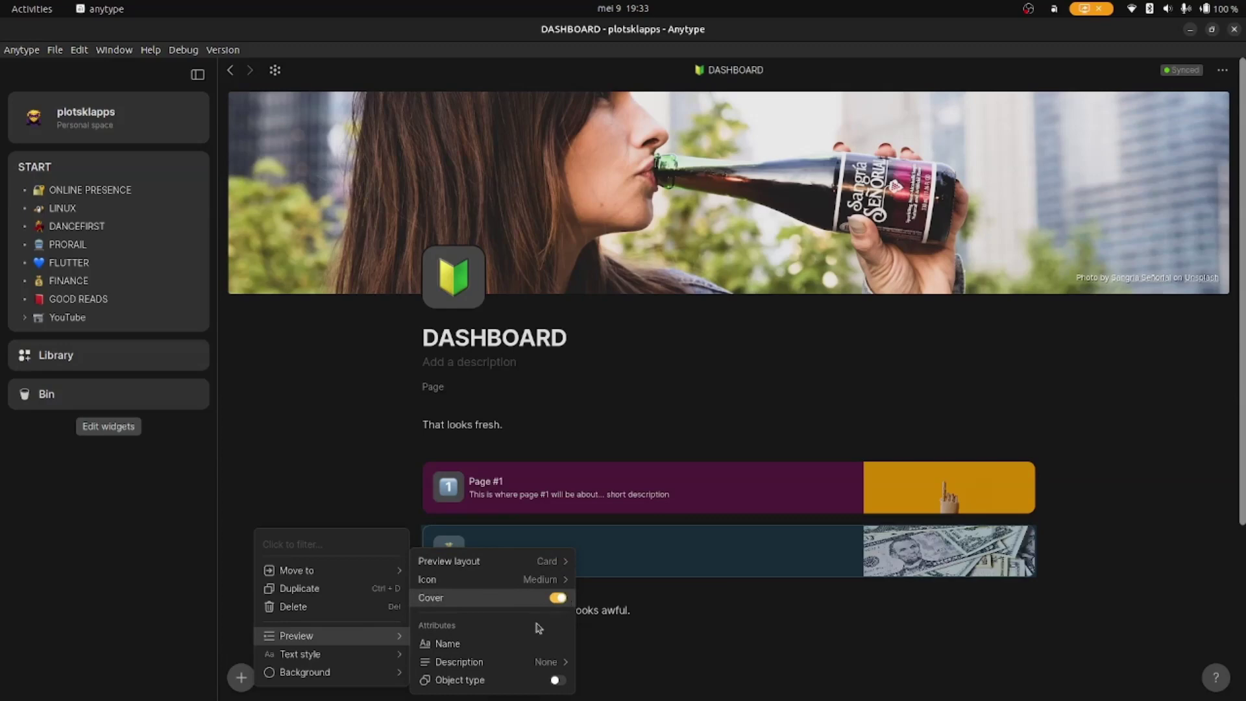
mouse_move(549, 661)
click(610, 663)
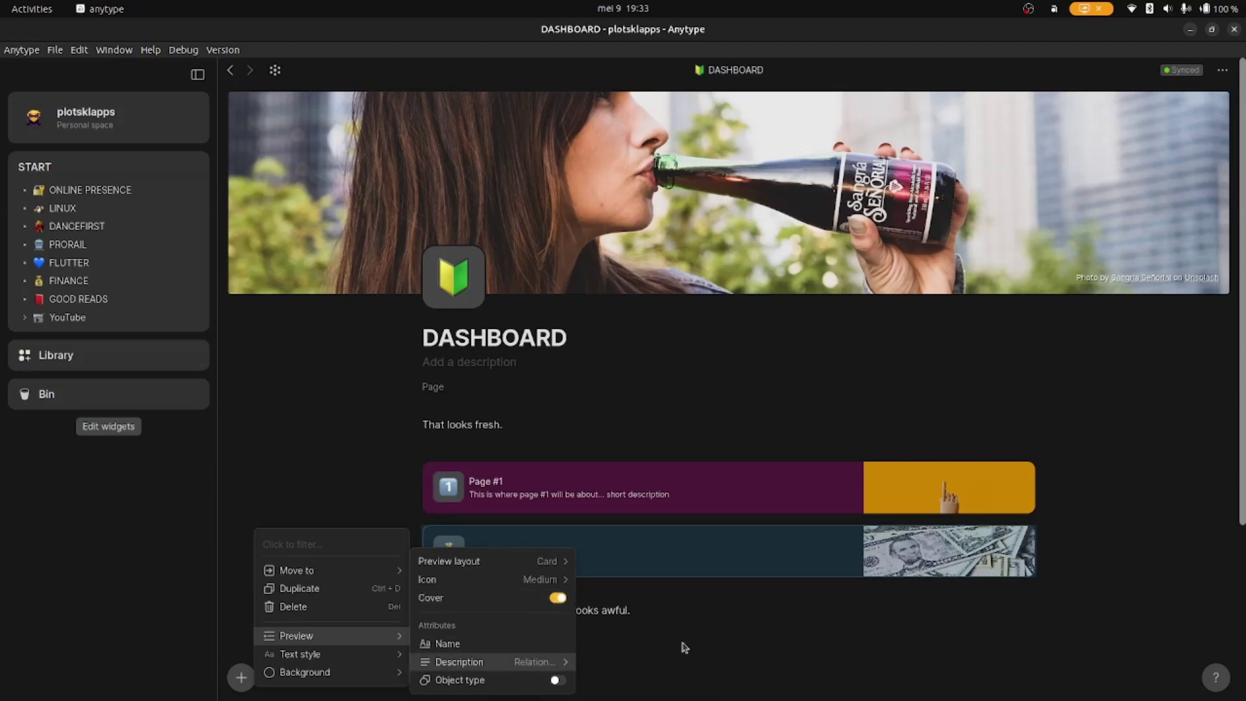
mouse_move(363, 672)
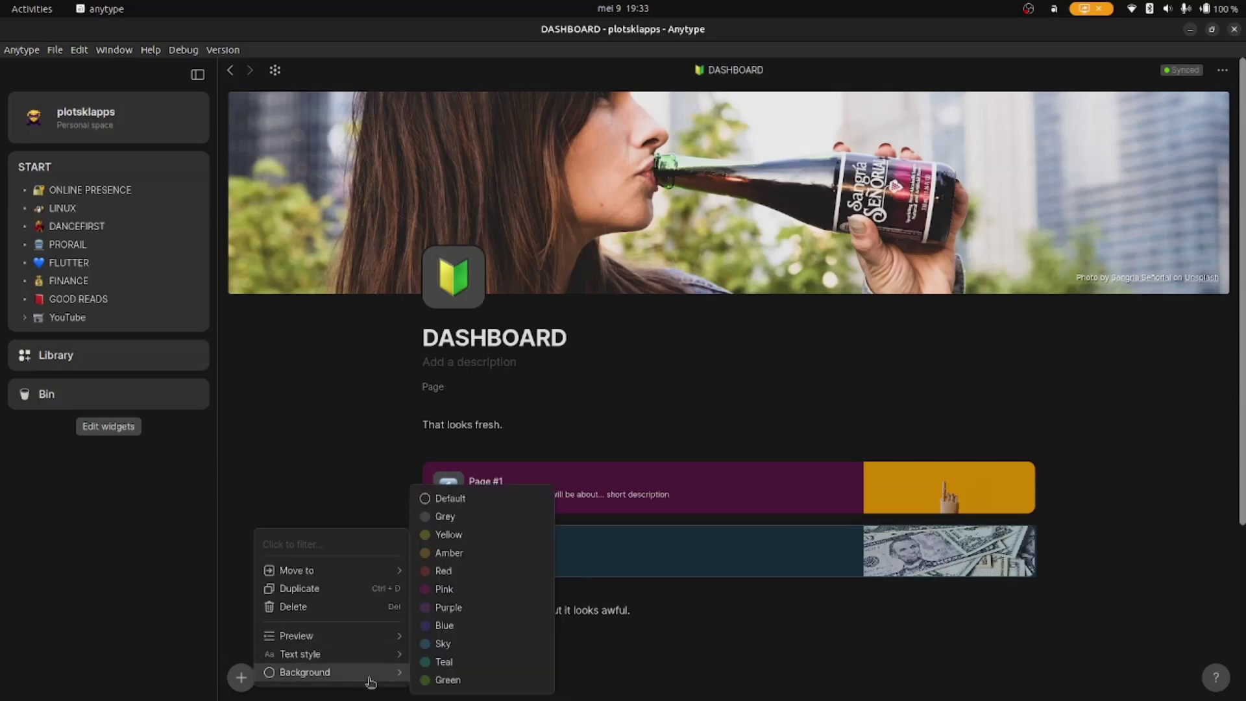
click(448, 624)
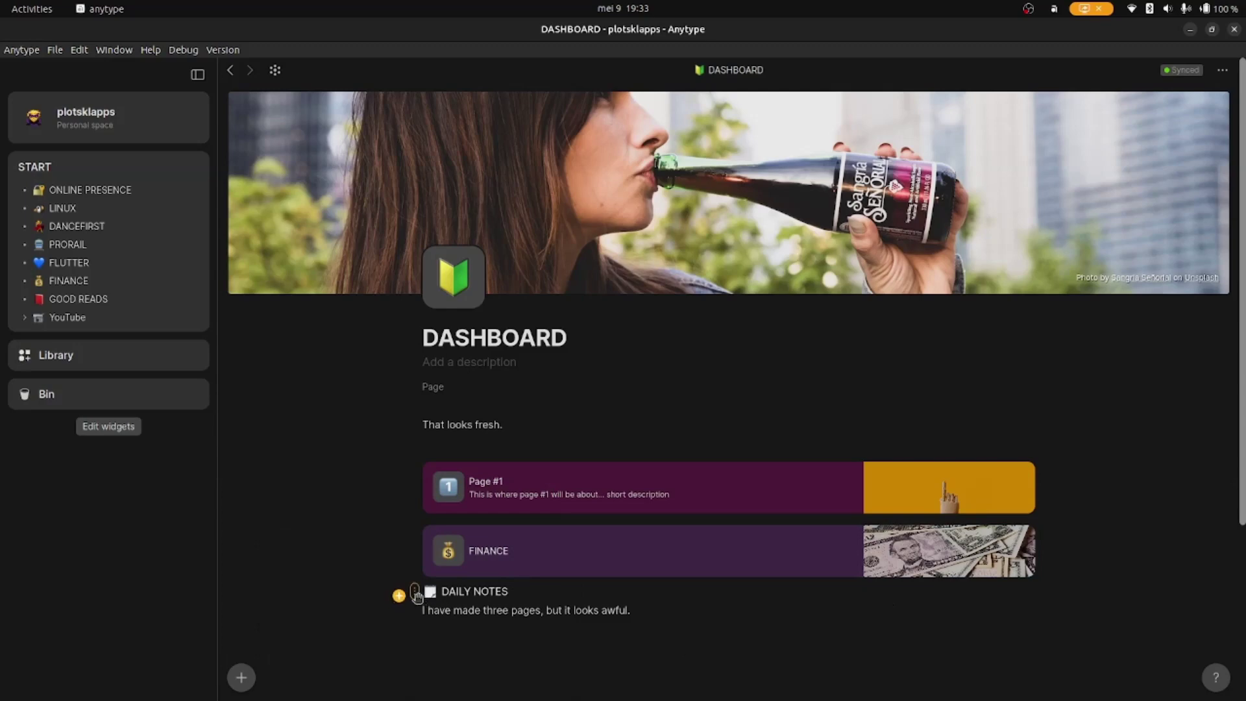
- Show the DAILY NOTES link as a card with medium icon, cover and blue background
click(416, 595)
mouse_move(402, 536)
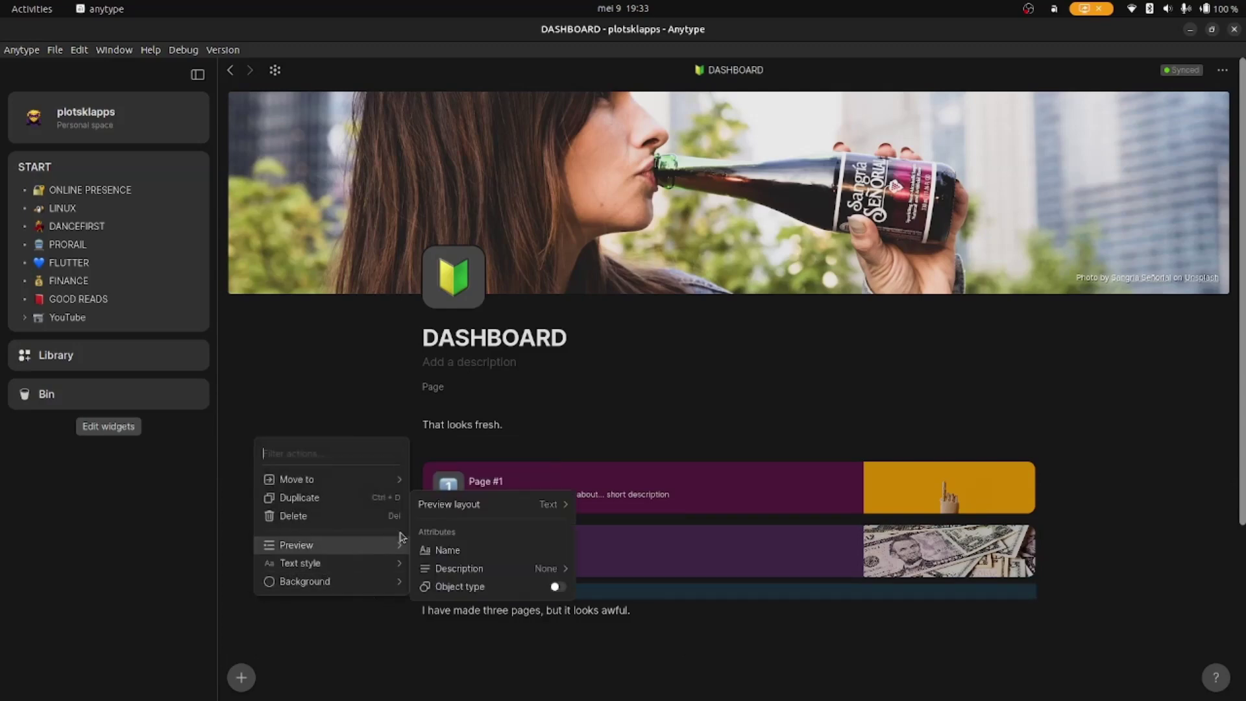
click(610, 512)
mouse_move(548, 505)
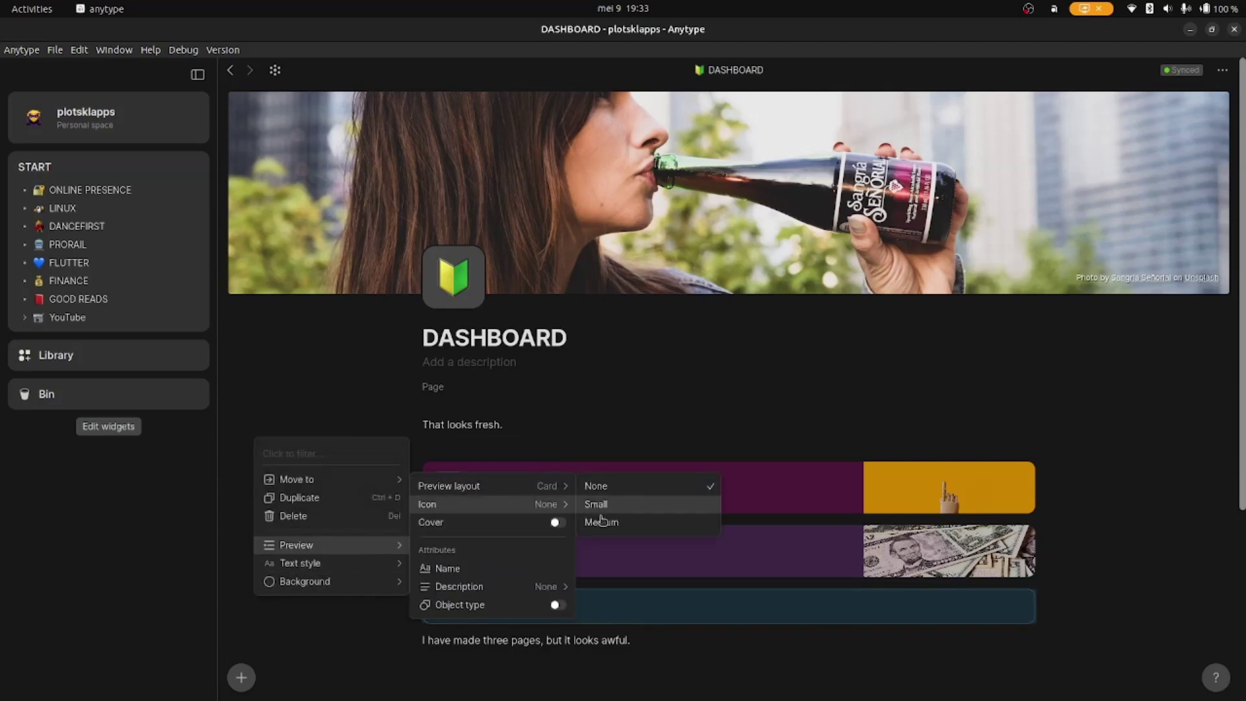
click(602, 519)
click(557, 522)
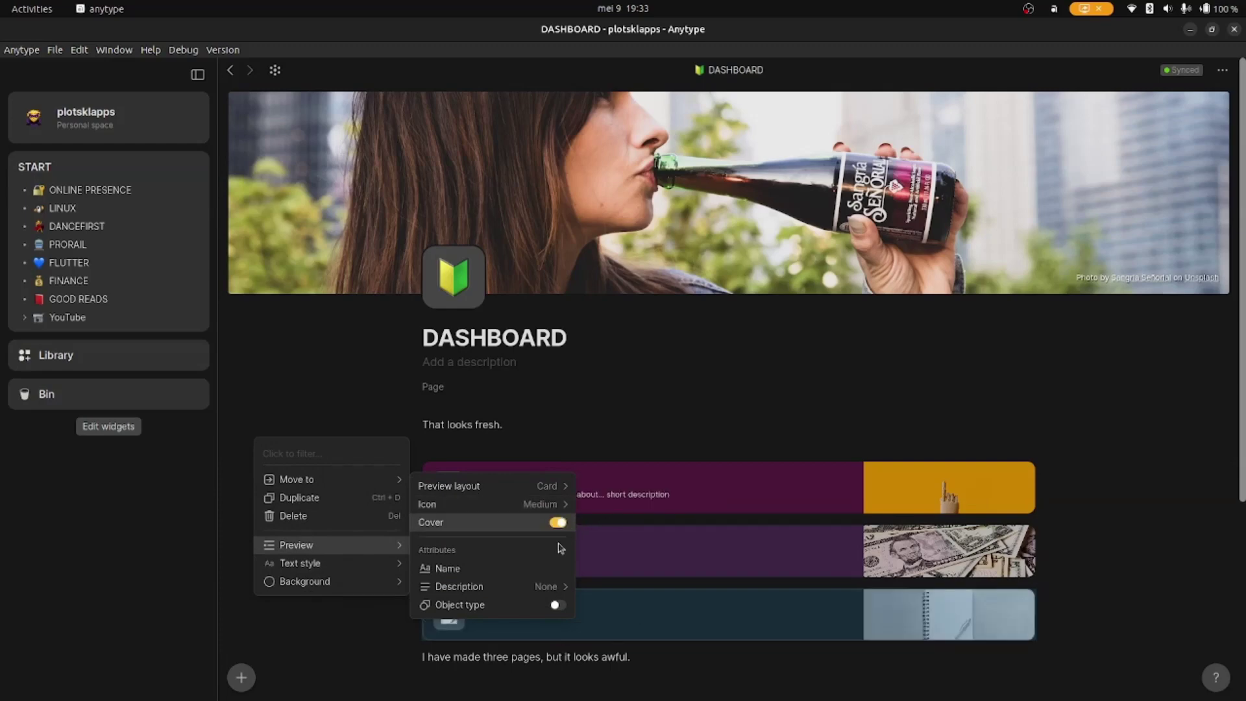
mouse_move(363, 582)
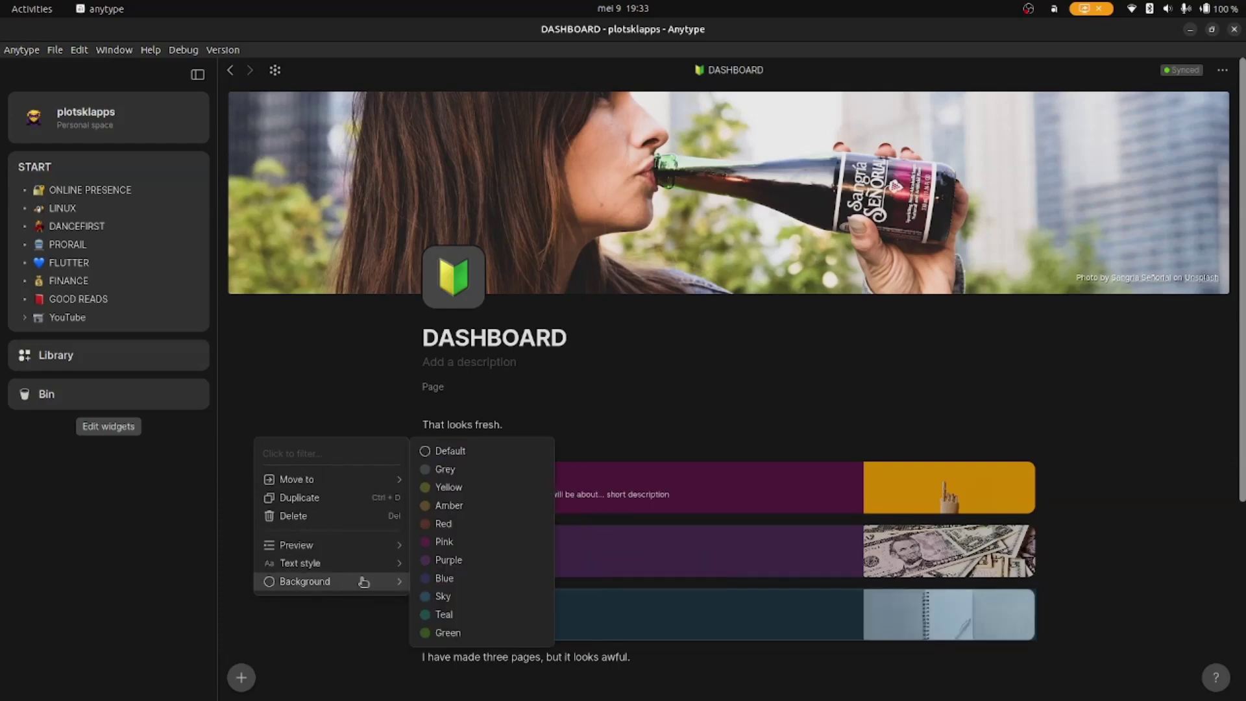
click(462, 578)
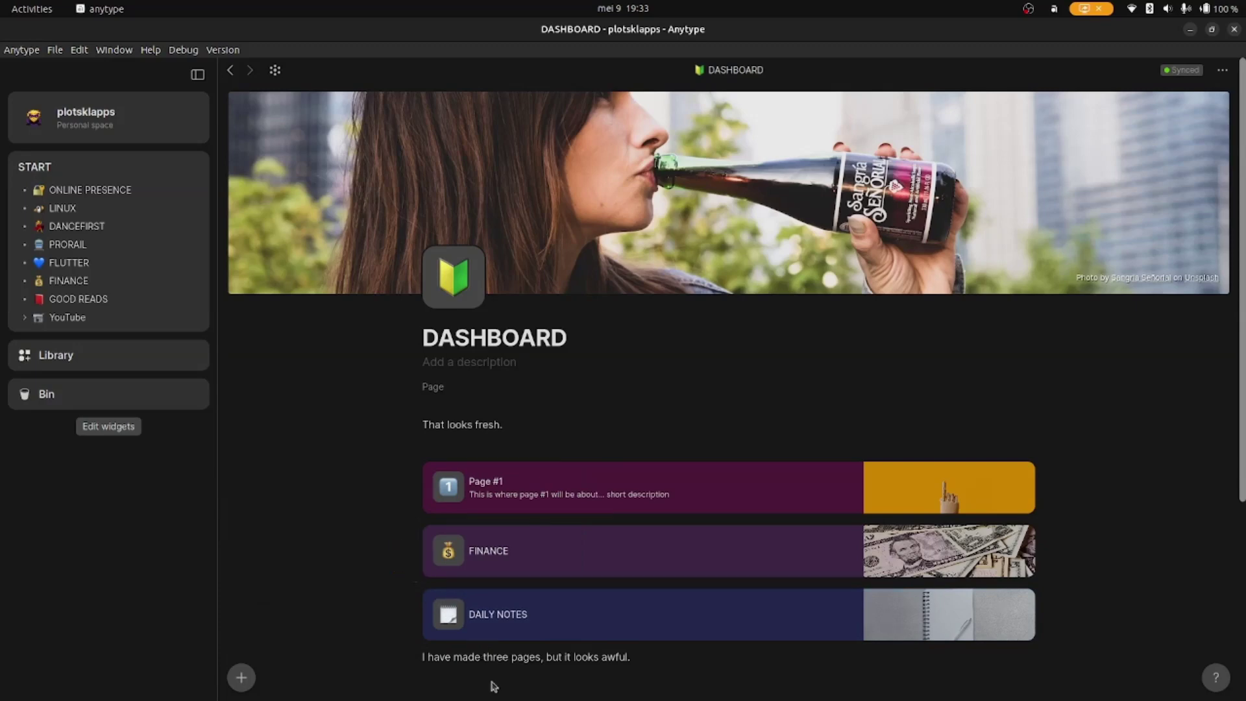
- Delete the 'That looks fresh.' line, the empty block and the 'I have made three pages' line
scroll(505, 642, down, 3)
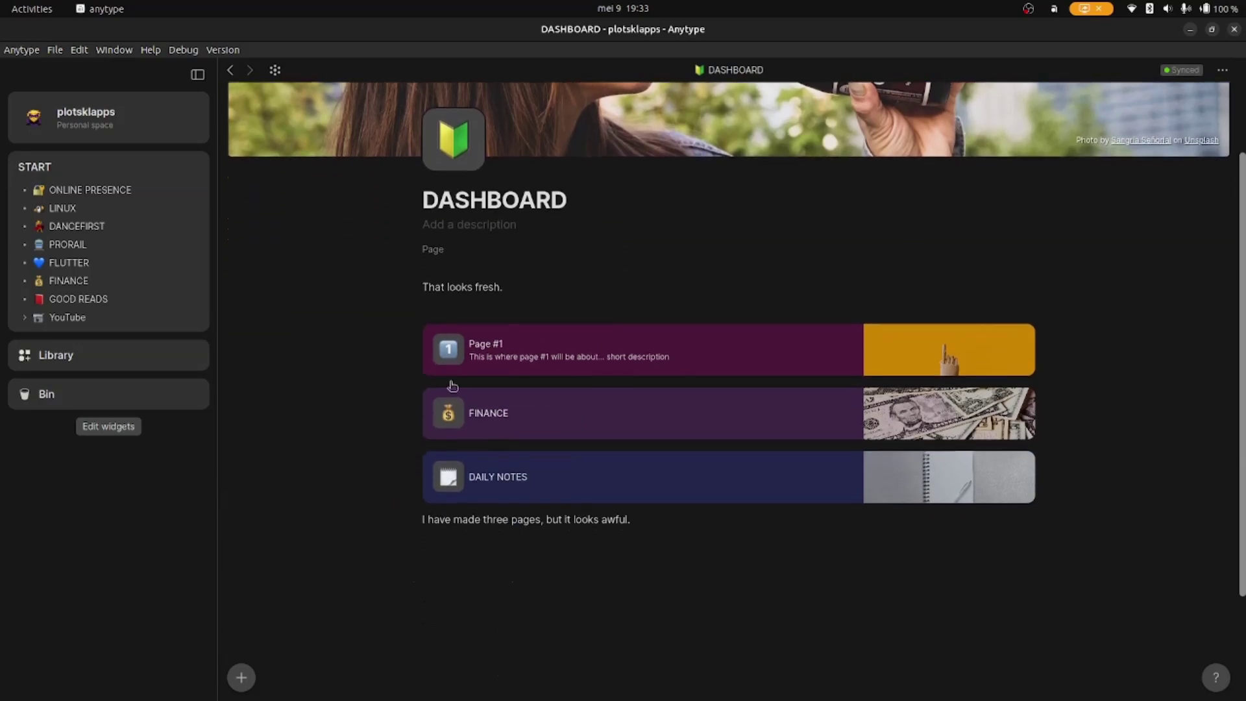
click(413, 286)
key(Delete)
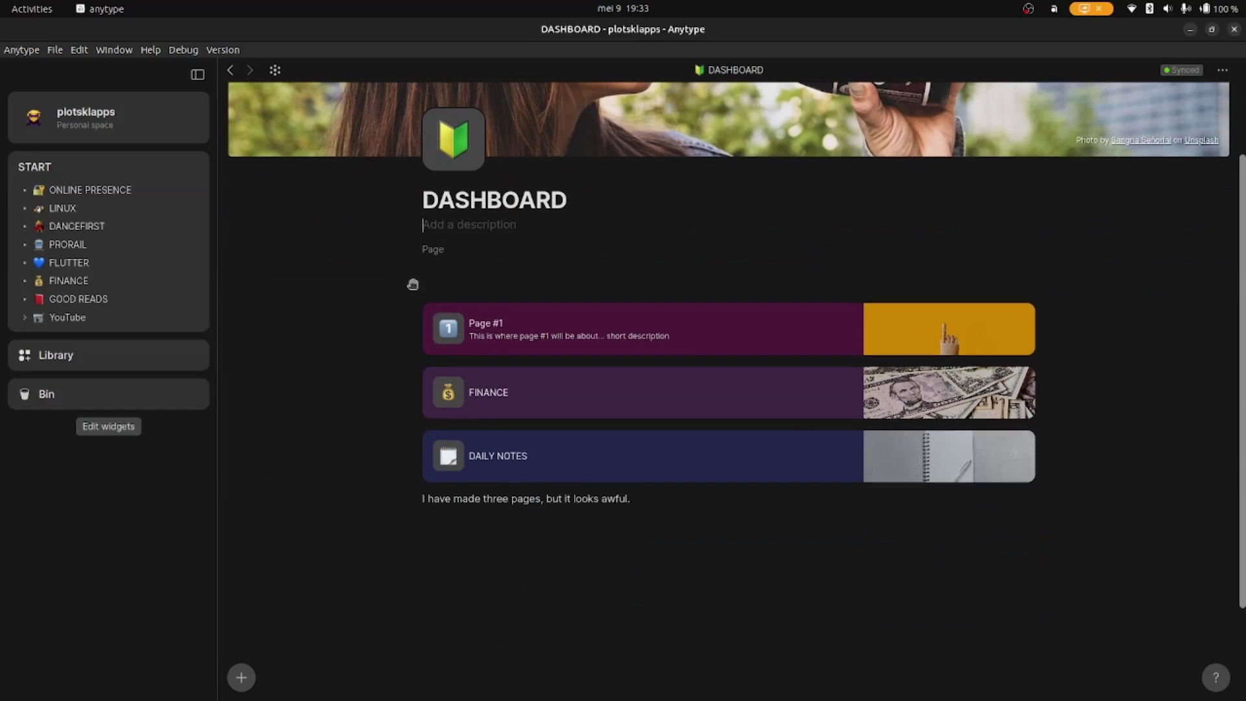
click(455, 289)
key(BackSpace)
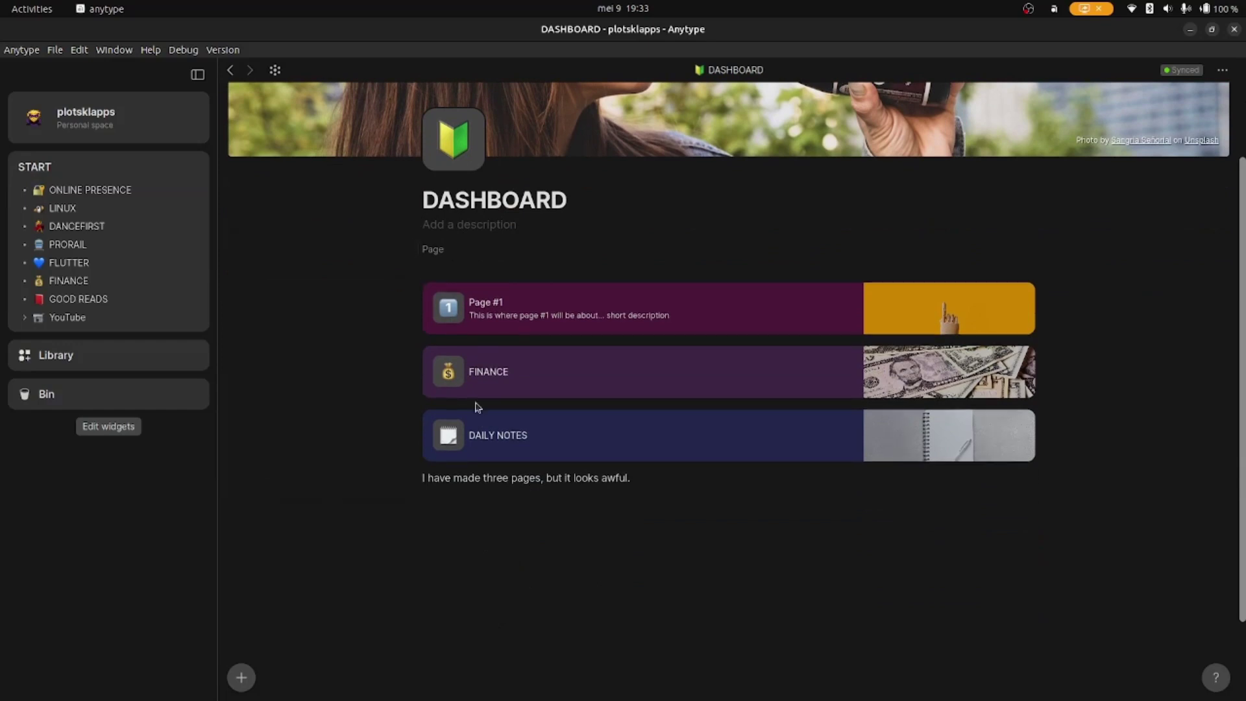
click(413, 474)
key(Delete)
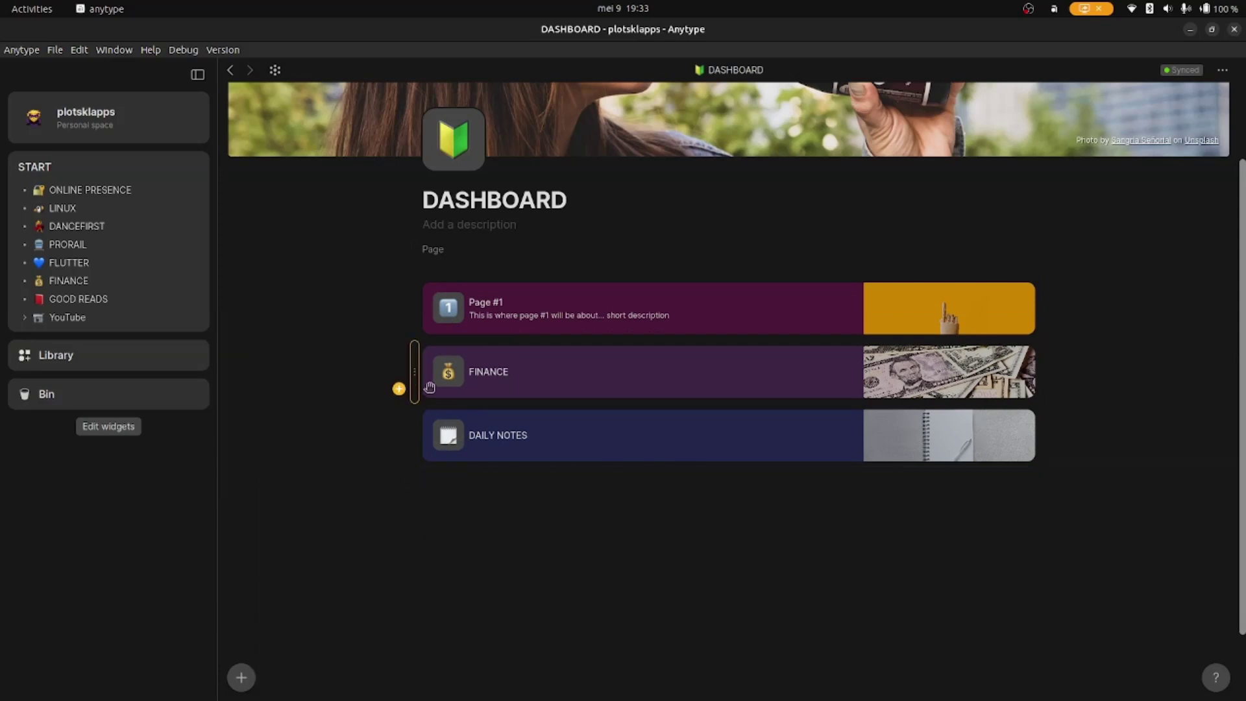
- Place the FINANCE and DAILY NOTES cards beside Page #1 in one row, then open FINANCE
drag(419, 388, 1050, 320)
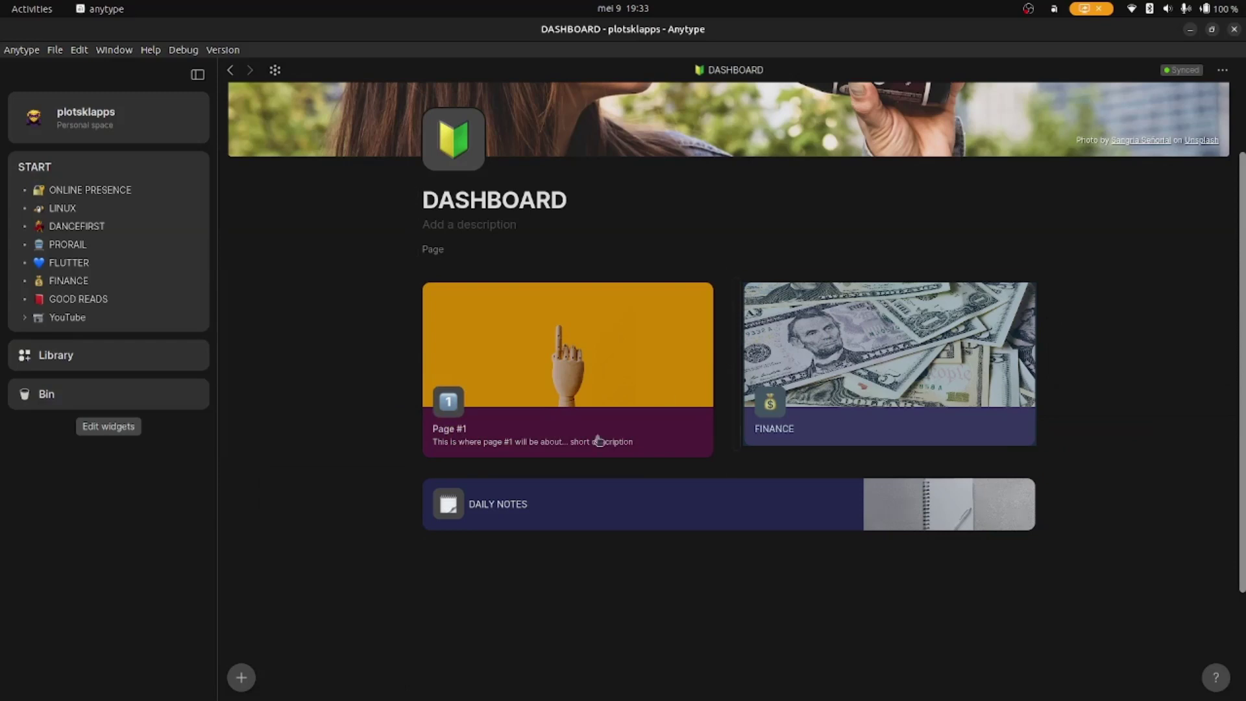
drag(419, 502, 1054, 365)
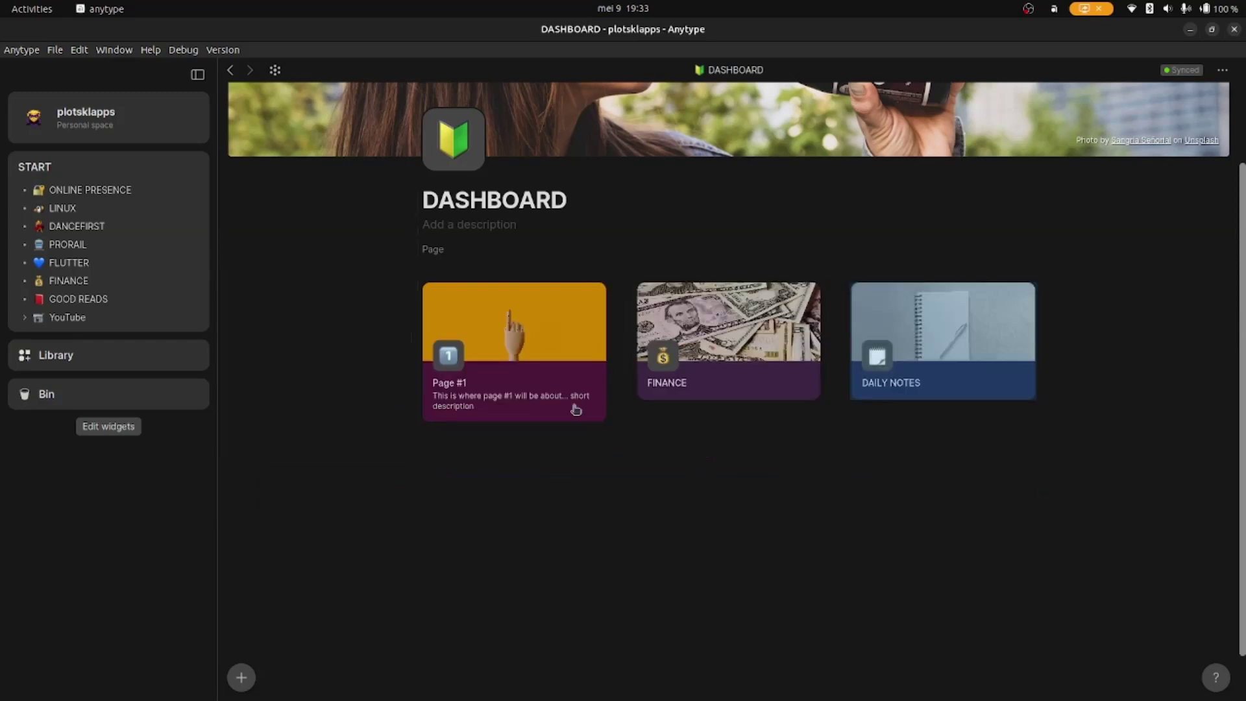
click(721, 386)
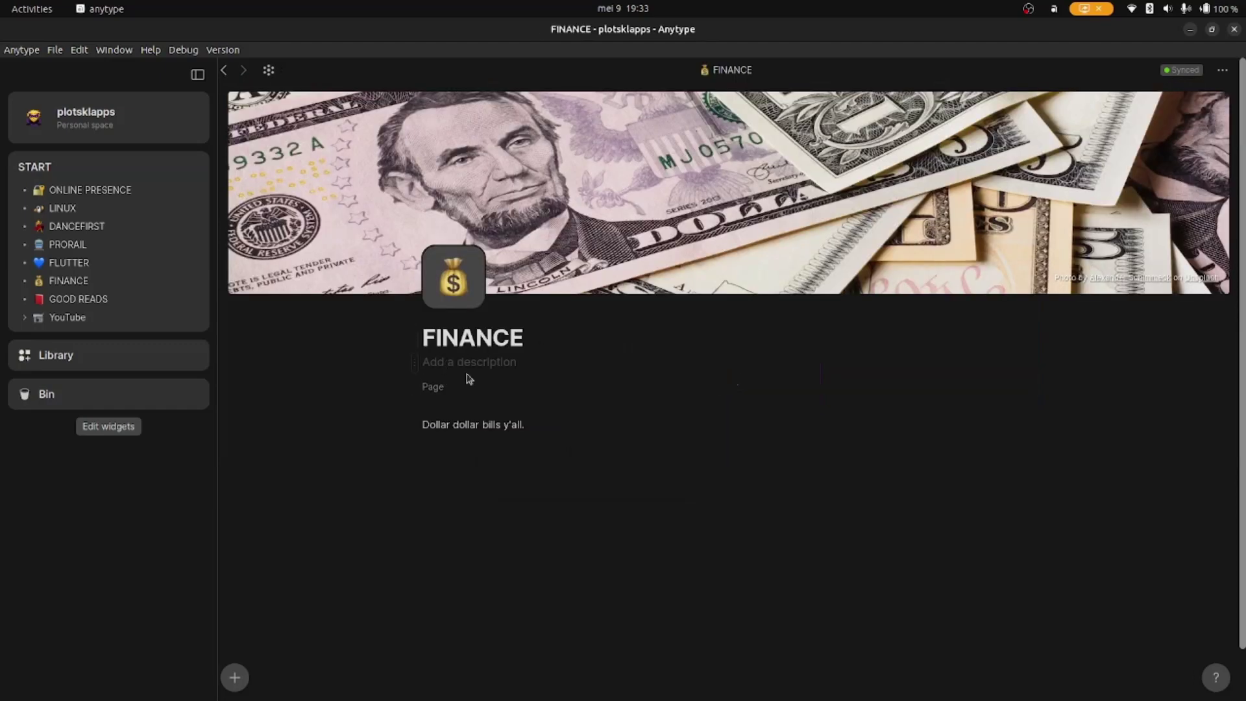
- Give FINANCE the description 'Money, mo problems' and DAILY NOTES 'Just add something here...'
text(Money, mo problems)
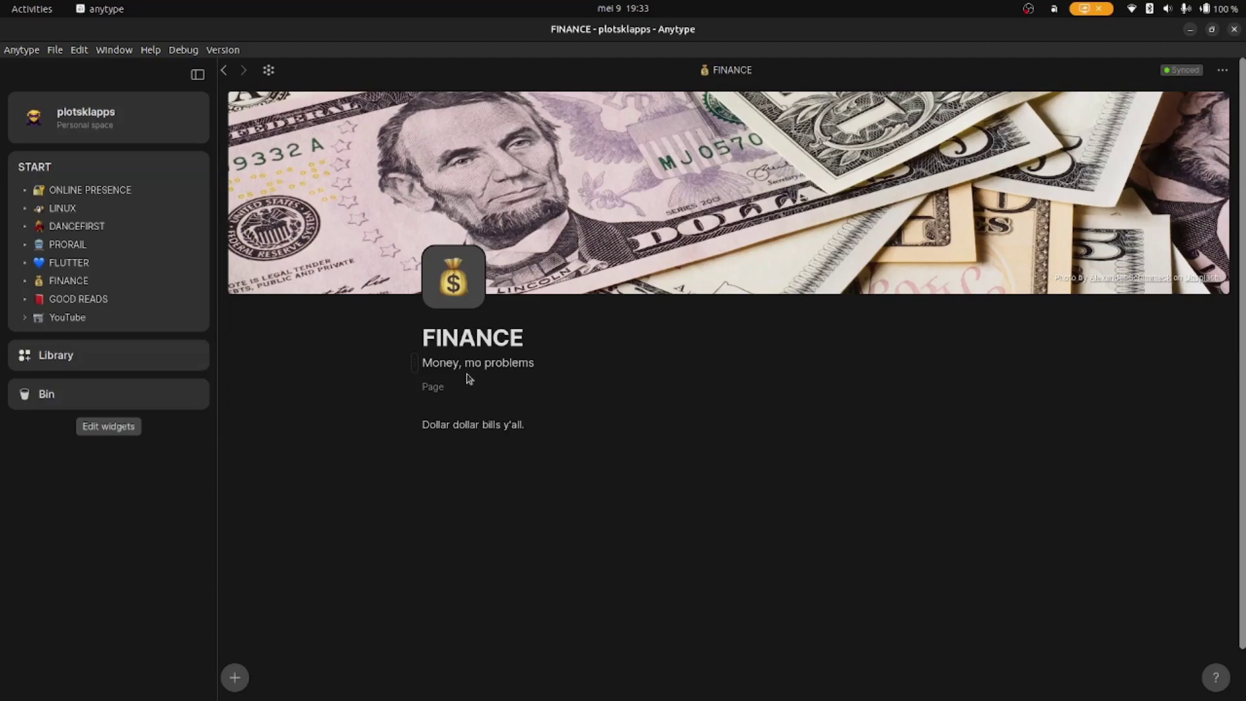
click(223, 71)
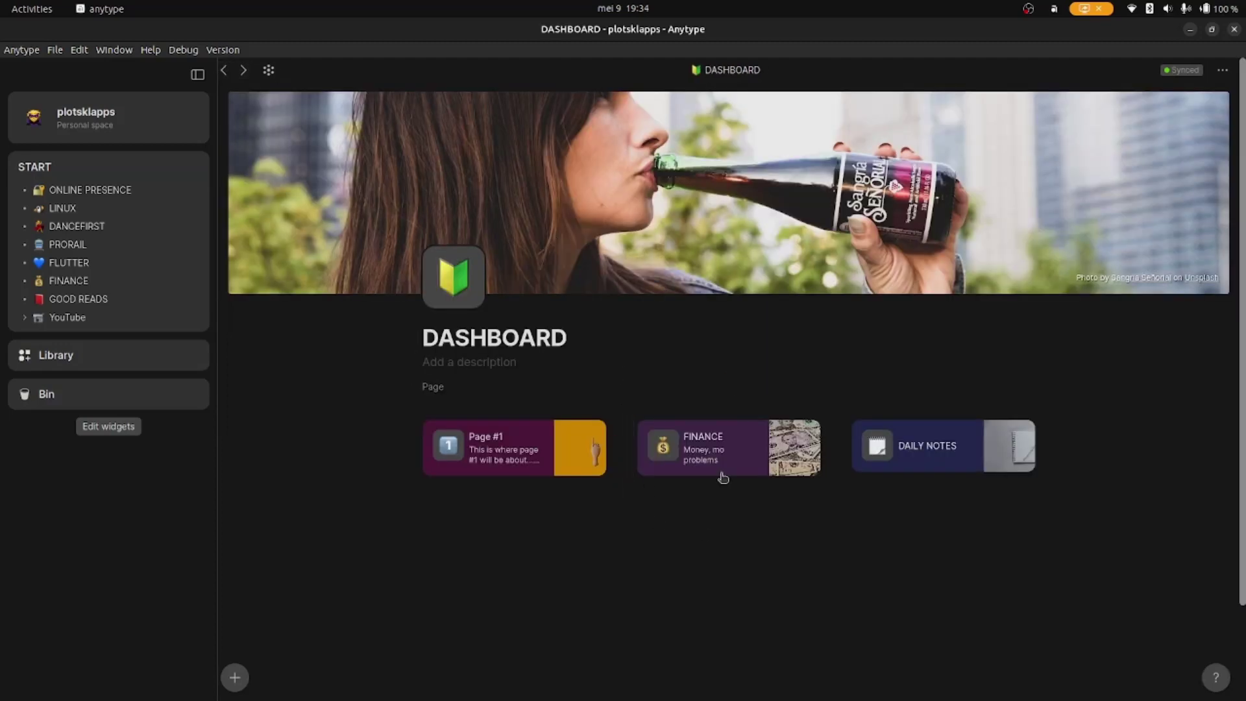
mouse_move(735, 458)
click(934, 458)
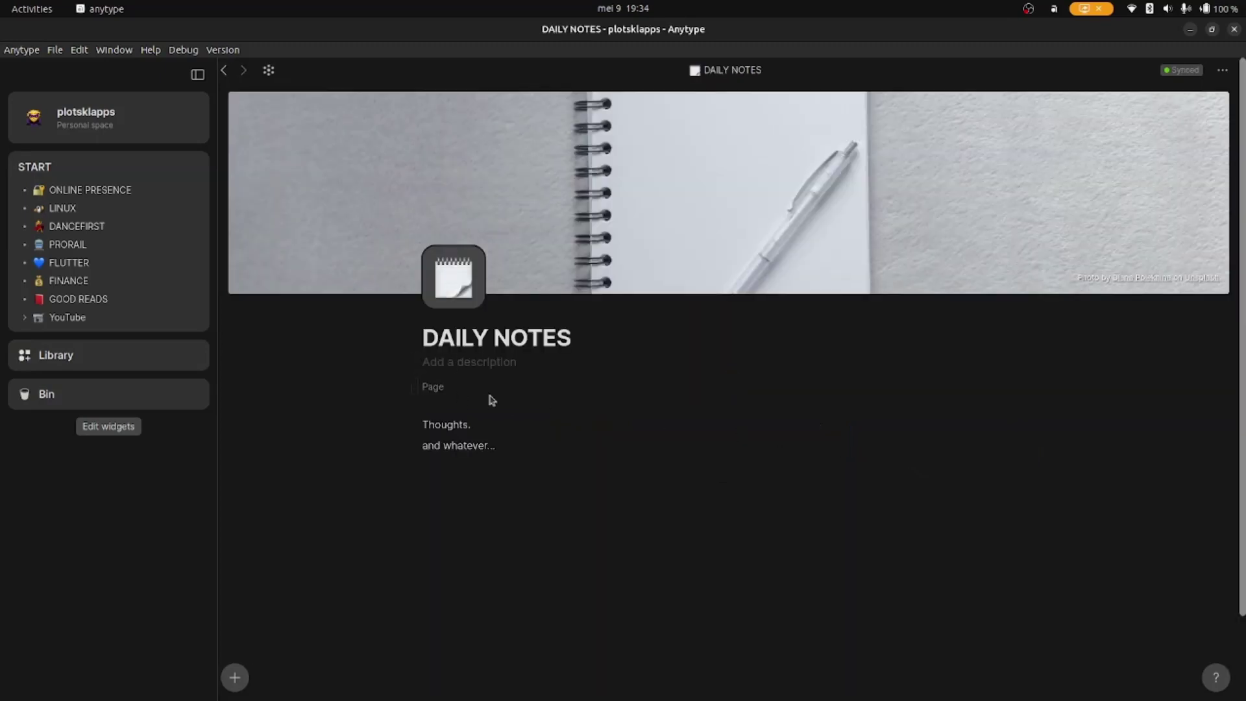
text(Just add something here...)
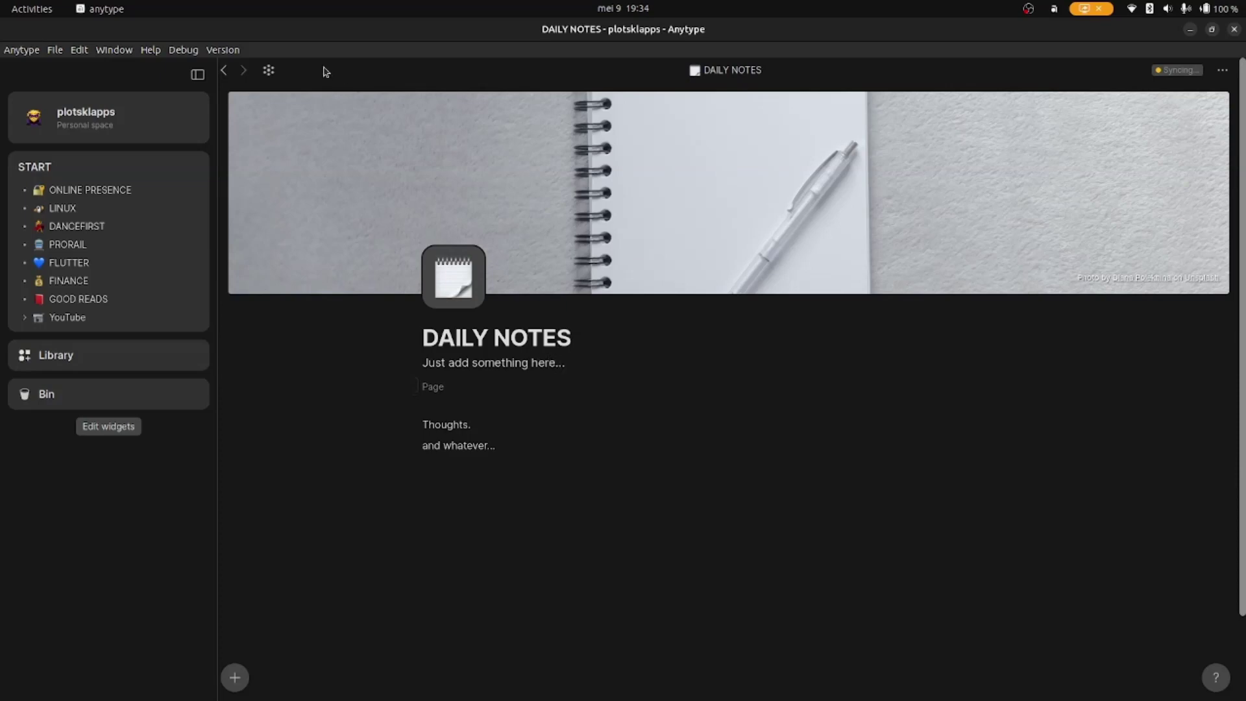
click(223, 70)
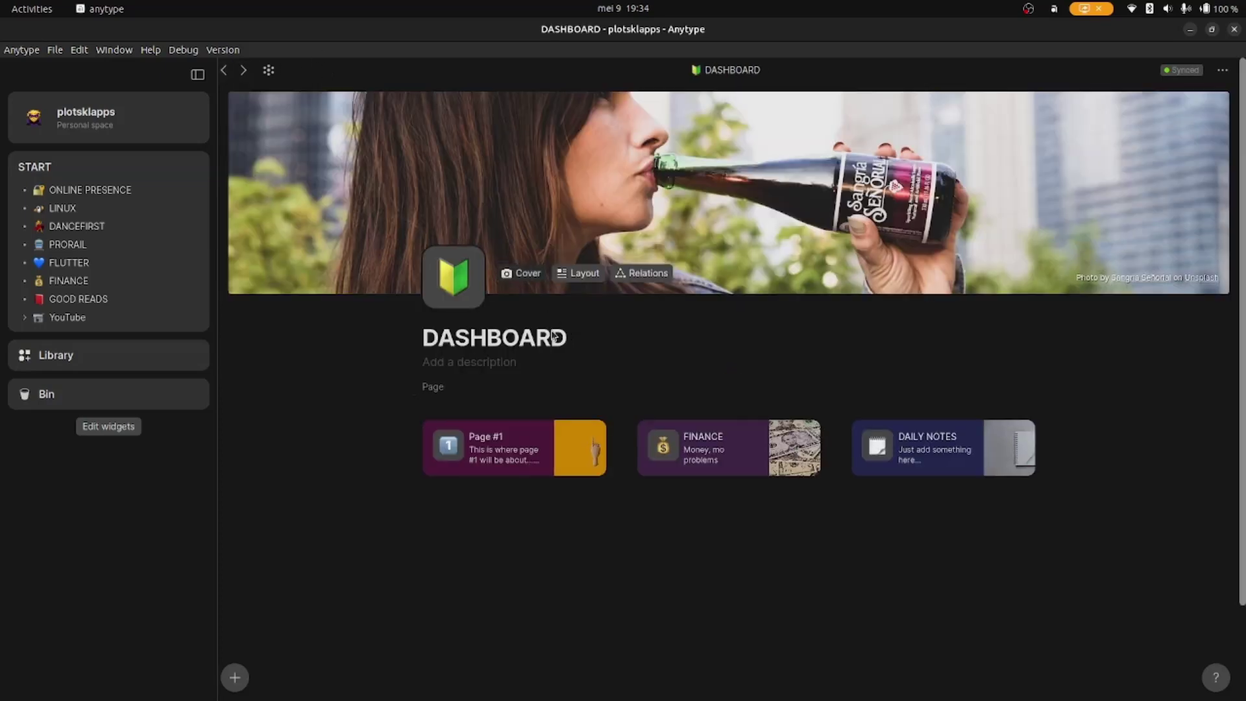
- Insert a line divider and 'Now see what happens:' below the cards, then view the page graph
click(604, 518)
text(/div)
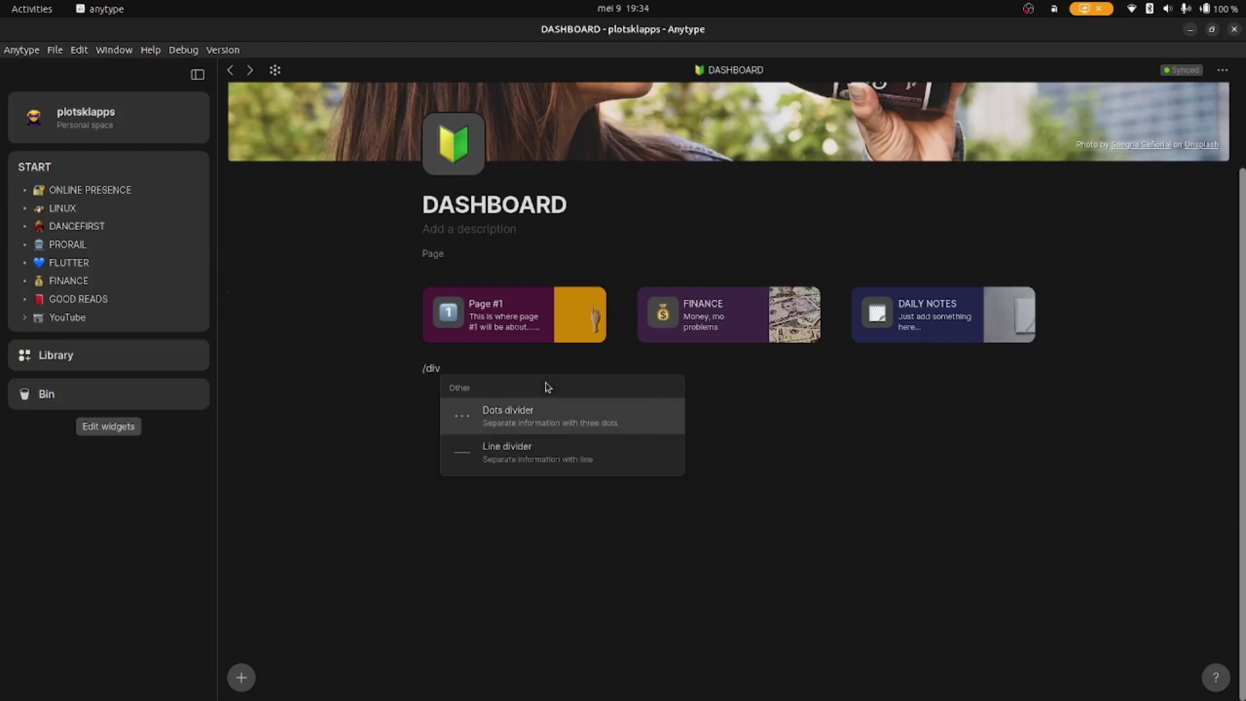
key(Down)
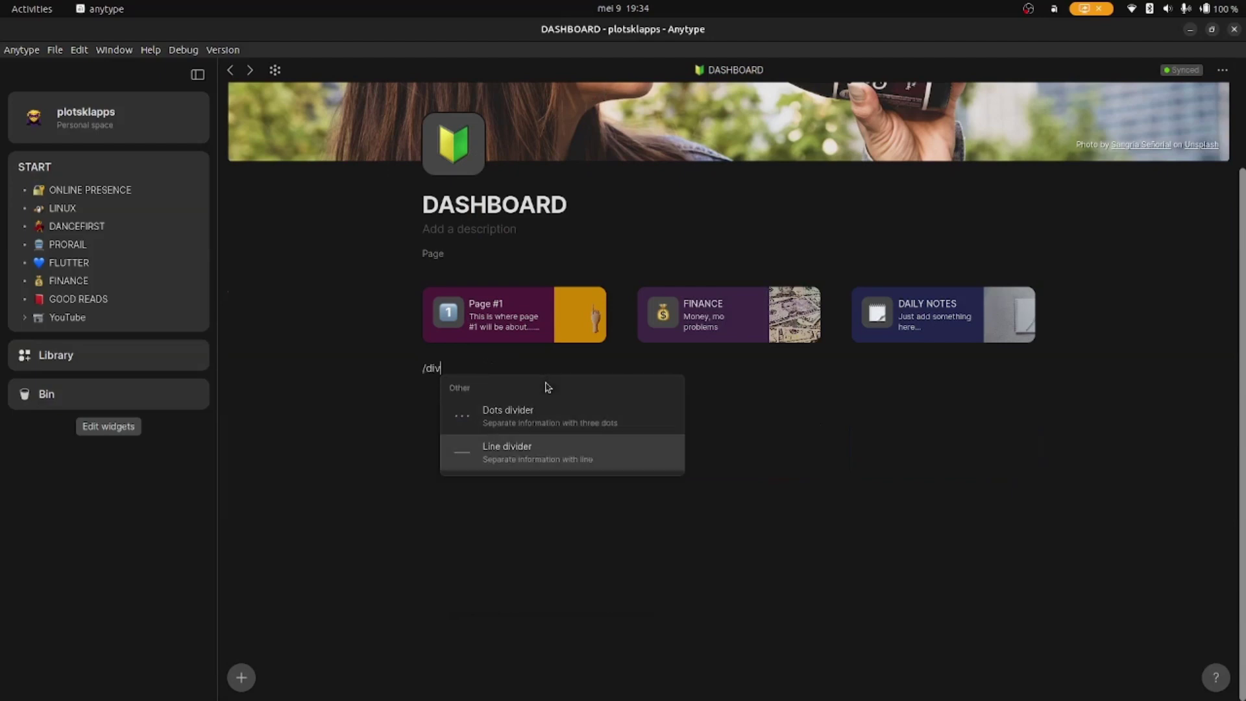
key(Return)
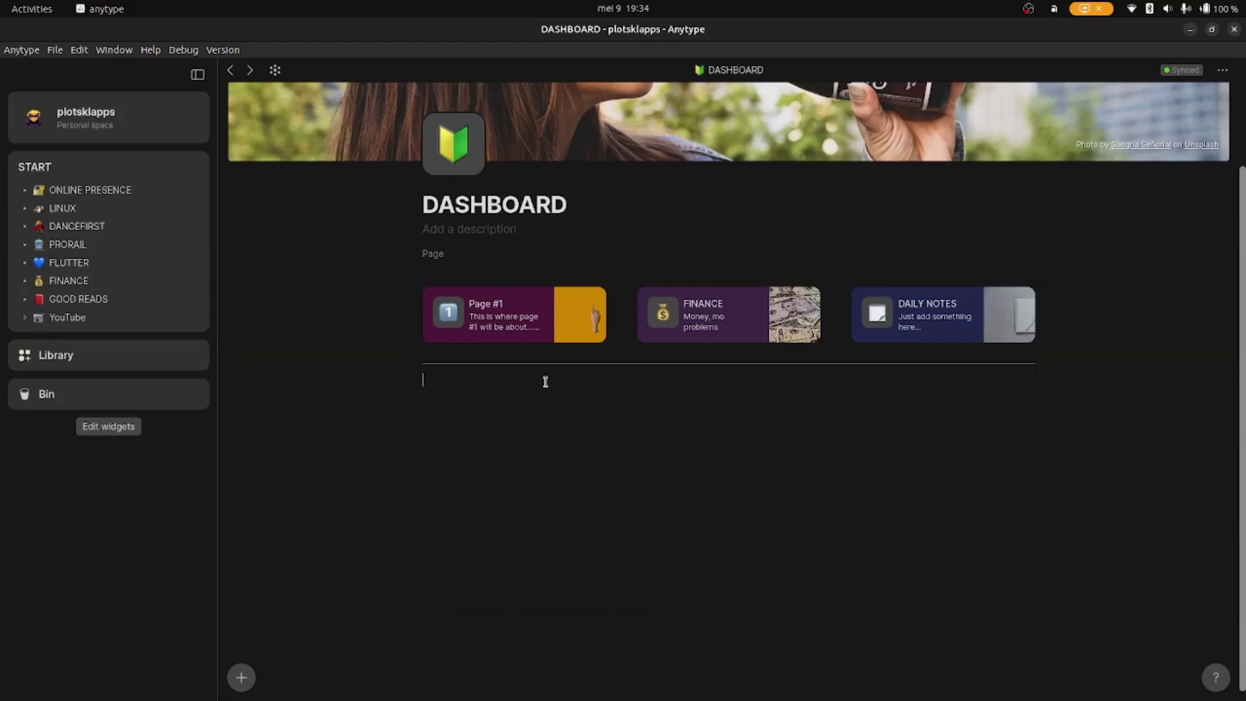
scroll(545, 382, up, 2)
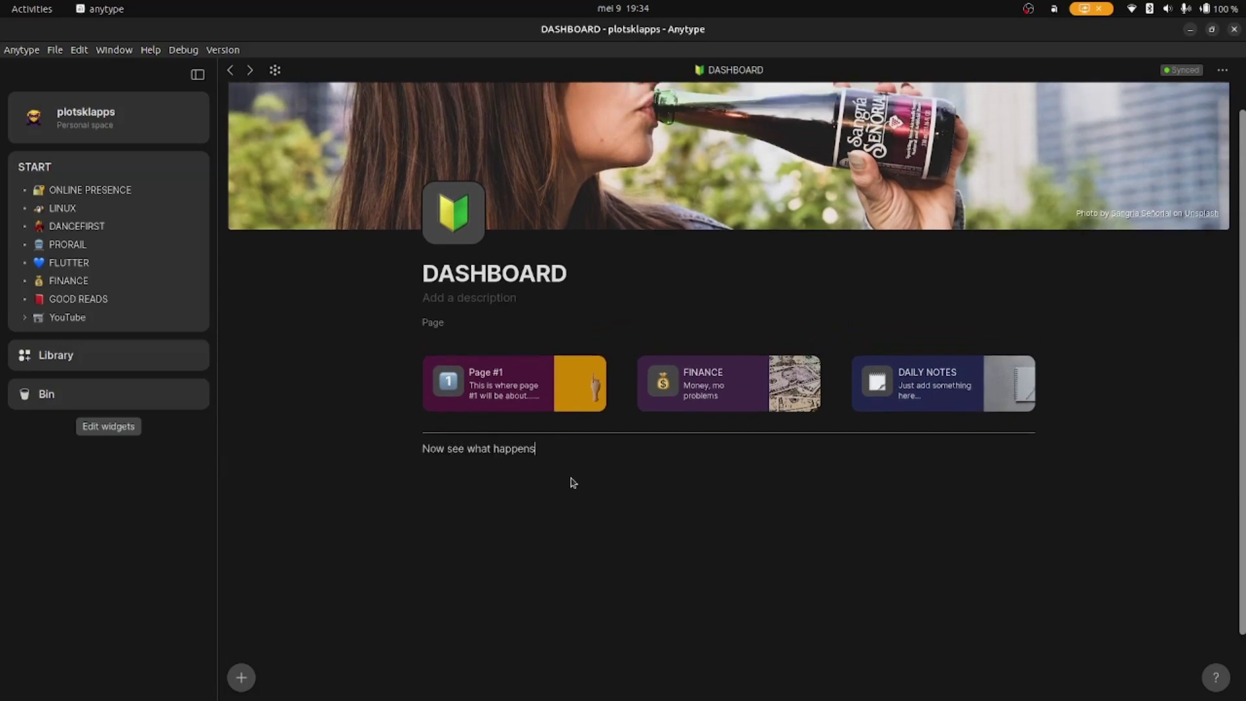
click(275, 72)
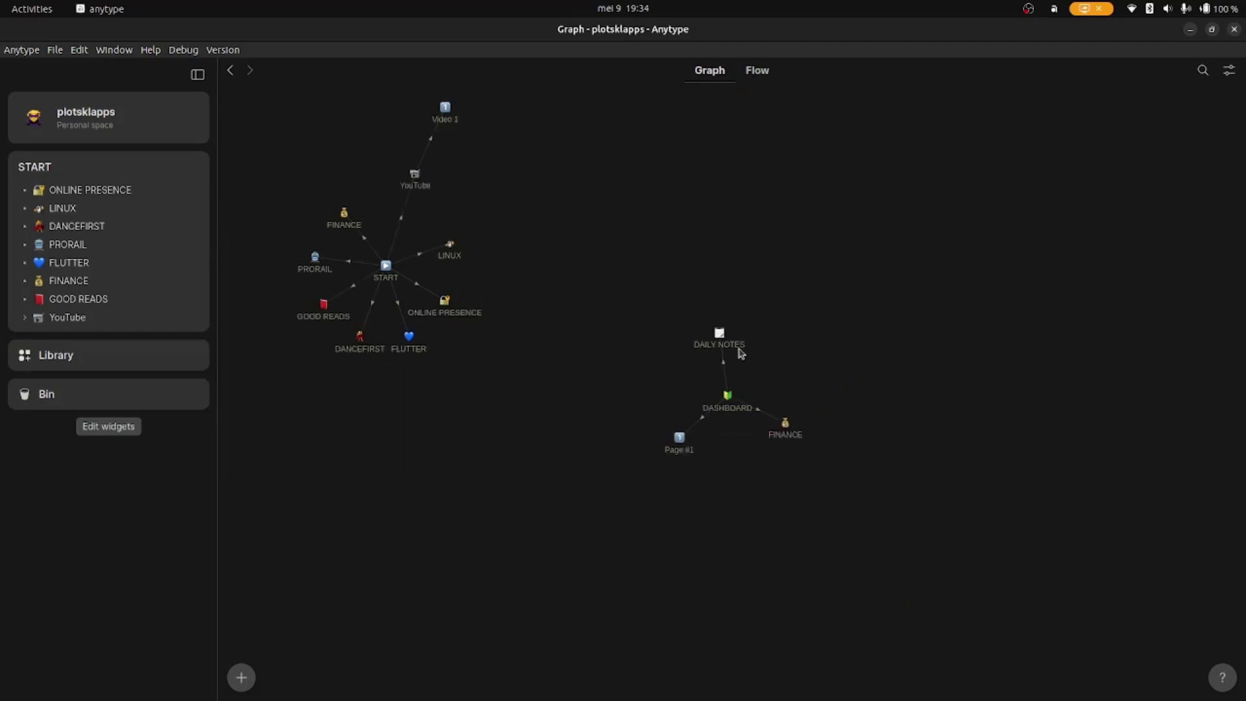
- From the graph, visit DAILY NOTES, return to the graph, then open the DASHBOARD node
mouse_move(729, 397)
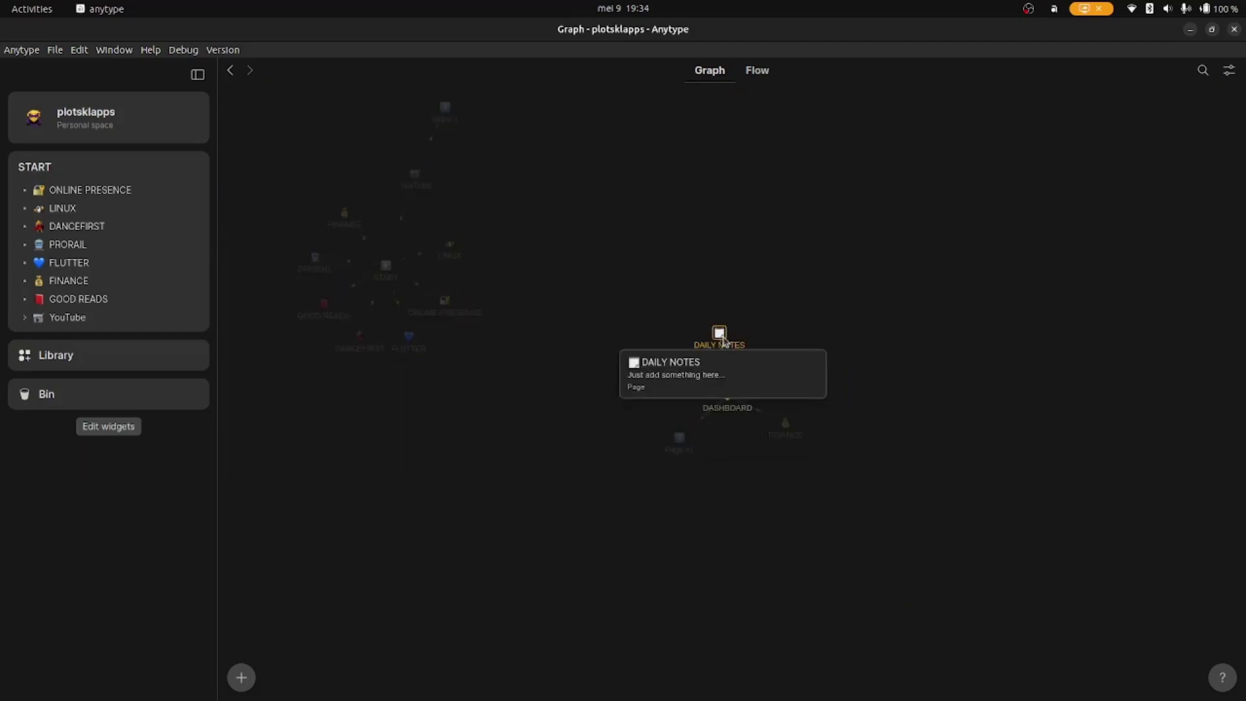
click(718, 332)
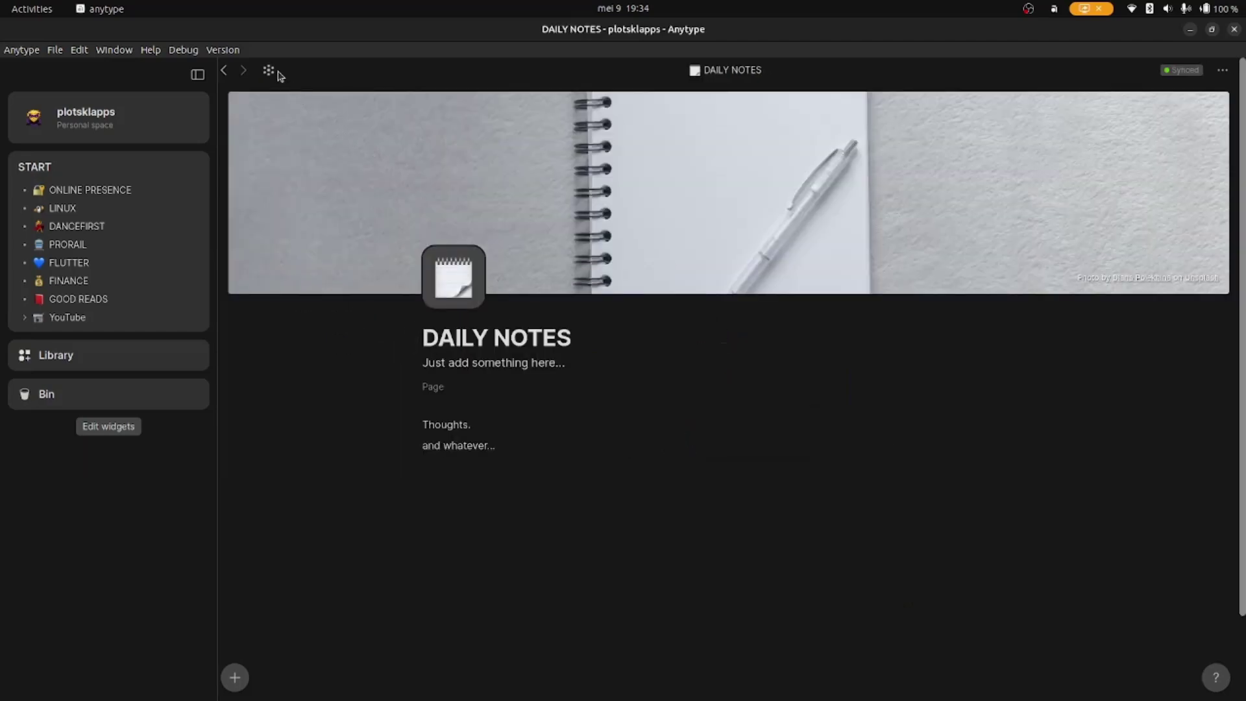
click(277, 72)
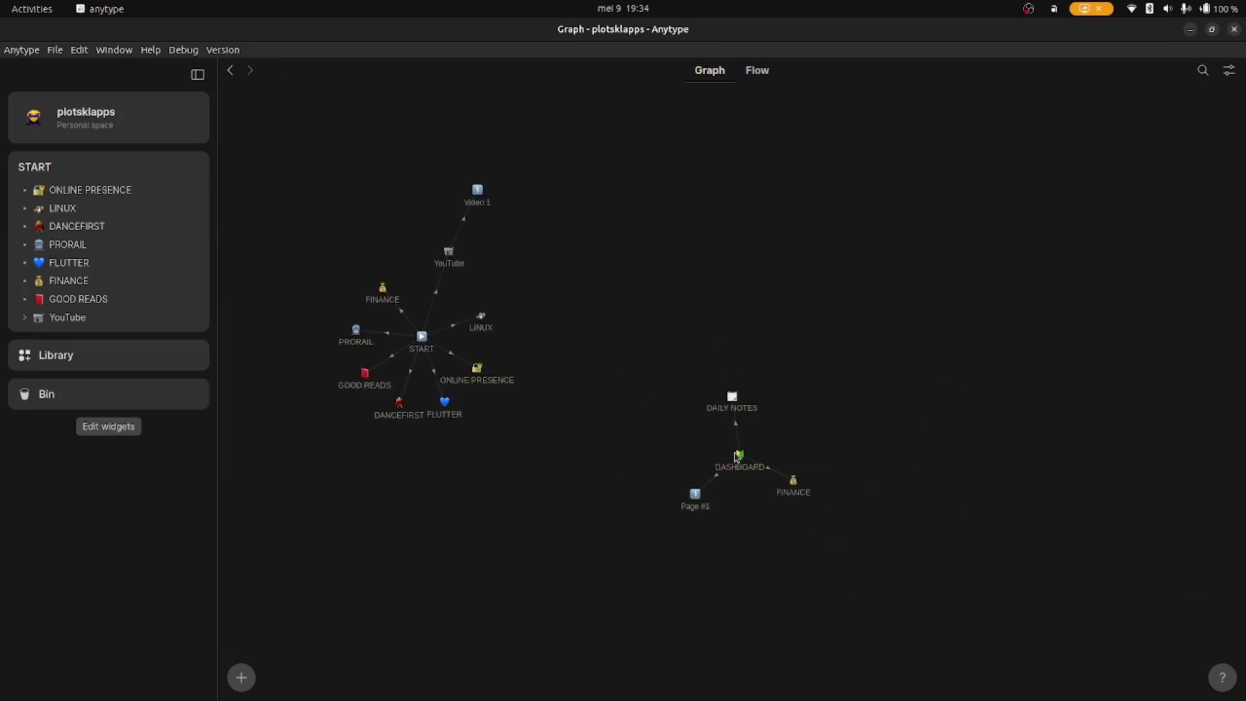
click(738, 456)
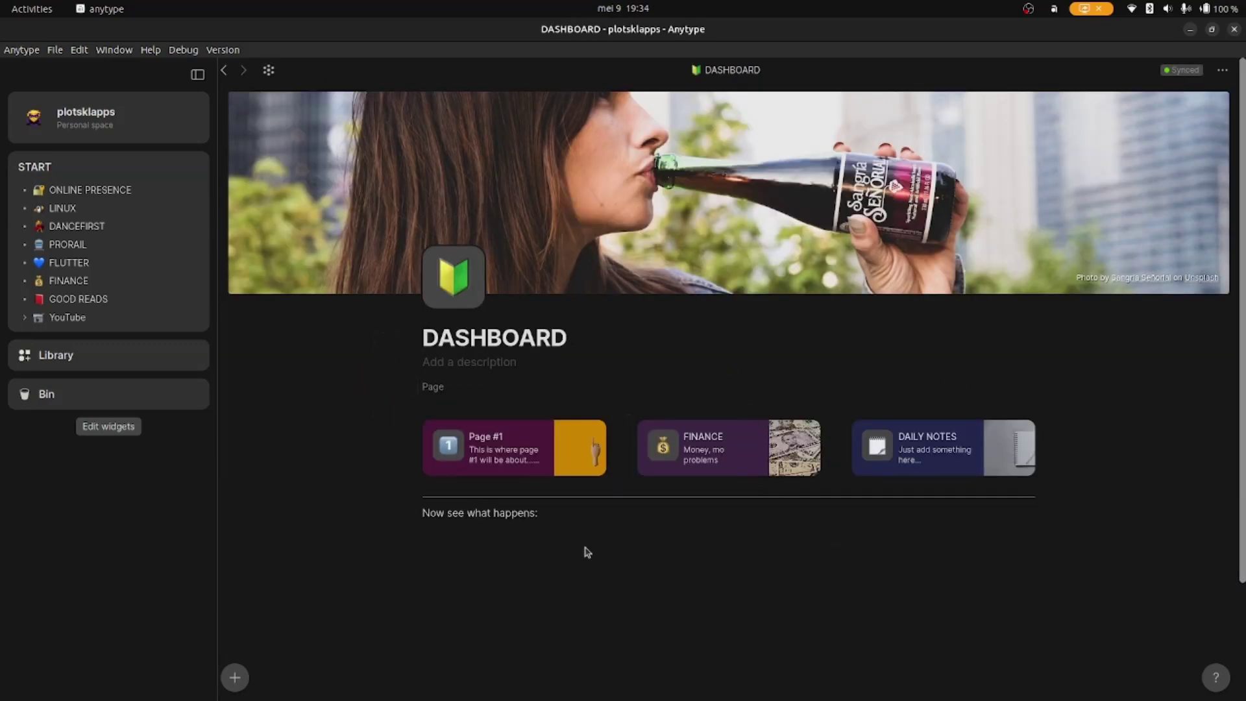
- Pin a Link-layout DASHBOARD widget to the sidebar, then visit DASHBOARD and the START page
click(119, 430)
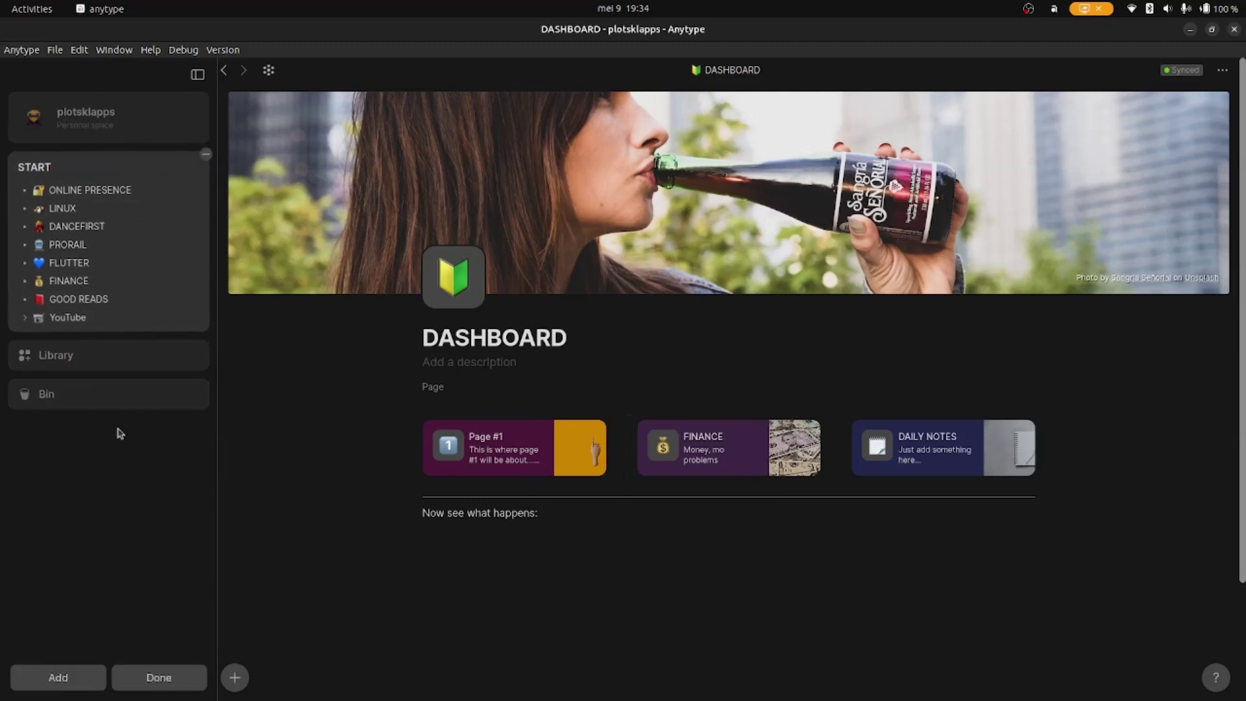
click(79, 683)
mouse_move(84, 573)
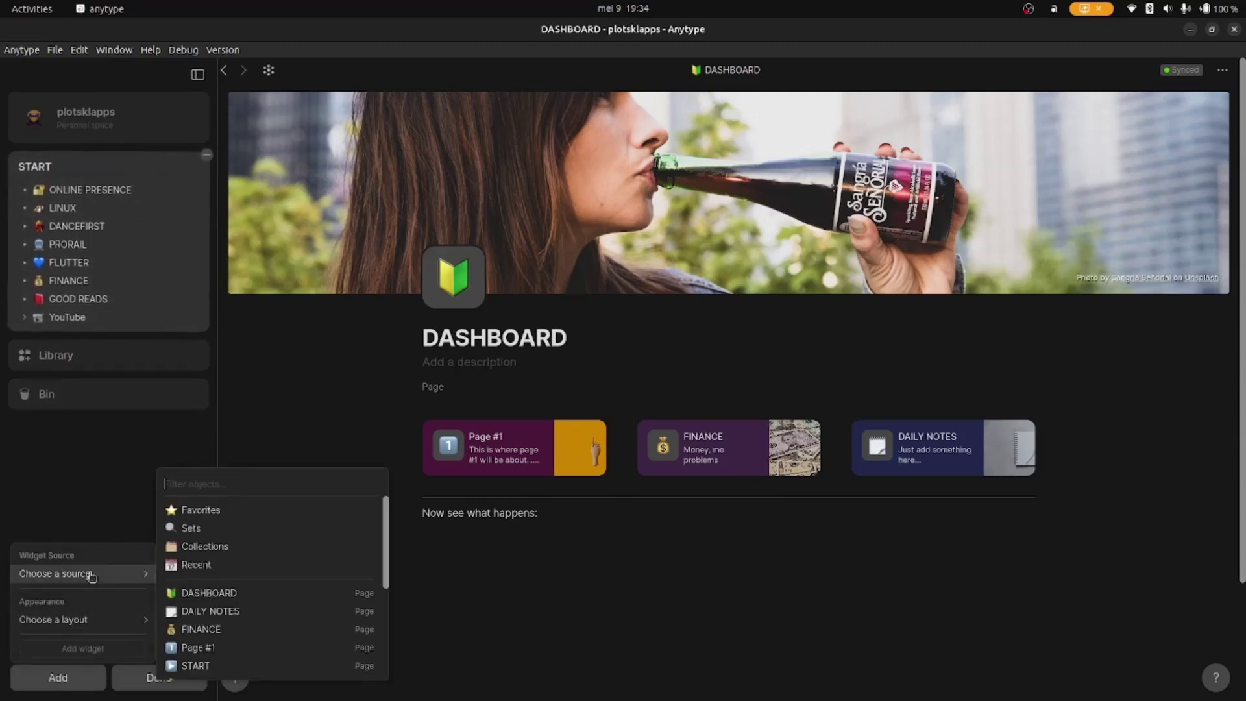
click(205, 594)
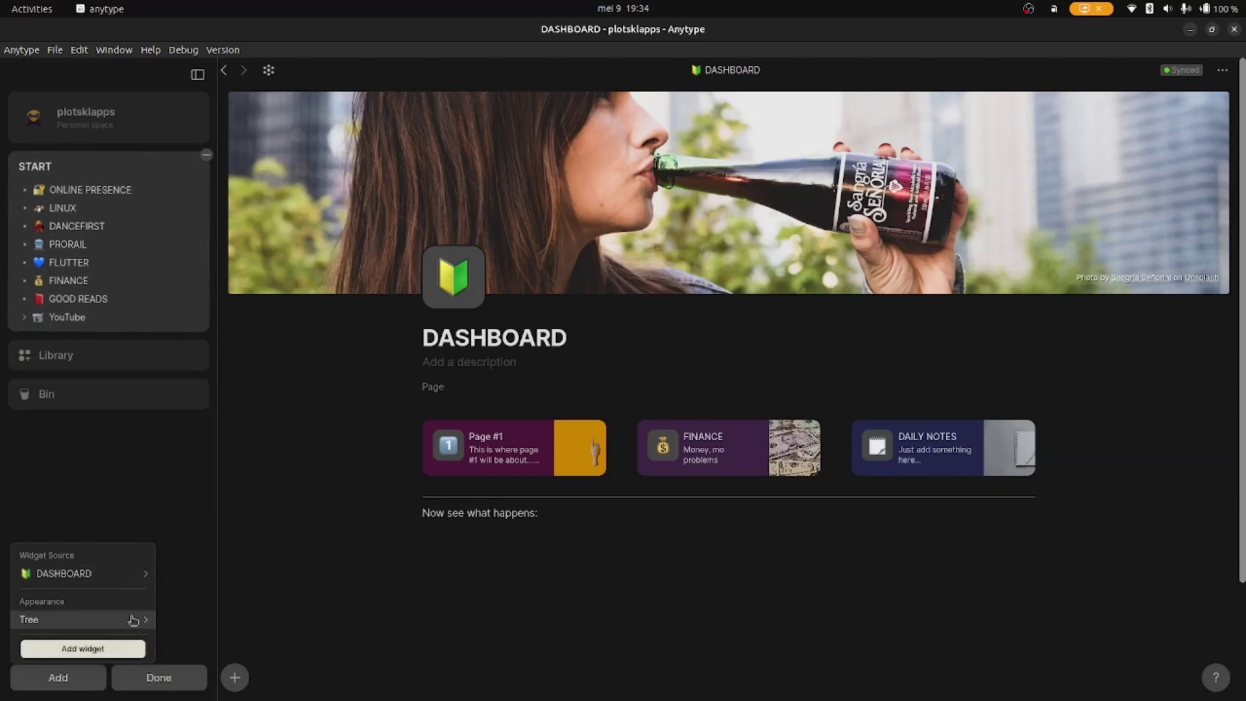
mouse_move(133, 619)
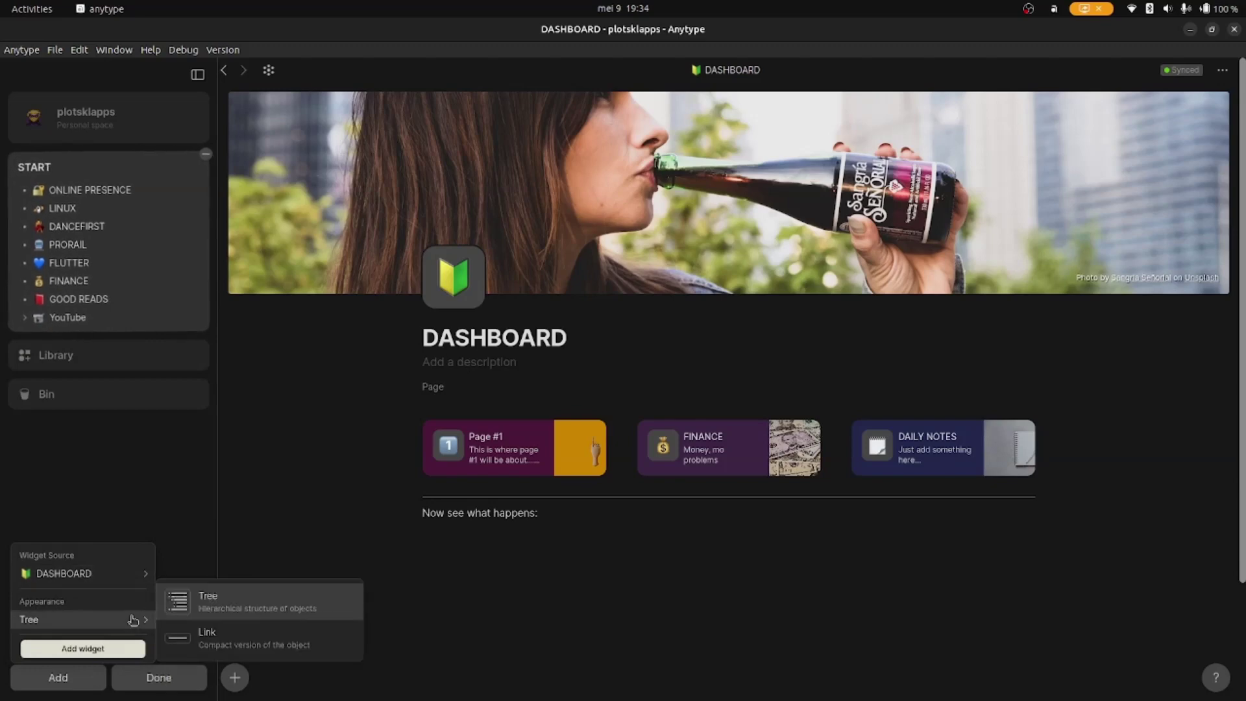
click(195, 637)
click(83, 648)
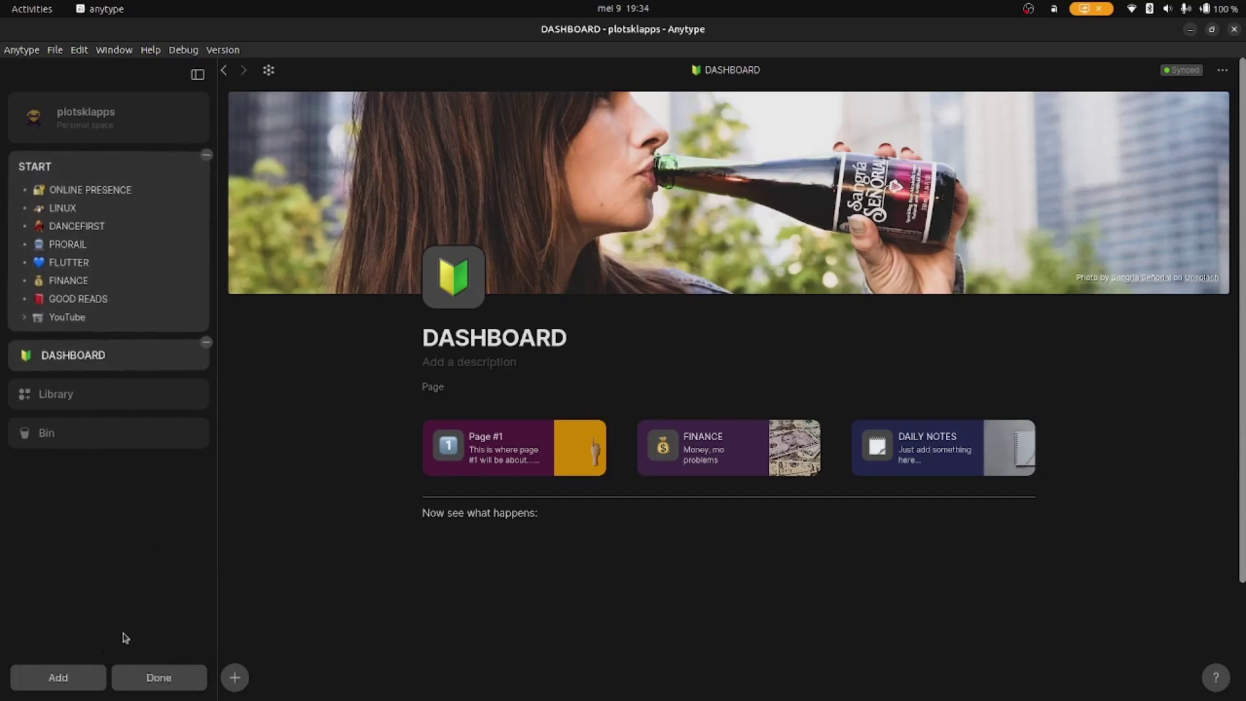
click(136, 678)
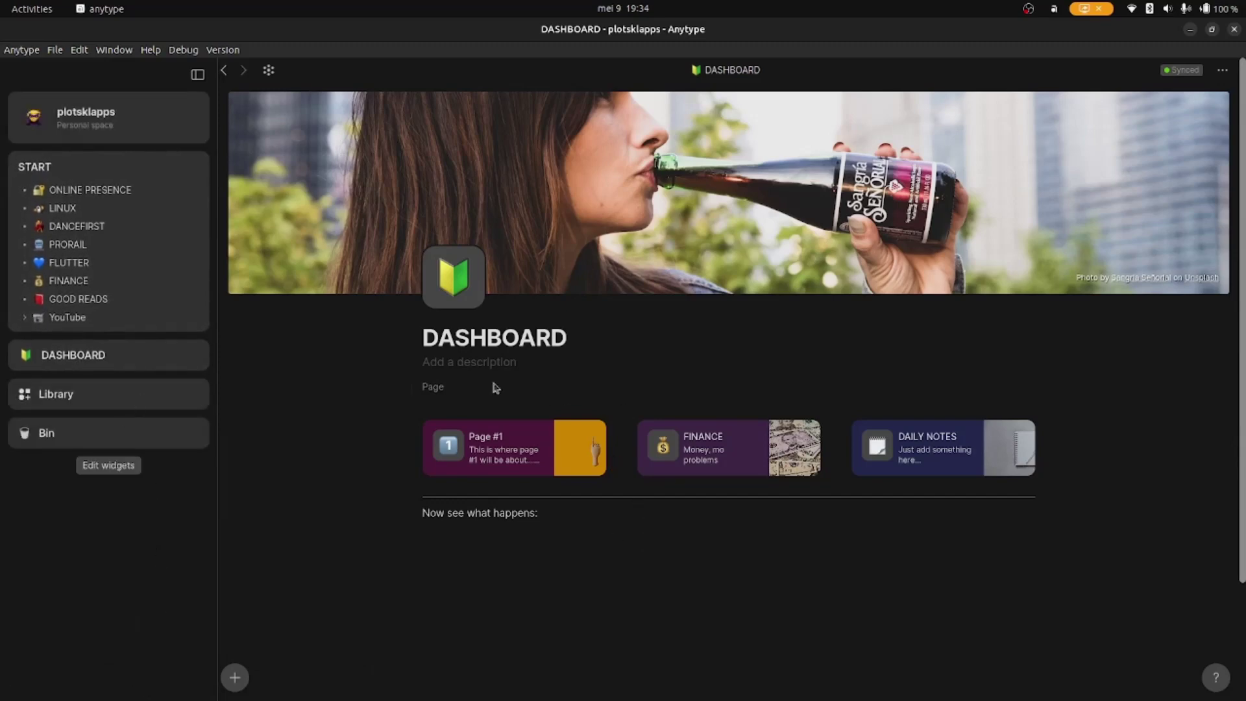
click(95, 361)
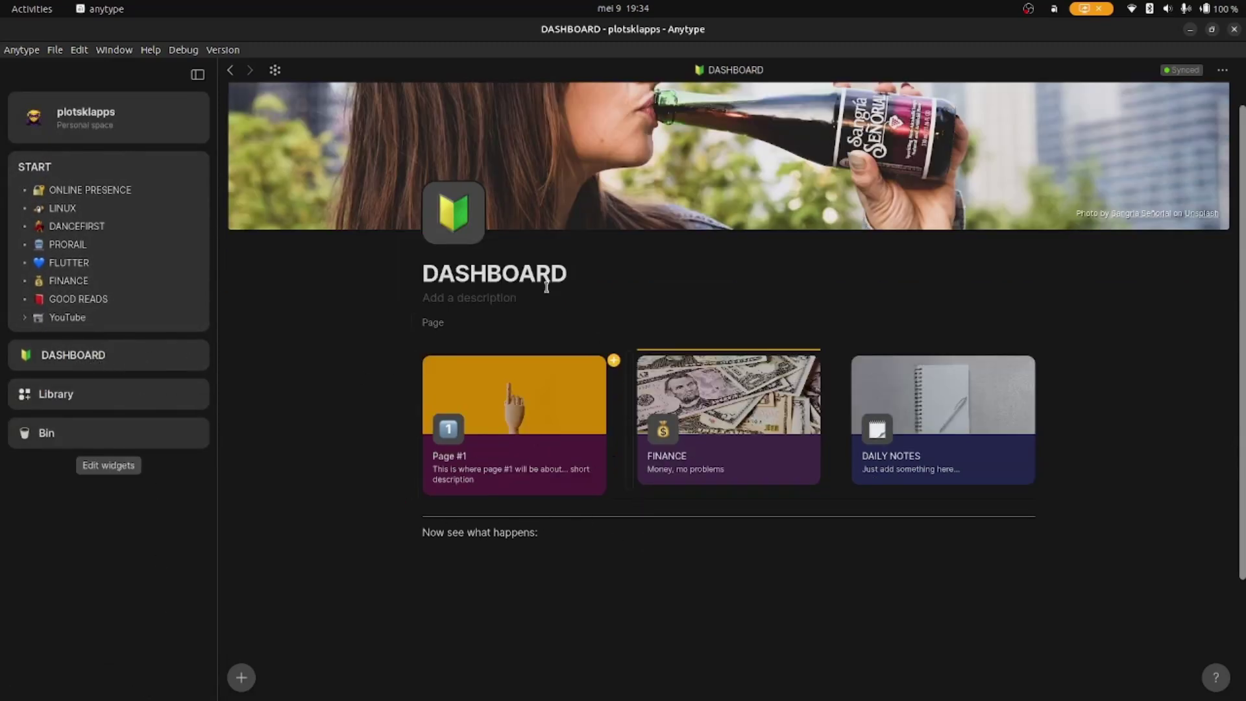
click(35, 167)
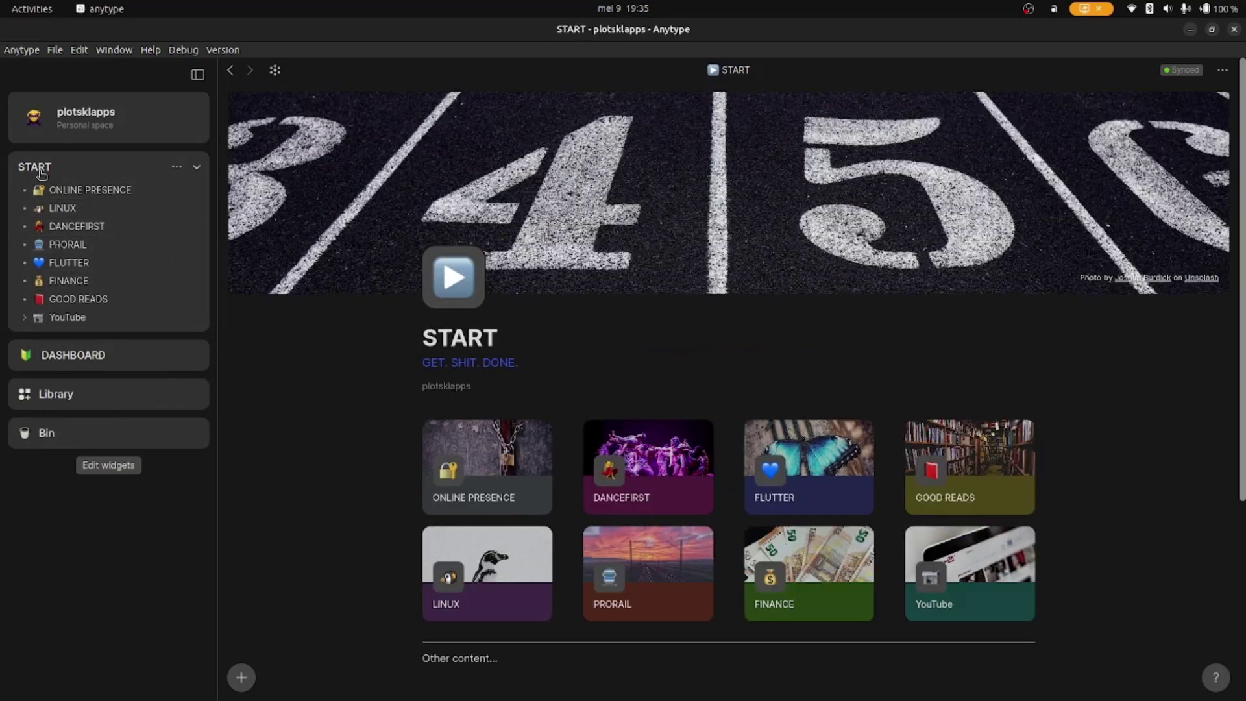